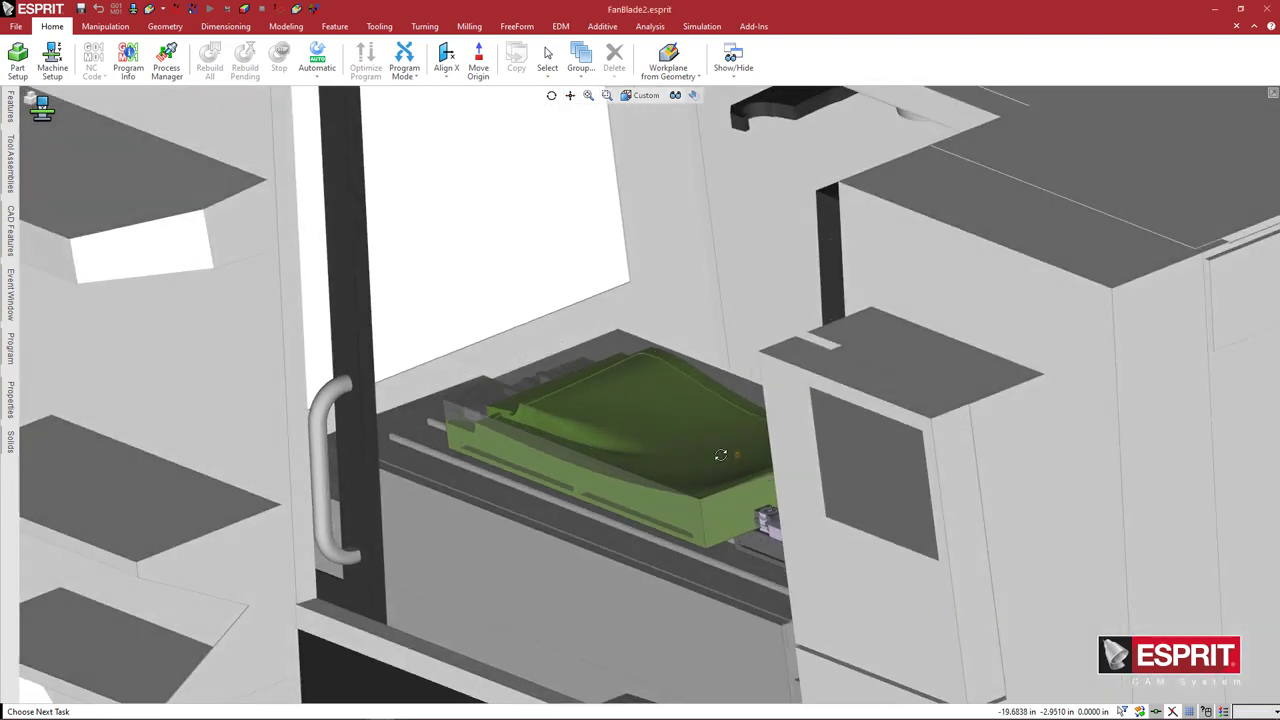
Examine how the rails, stops and clamps hold the fan blade stock on the machine table
{"action": "scroll", "coordinate": [828, 586], "scroll_direction": "up", "scroll_amount": 5}
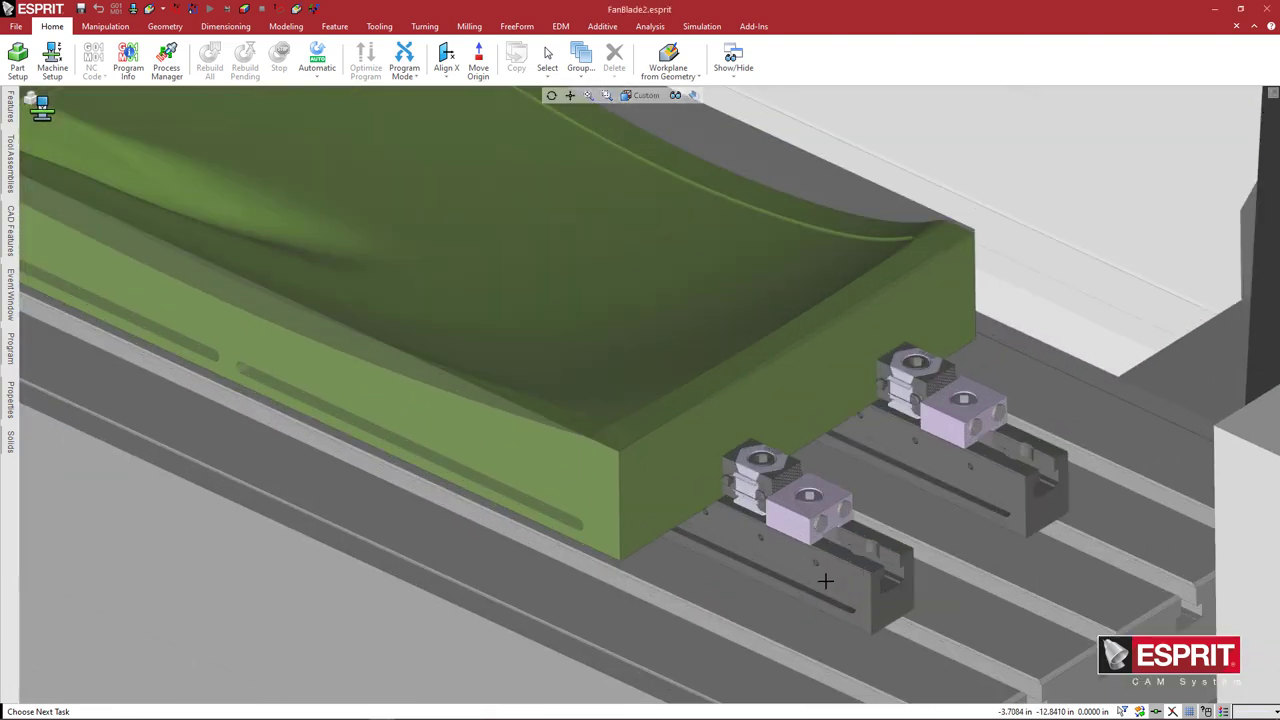
{"action": "middle_click_drag", "start_coordinate": [829, 580], "coordinate": [681, 466]}
{"action": "scroll", "coordinate": [714, 455], "scroll_direction": "down", "scroll_amount": 5}
{"action": "scroll", "coordinate": [692, 437], "scroll_direction": "up", "scroll_amount": 3}
{"action": "scroll", "coordinate": [717, 452], "scroll_direction": "down", "scroll_amount": 2}
{"action": "scroll", "coordinate": [681, 466], "scroll_direction": "down", "scroll_amount": 3}
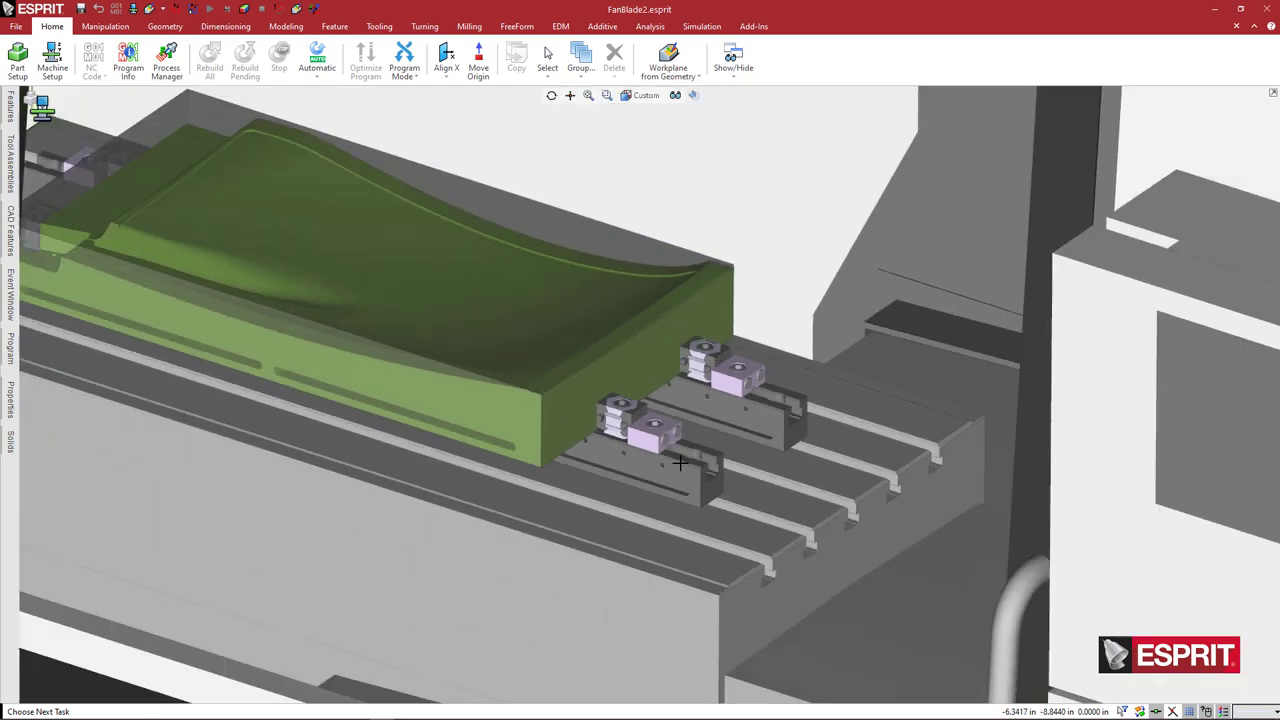
{"action": "scroll", "coordinate": [679, 464], "scroll_direction": "up", "scroll_amount": 1}
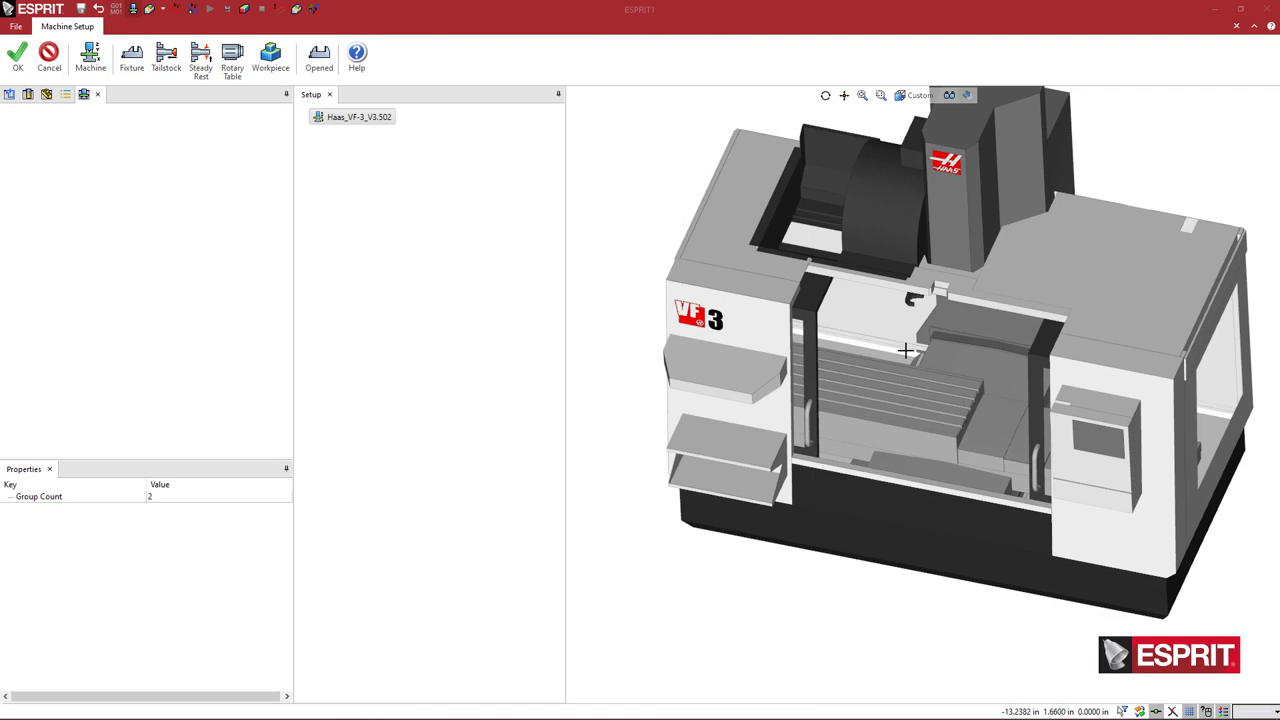
Hide the outer machine enclosure so the table is exposed, and restore the saved view View 1
{"action": "left_click", "coordinate": [917, 96]}
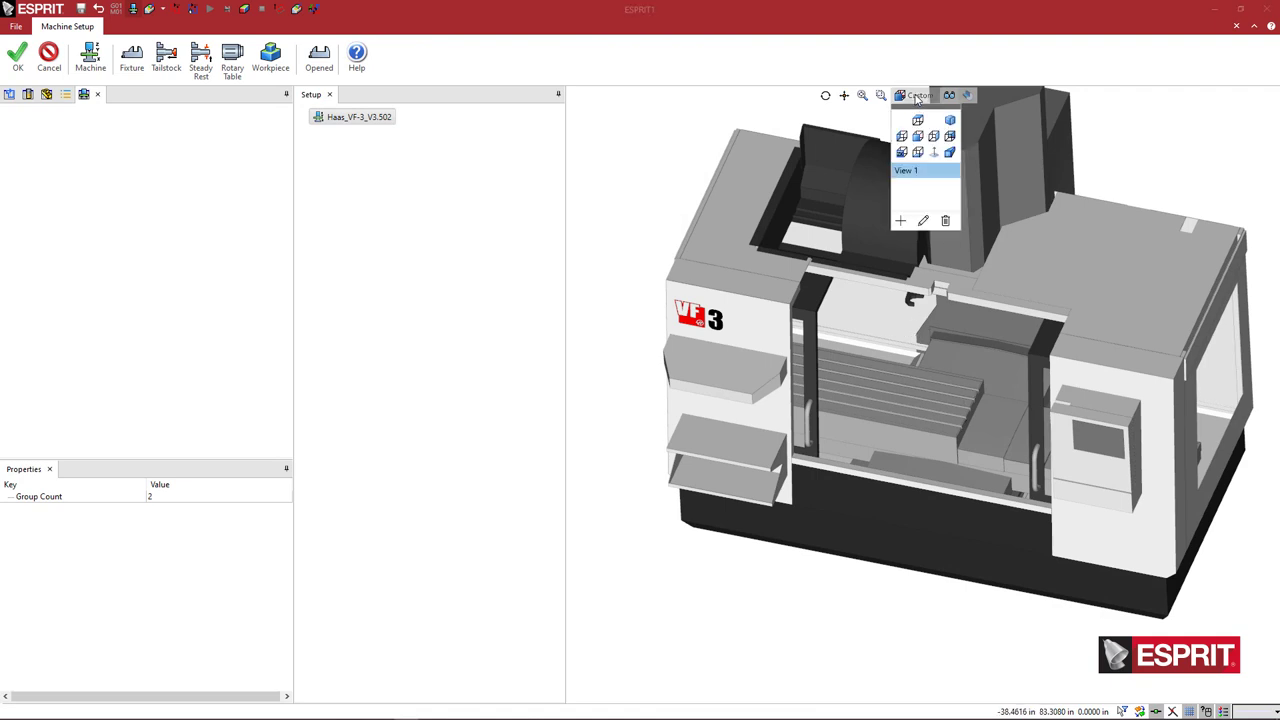
{"action": "left_click", "coordinate": [948, 96]}
{"action": "left_click", "coordinate": [965, 262]}
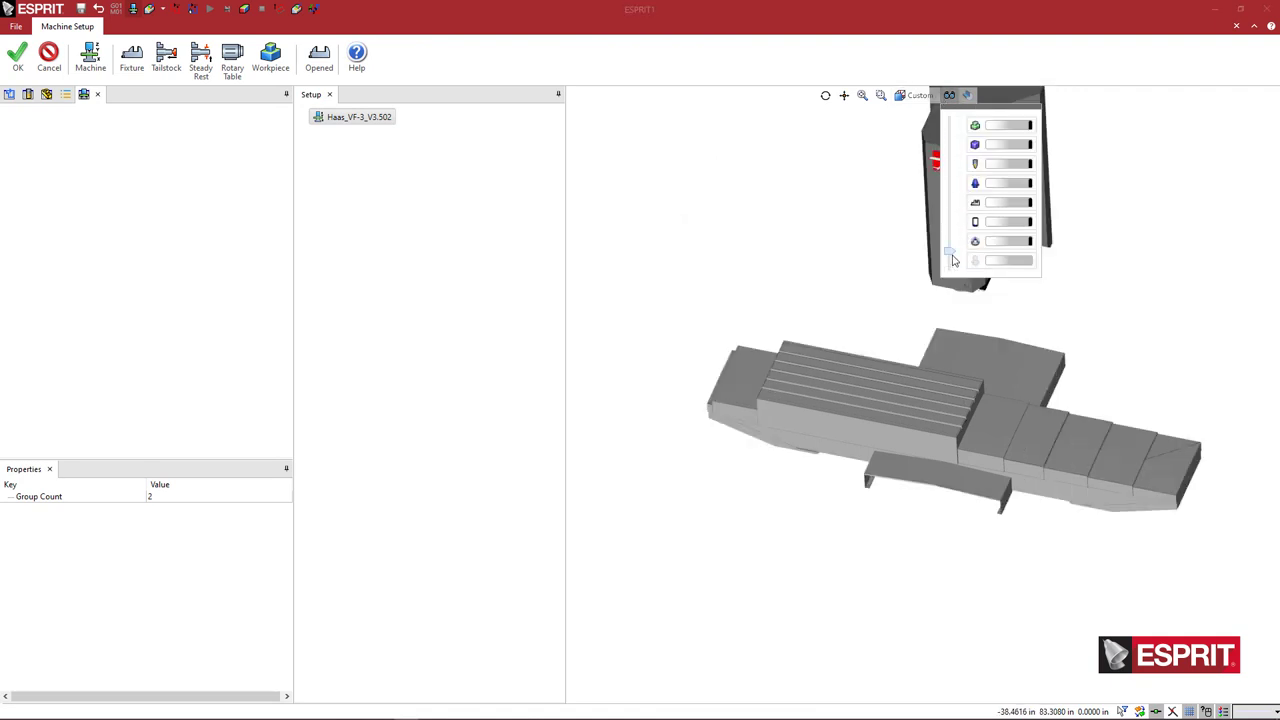
{"action": "left_click", "coordinate": [912, 97]}
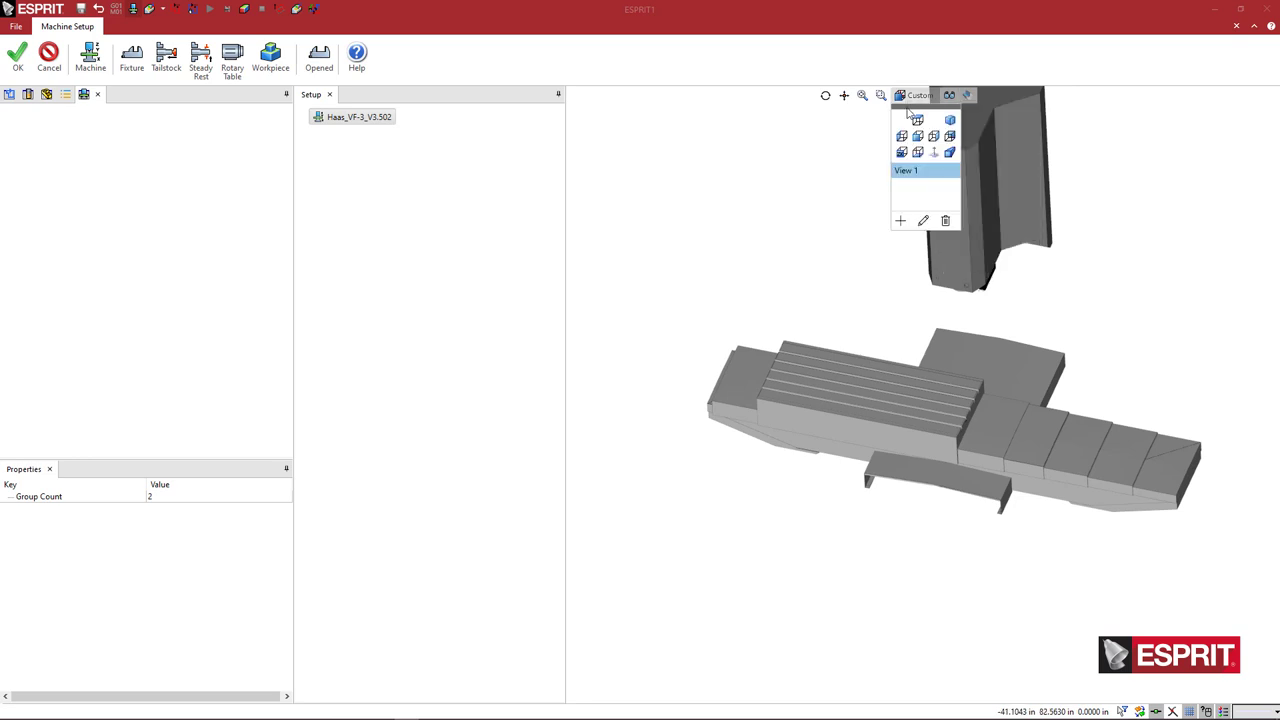
{"action": "left_click", "coordinate": [907, 172]}
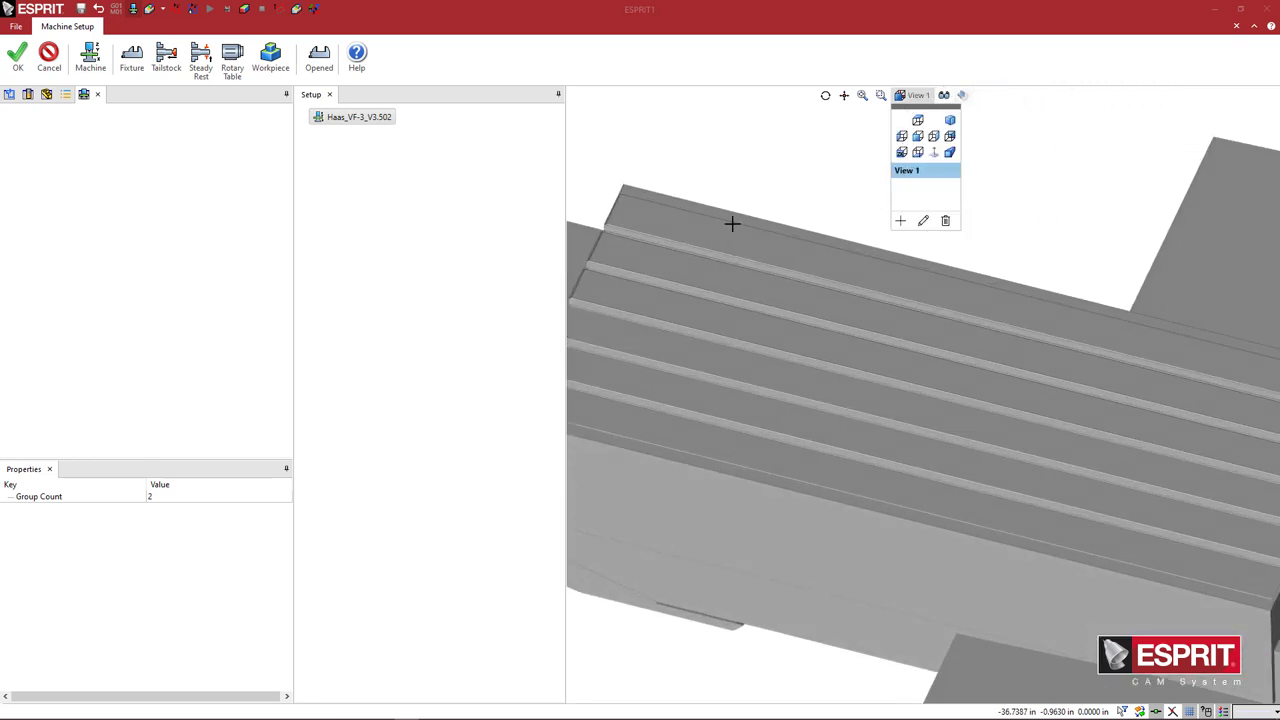
Add the OK-Vise T-Slot Multi-Rail RM200 fixture to the machine table, rotated 90 degrees about Z
{"action": "left_click", "coordinate": [131, 60]}
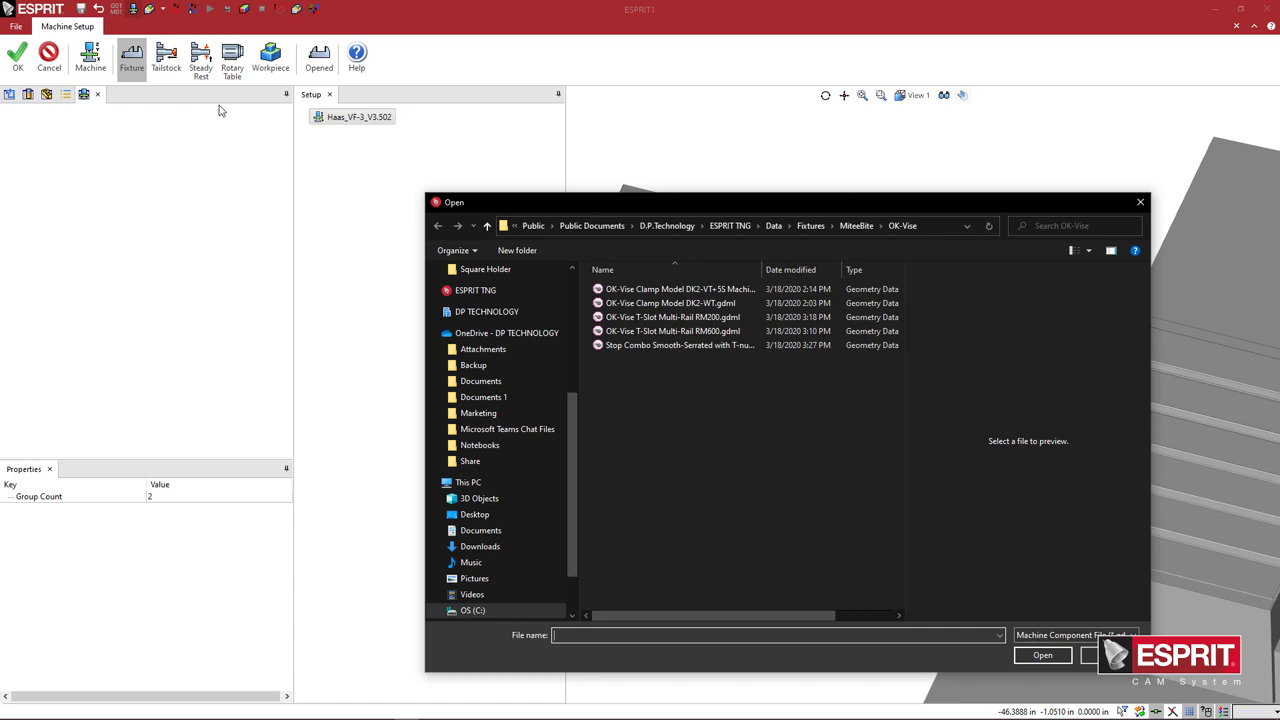
{"action": "left_click", "coordinate": [672, 317]}
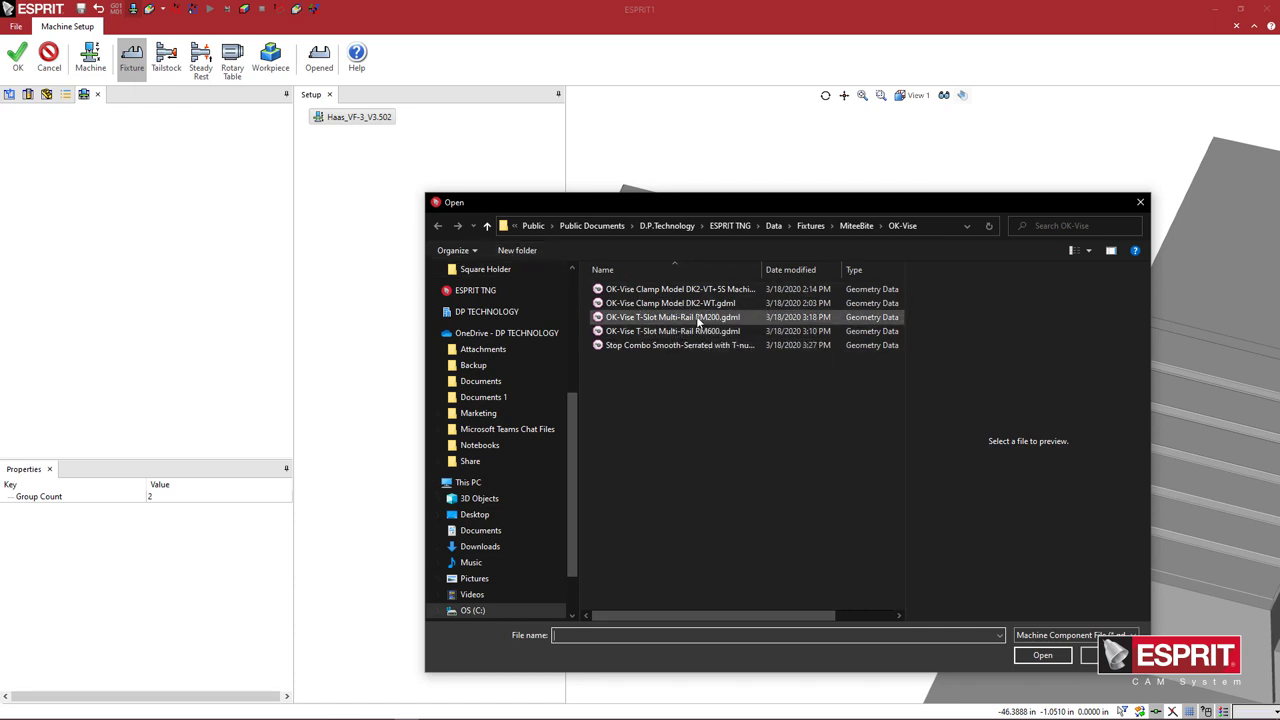
{"action": "left_click", "coordinate": [1043, 655]}
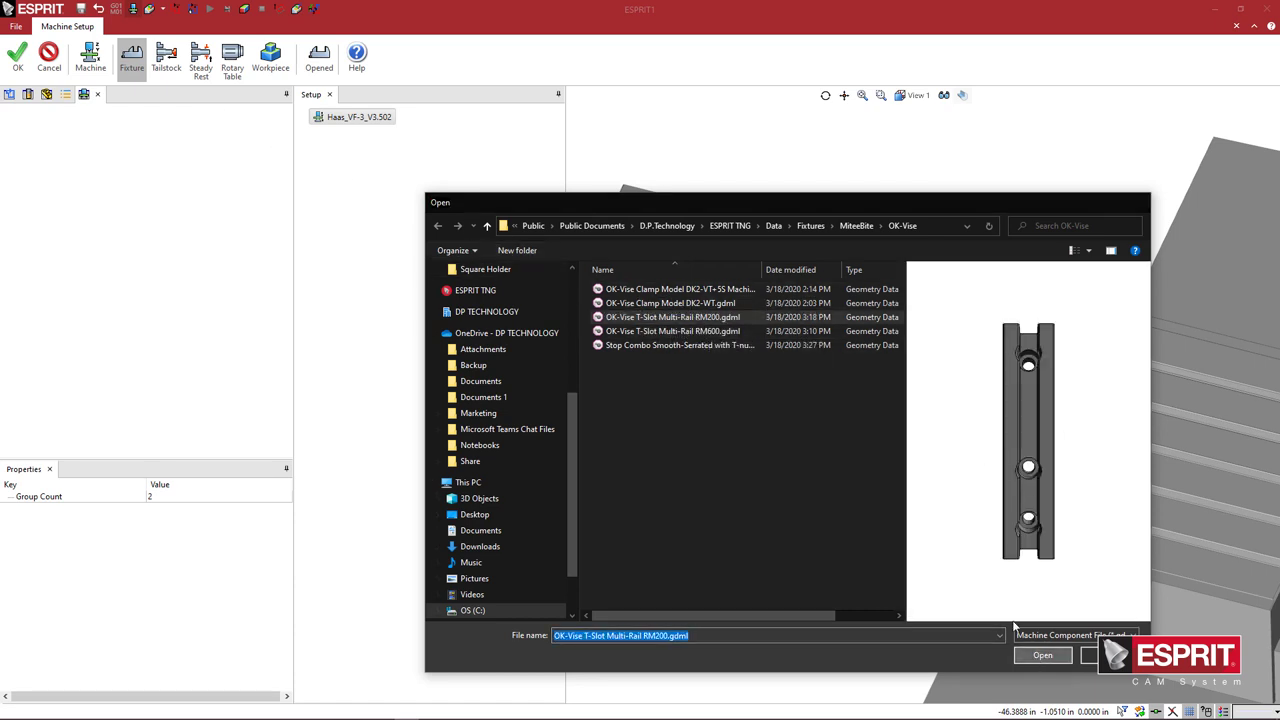
{"action": "mouse_move", "coordinate": [902, 396]}
{"action": "middle_mouse_down"}
{"action": "mouse_move", "coordinate": [873, 386]}
{"action": "mouse_move", "coordinate": [912, 377]}
{"action": "middle_mouse_up"}
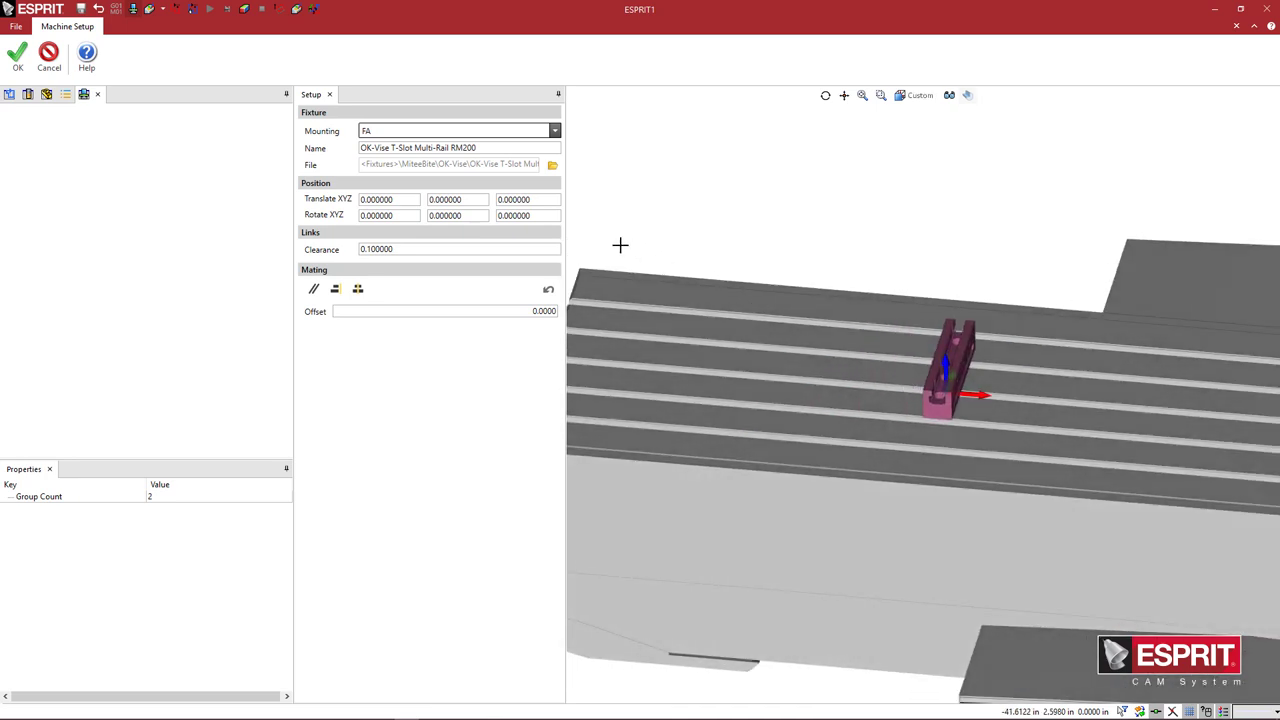
{"action": "left_click", "coordinate": [549, 215]}
{"action": "type", "text": "90"}
{"action": "key", "text": "Return"}
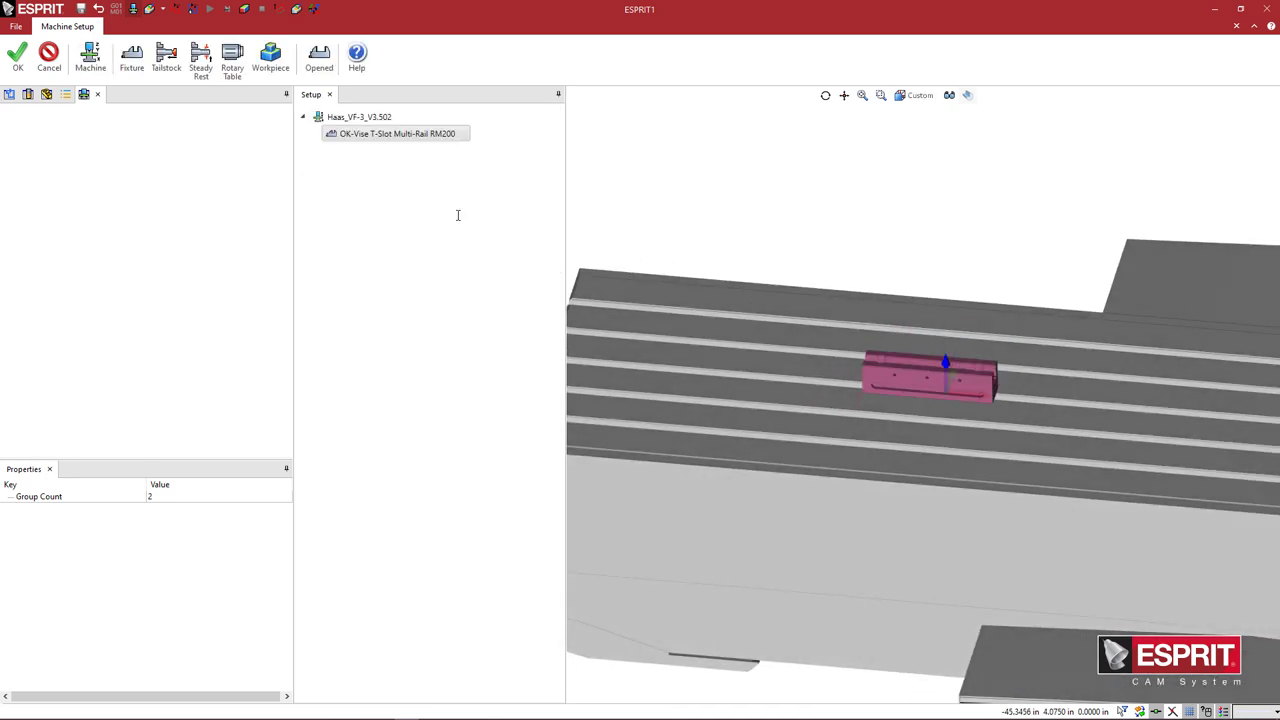
Add the Stop Combo Smooth-Serrated with T-nut fixture to the rail at mounting FA_1
{"action": "middle_click_drag", "start_coordinate": [801, 349], "coordinate": [789, 357]}
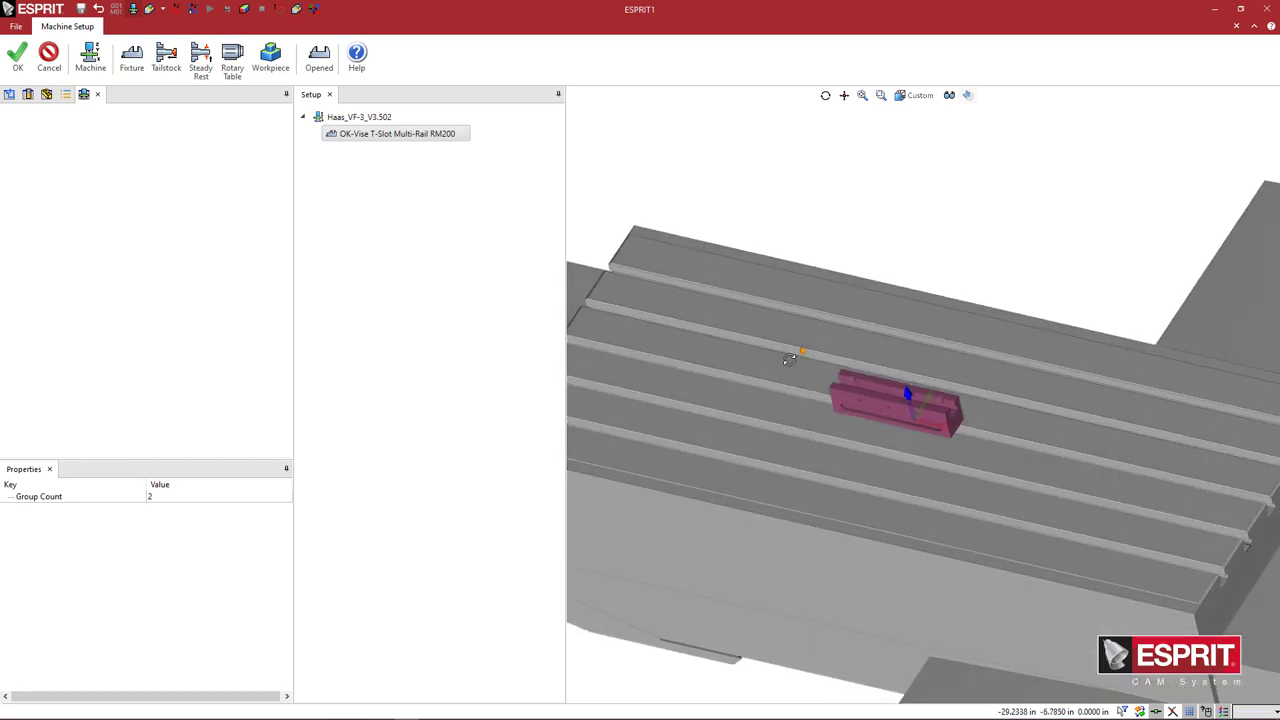
{"action": "left_click", "coordinate": [140, 66]}
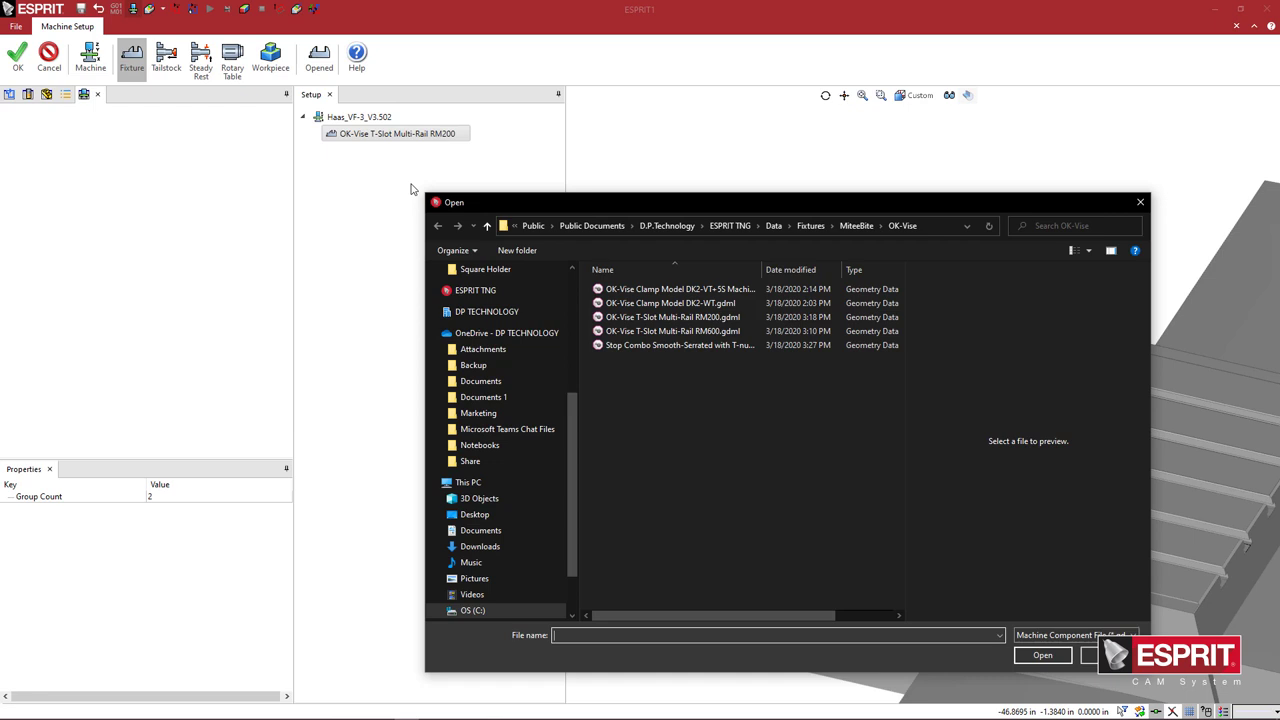
{"action": "left_click", "coordinate": [660, 345]}
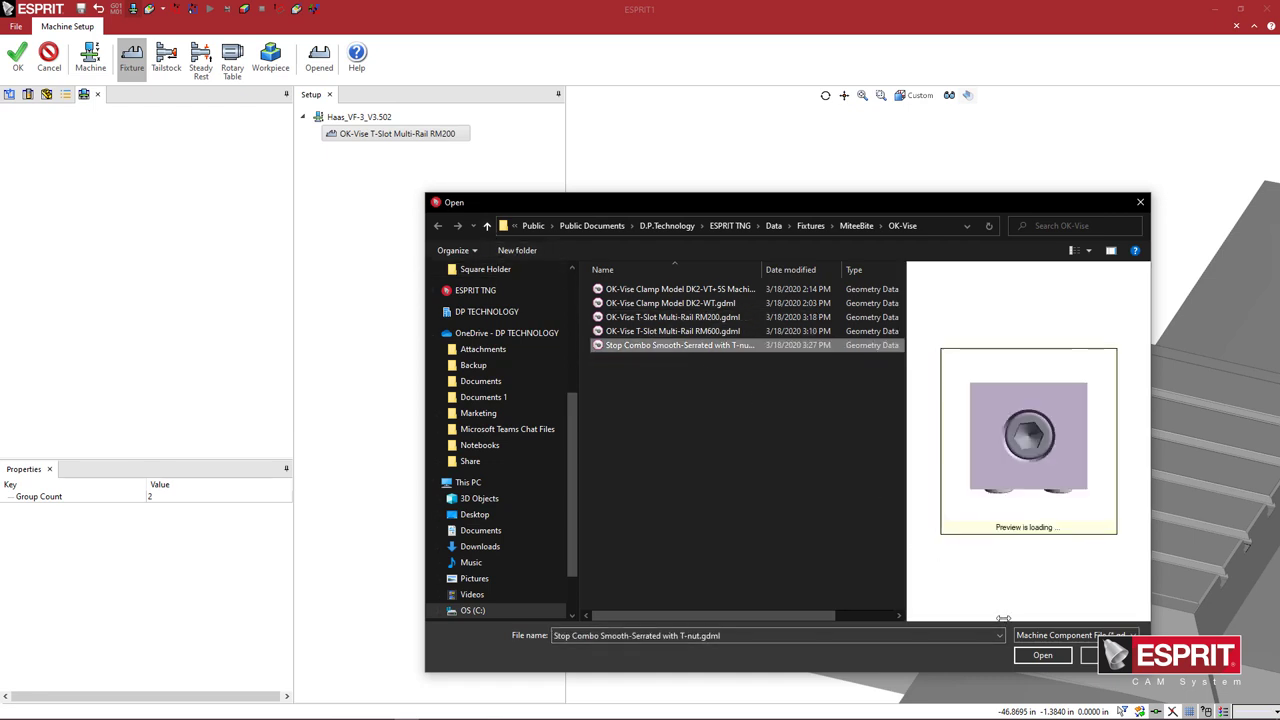
{"action": "left_click", "coordinate": [1042, 655]}
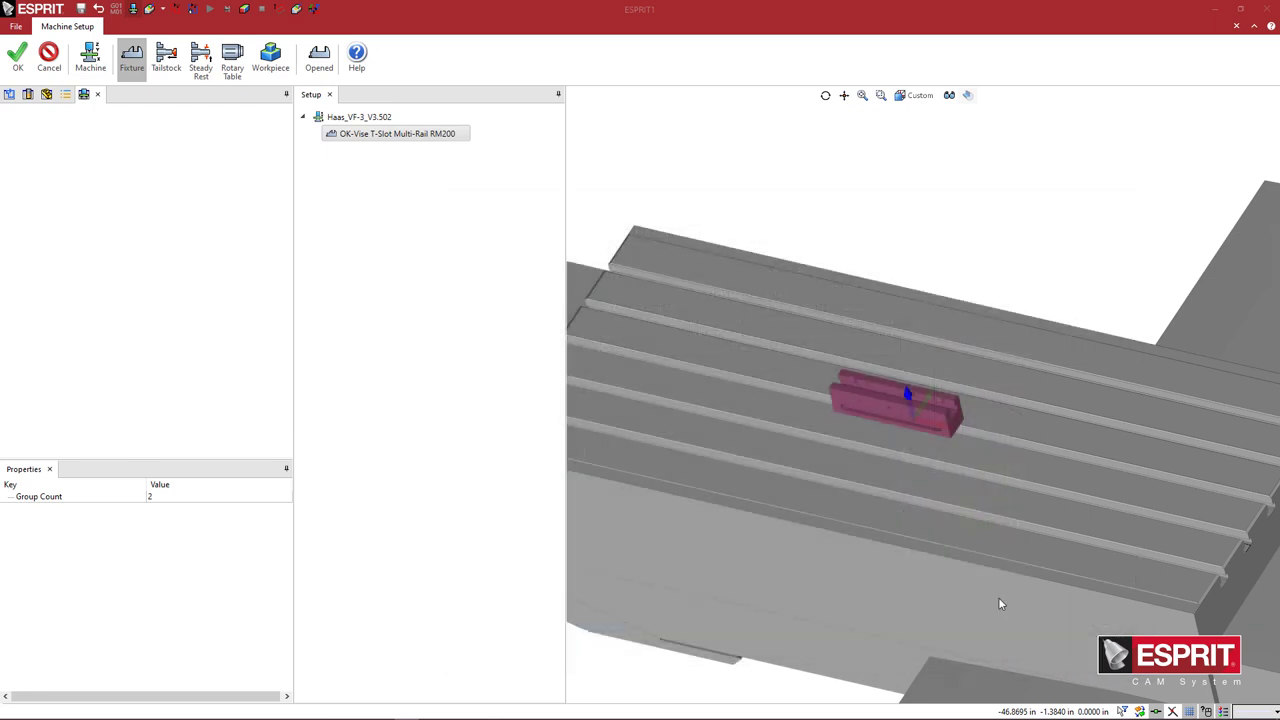
{"action": "left_click", "coordinate": [906, 442]}
{"action": "scroll", "coordinate": [903, 385], "scroll_direction": "up", "scroll_amount": 3}
{"action": "middle_click_drag", "start_coordinate": [903, 392], "coordinate": [902, 380]}
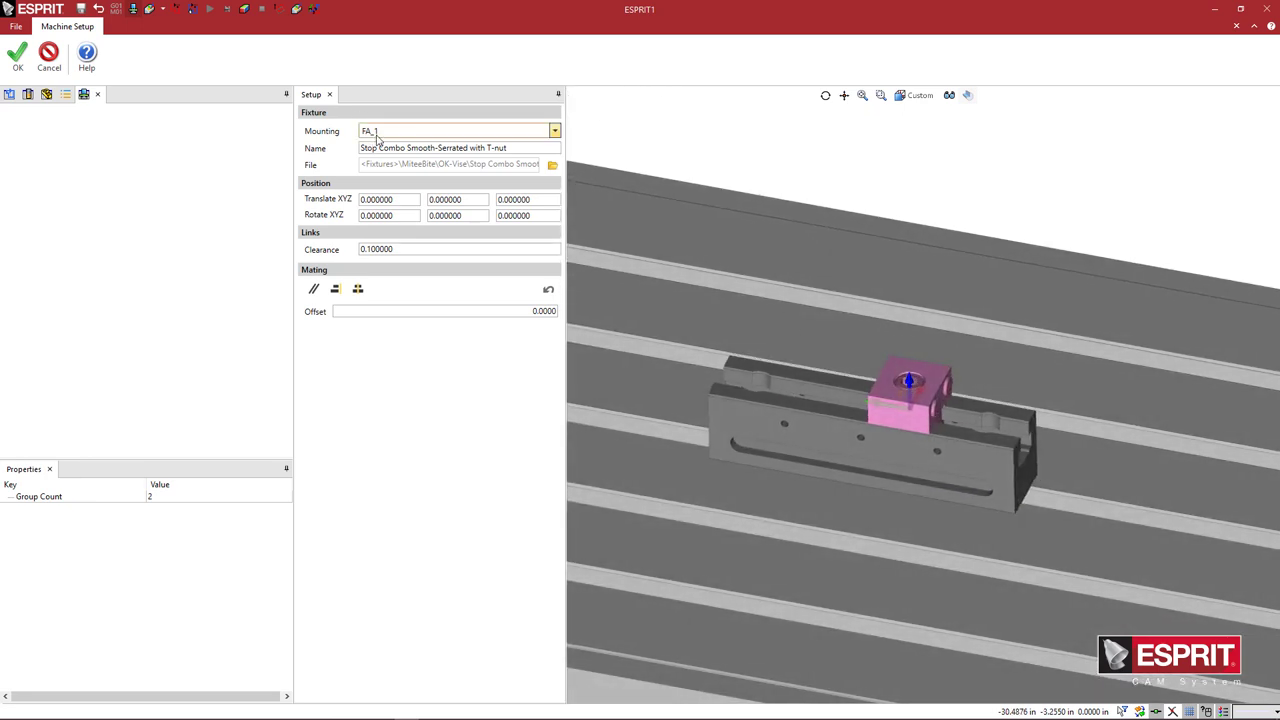
{"action": "left_click", "coordinate": [380, 135]}
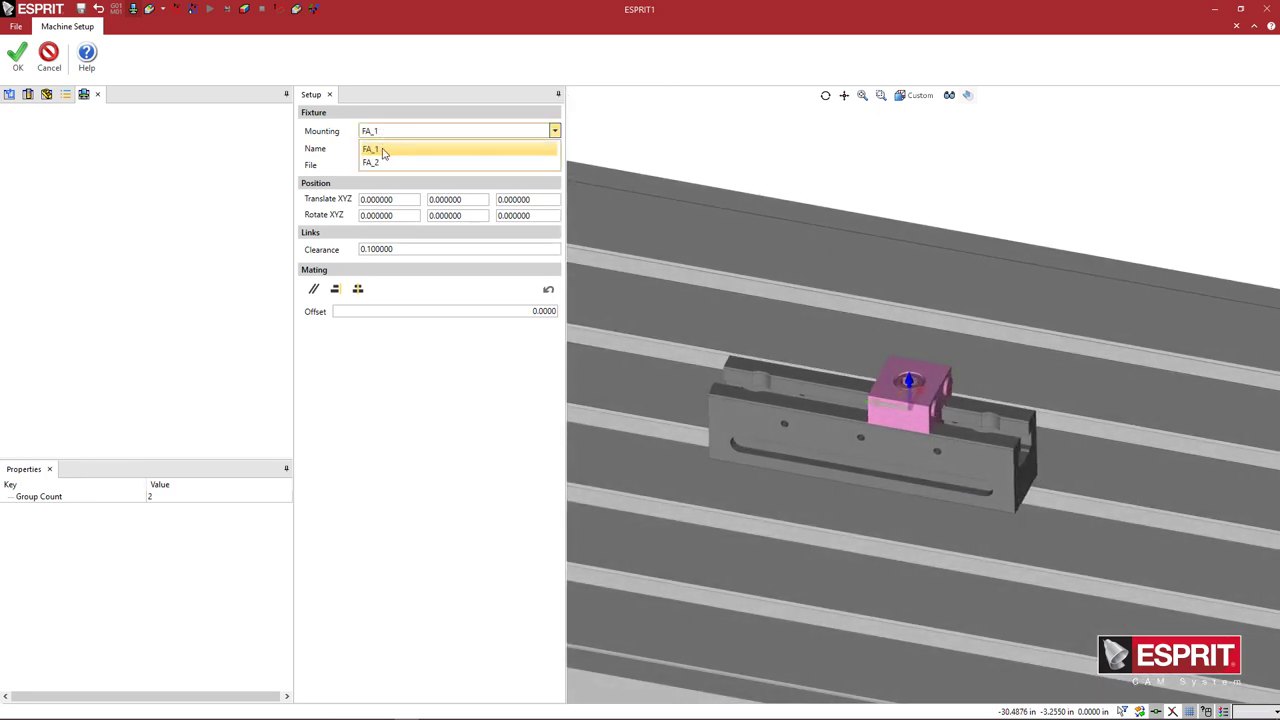
{"action": "left_click", "coordinate": [384, 135]}
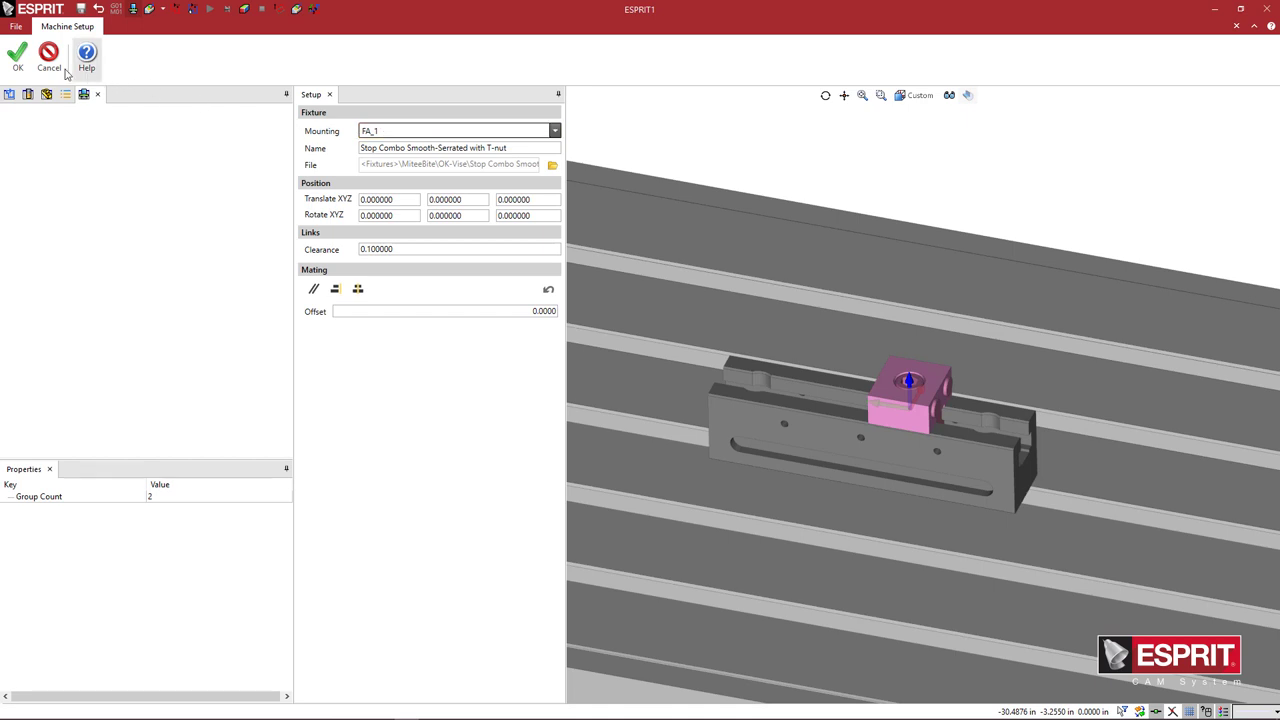
{"action": "left_click", "coordinate": [19, 62]}
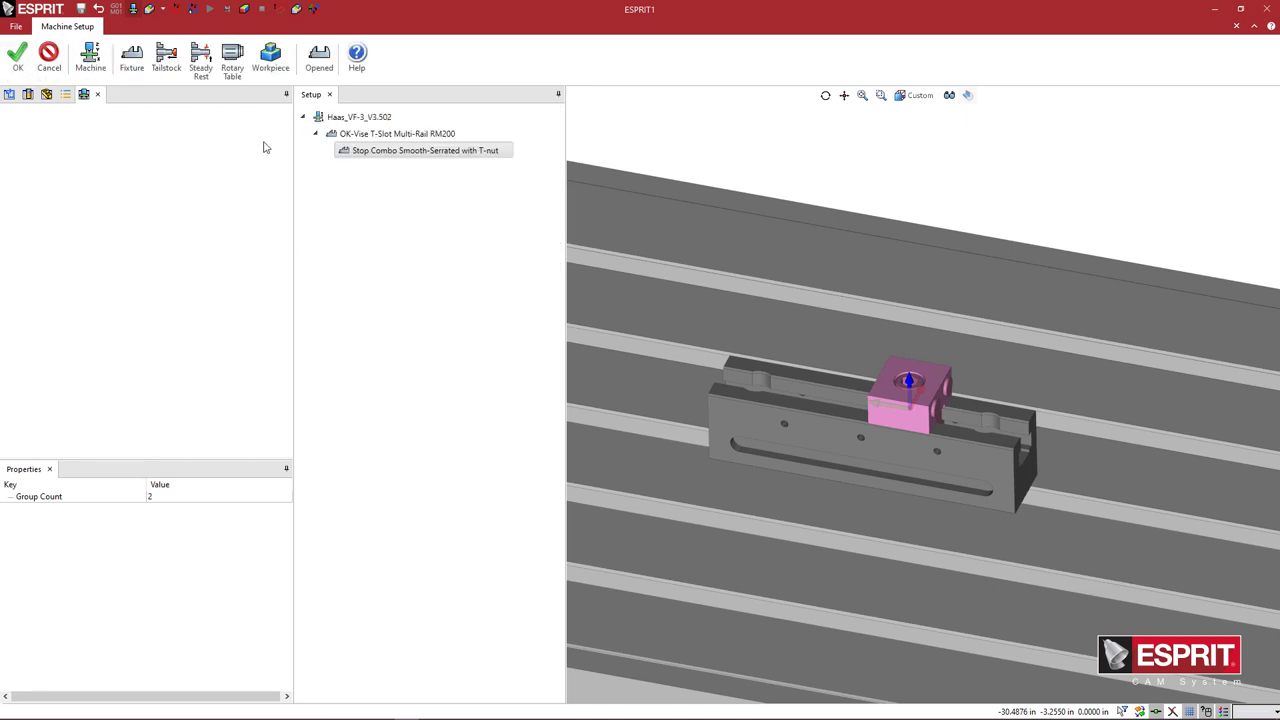
Add the OK-Vise Clamp Model DK2-WT to the RM200 rail at mounting FA_2, rotated -90 degrees about Z
{"action": "left_click", "coordinate": [371, 135]}
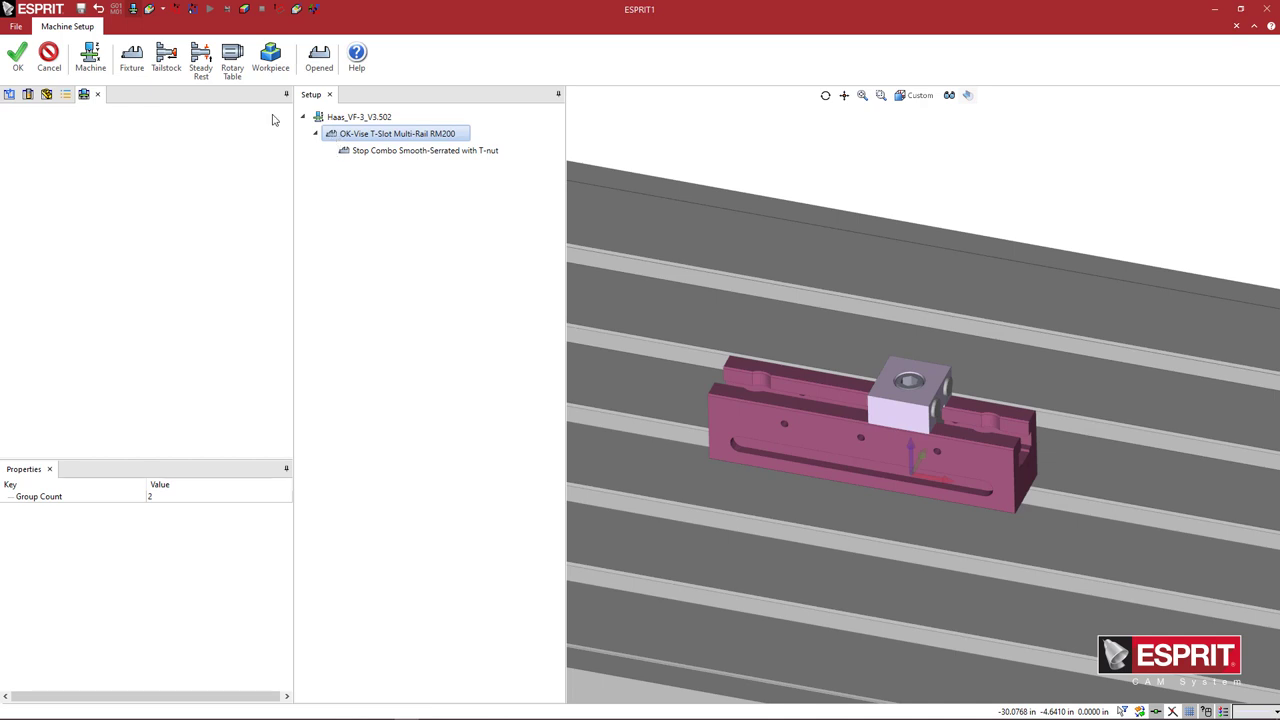
{"action": "left_click", "coordinate": [131, 58]}
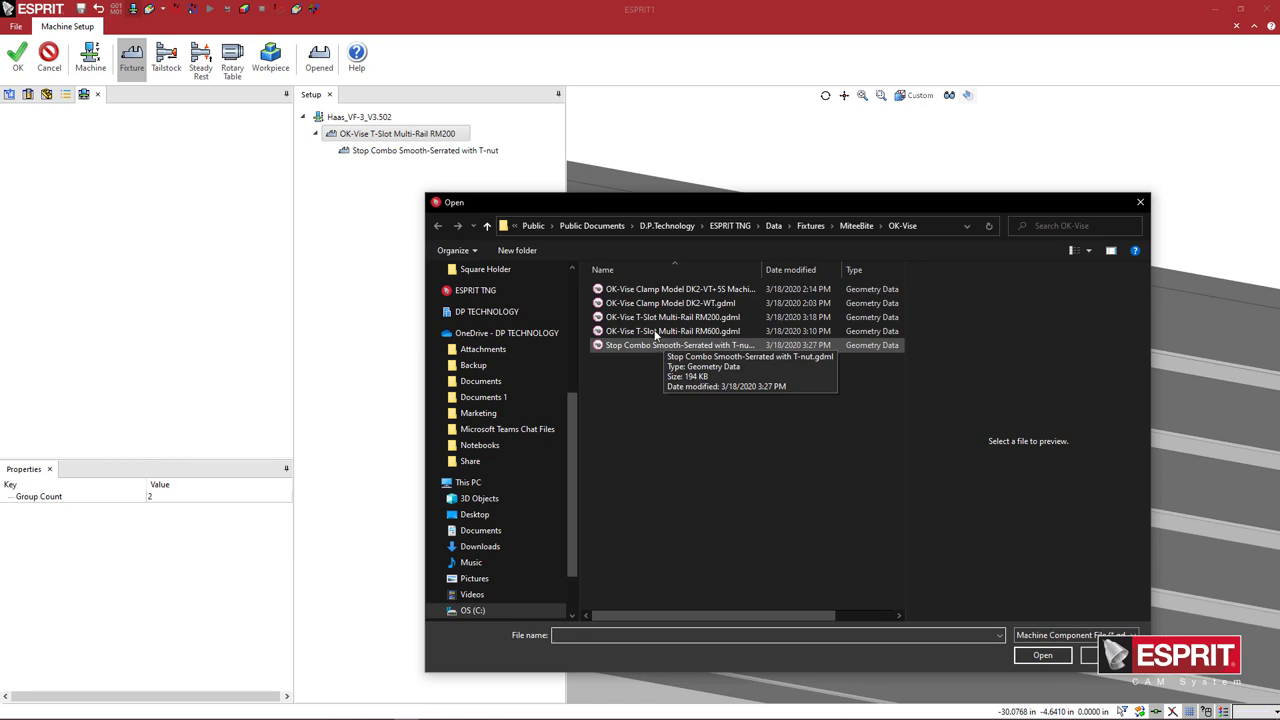
{"action": "left_click", "coordinate": [665, 303]}
{"action": "left_click", "coordinate": [1038, 656]}
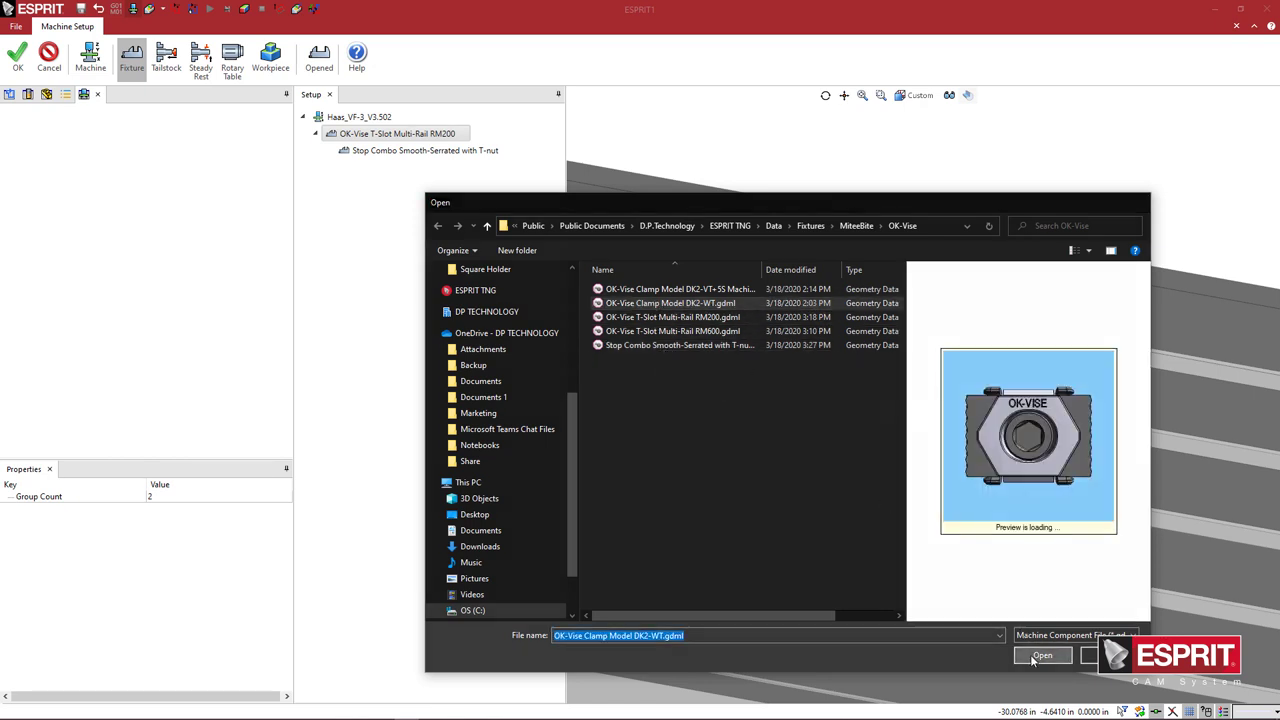
{"action": "scroll", "coordinate": [785, 364], "scroll_direction": "up", "scroll_amount": 2}
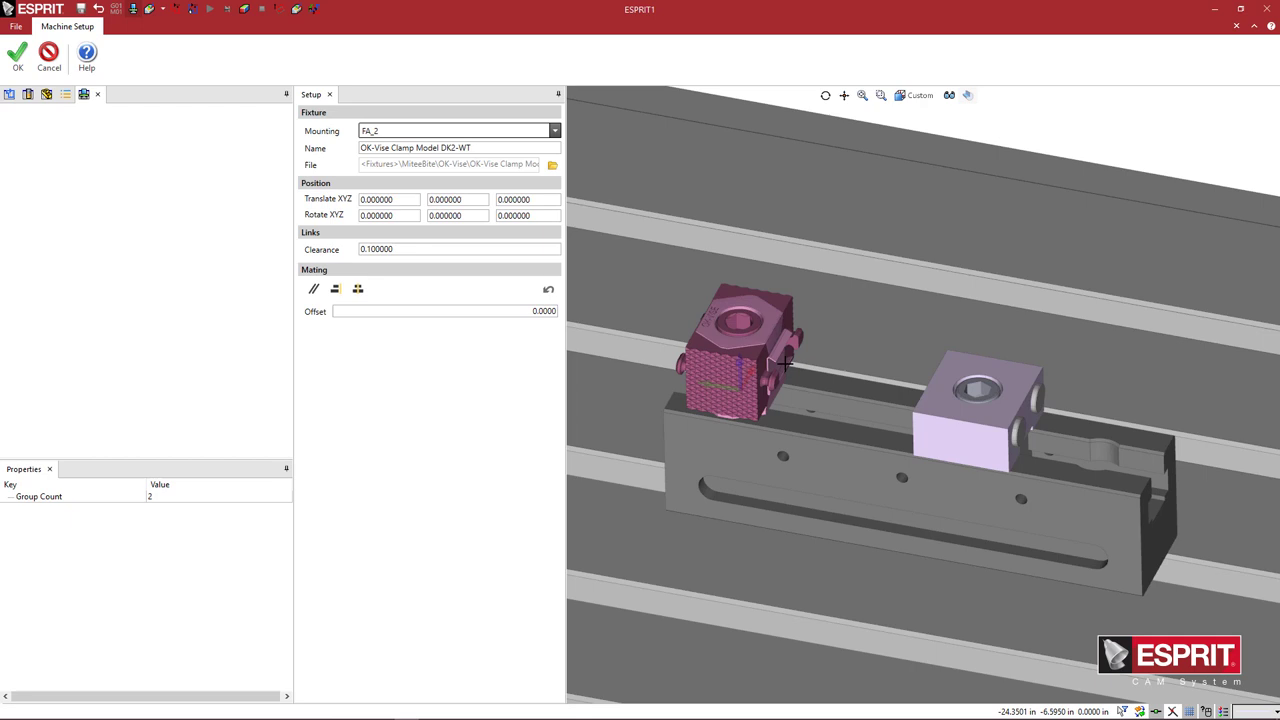
{"action": "middle_click_drag", "start_coordinate": [764, 349], "coordinate": [760, 366]}
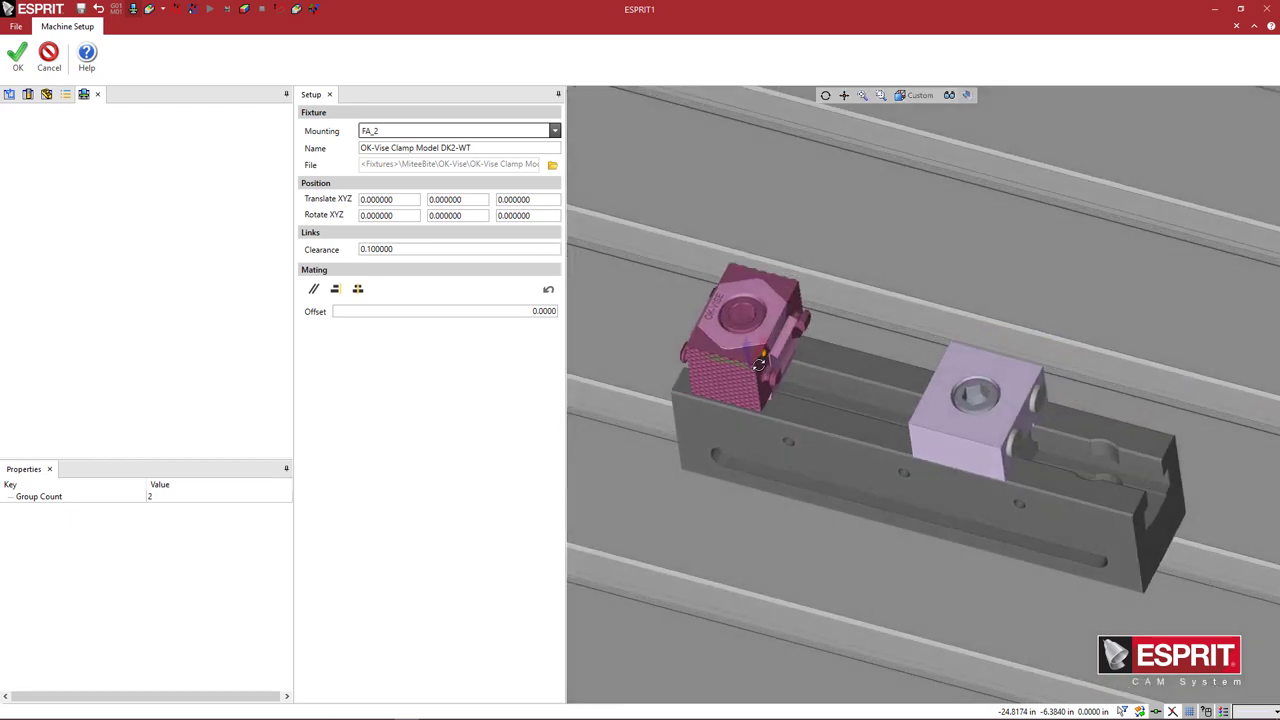
{"action": "left_click", "coordinate": [544, 215]}
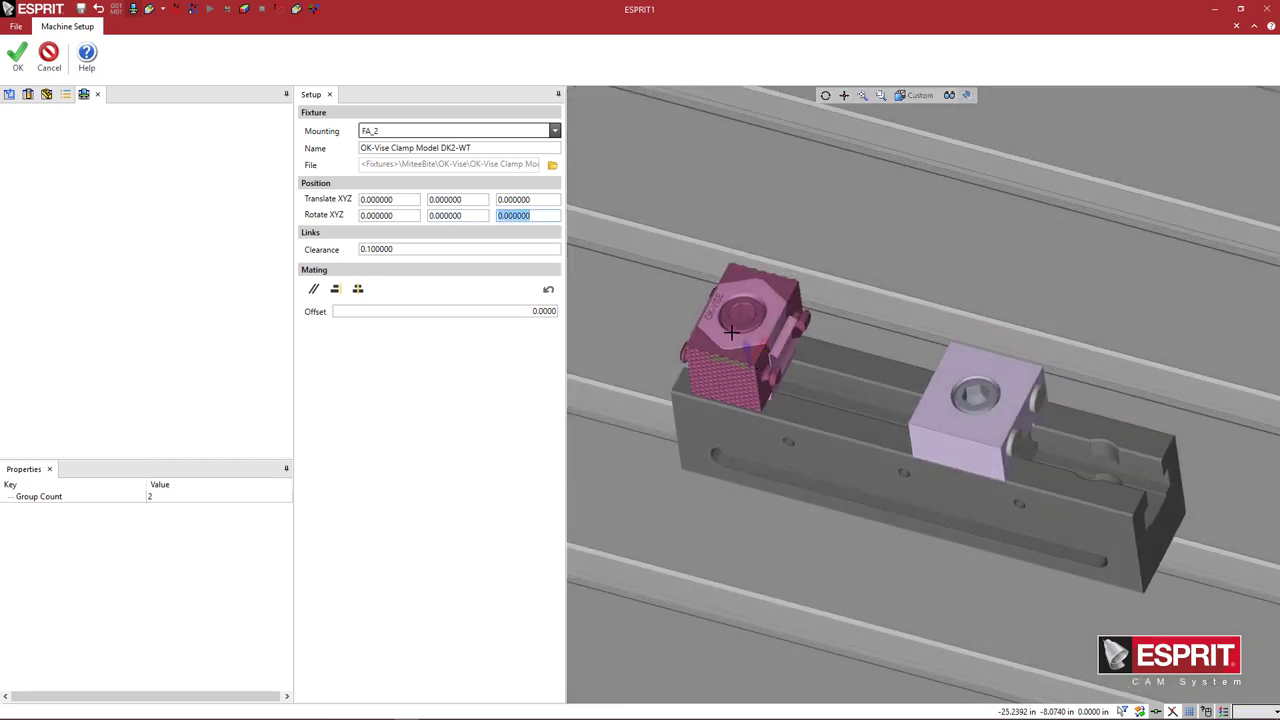
{"action": "type", "text": "-90"}
{"action": "key", "text": "Tab"}
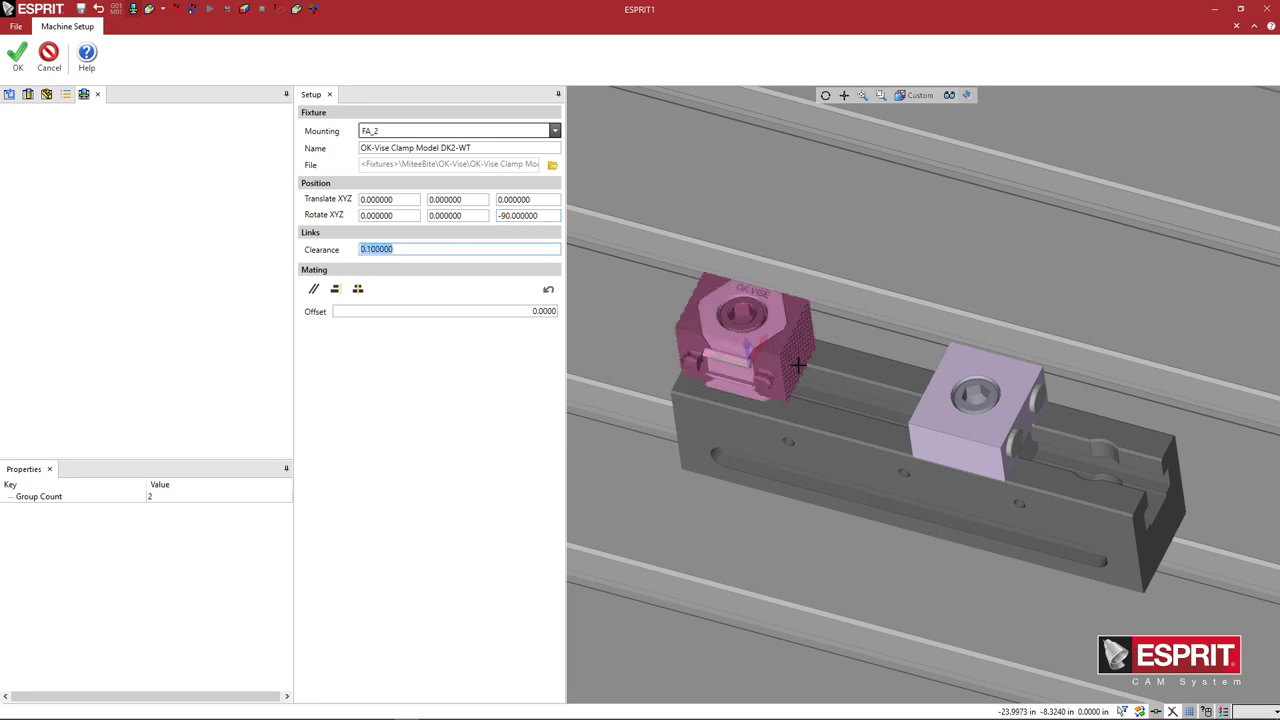
Mate the clamp's serrated face against the facing side of the stop block and accept the clamp placement
{"action": "scroll", "coordinate": [757, 292], "scroll_direction": "up", "scroll_amount": 5}
{"action": "scroll", "coordinate": [757, 292], "scroll_direction": "down", "scroll_amount": 3}
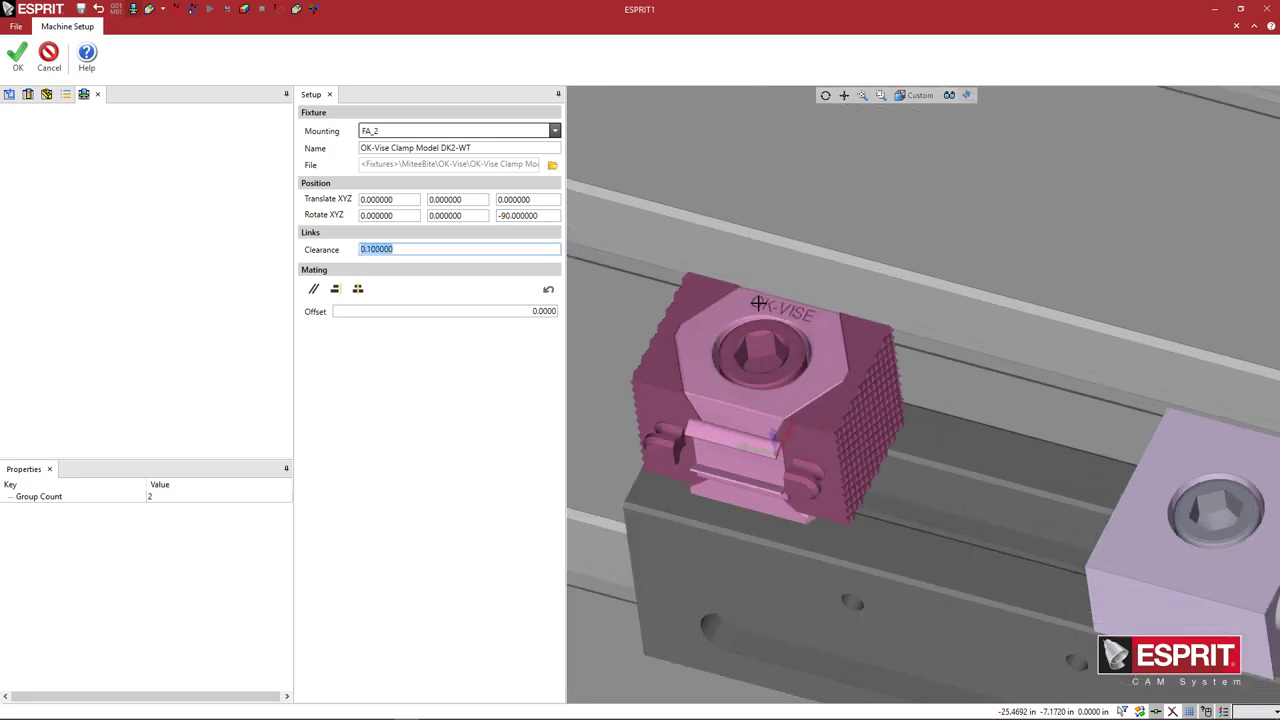
{"action": "scroll", "coordinate": [901, 460], "scroll_direction": "down", "scroll_amount": 3}
{"action": "middle_click_drag", "start_coordinate": [929, 473], "coordinate": [925, 449]}
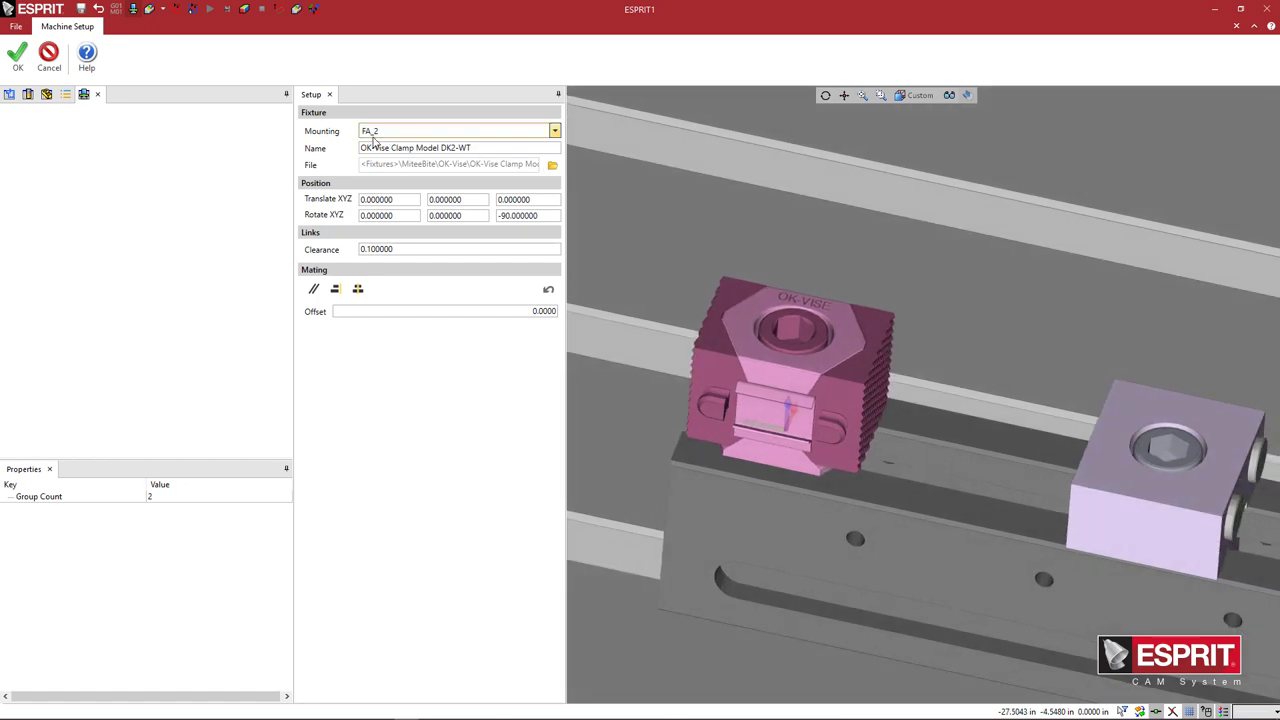
{"action": "scroll", "coordinate": [876, 444], "scroll_direction": "up", "scroll_amount": 10}
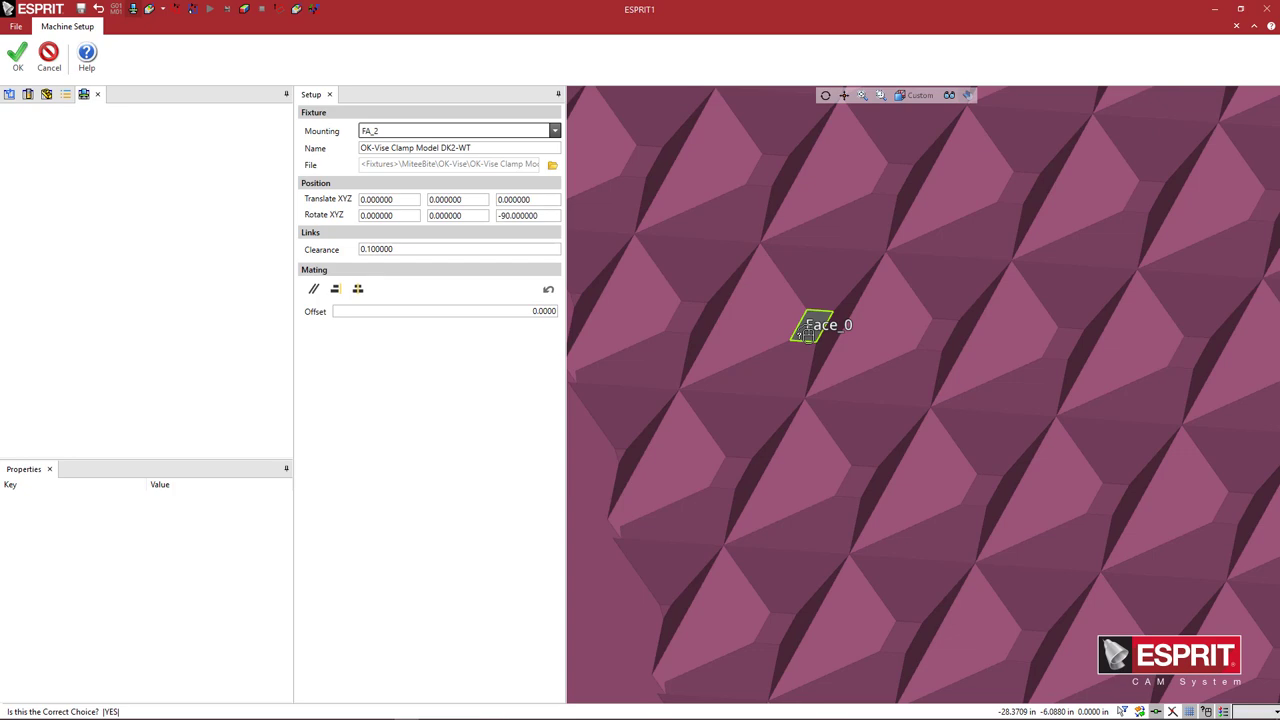
{"action": "scroll", "coordinate": [846, 349], "scroll_direction": "down", "scroll_amount": 10}
{"action": "middle_click_drag", "start_coordinate": [938, 453], "coordinate": [1036, 456]}
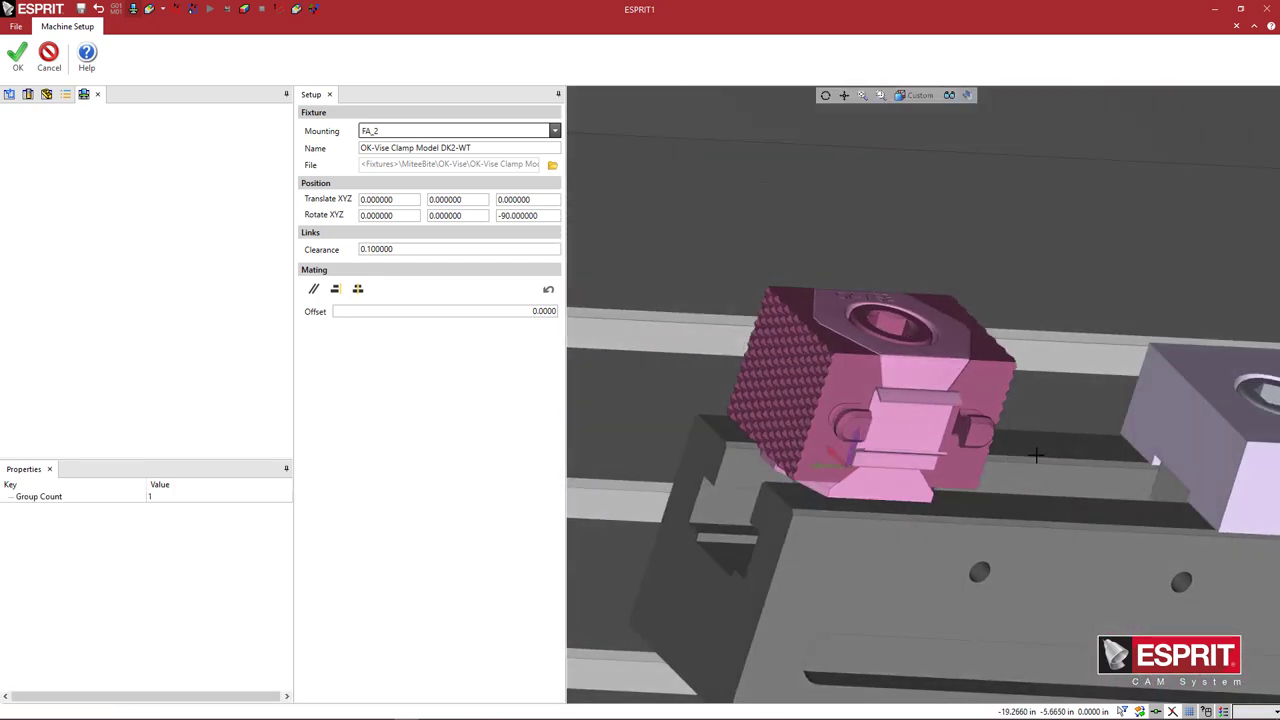
{"action": "left_click", "coordinate": [1190, 432]}
{"action": "left_click", "coordinate": [335, 289]}
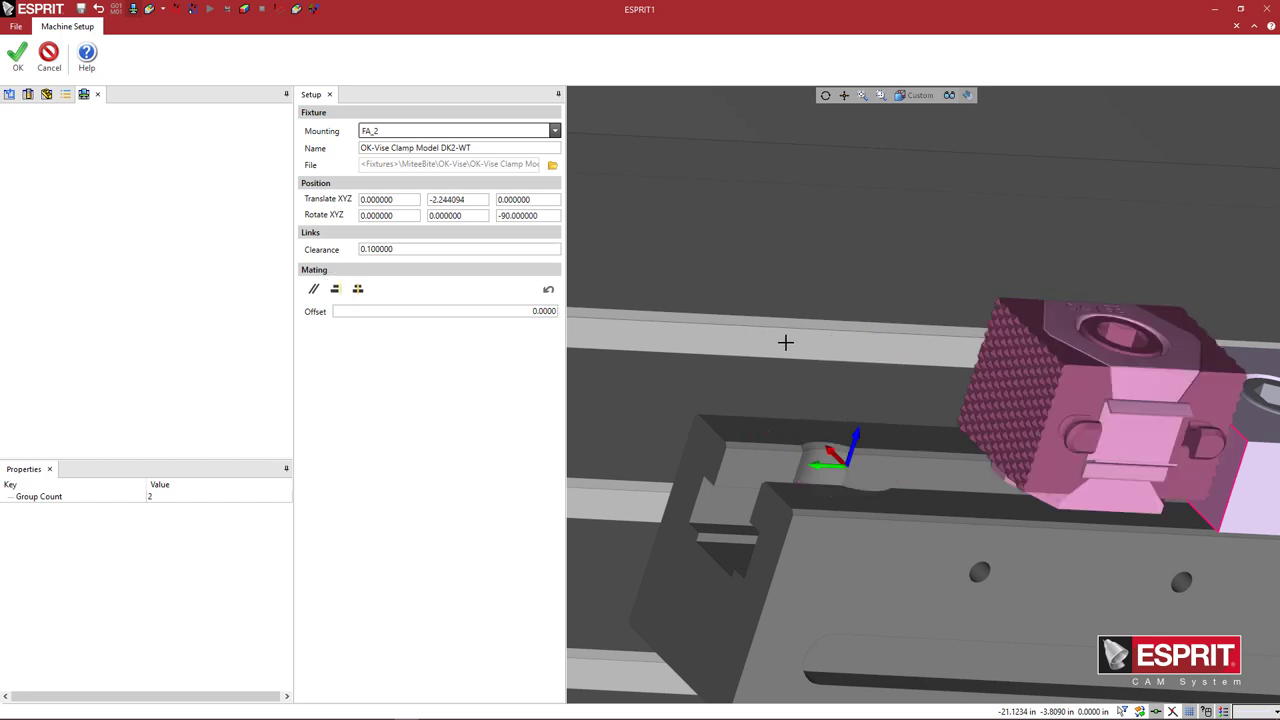
{"action": "scroll", "coordinate": [786, 340], "scroll_direction": "down", "scroll_amount": 5}
{"action": "scroll", "coordinate": [775, 365], "scroll_direction": "down", "scroll_amount": 3}
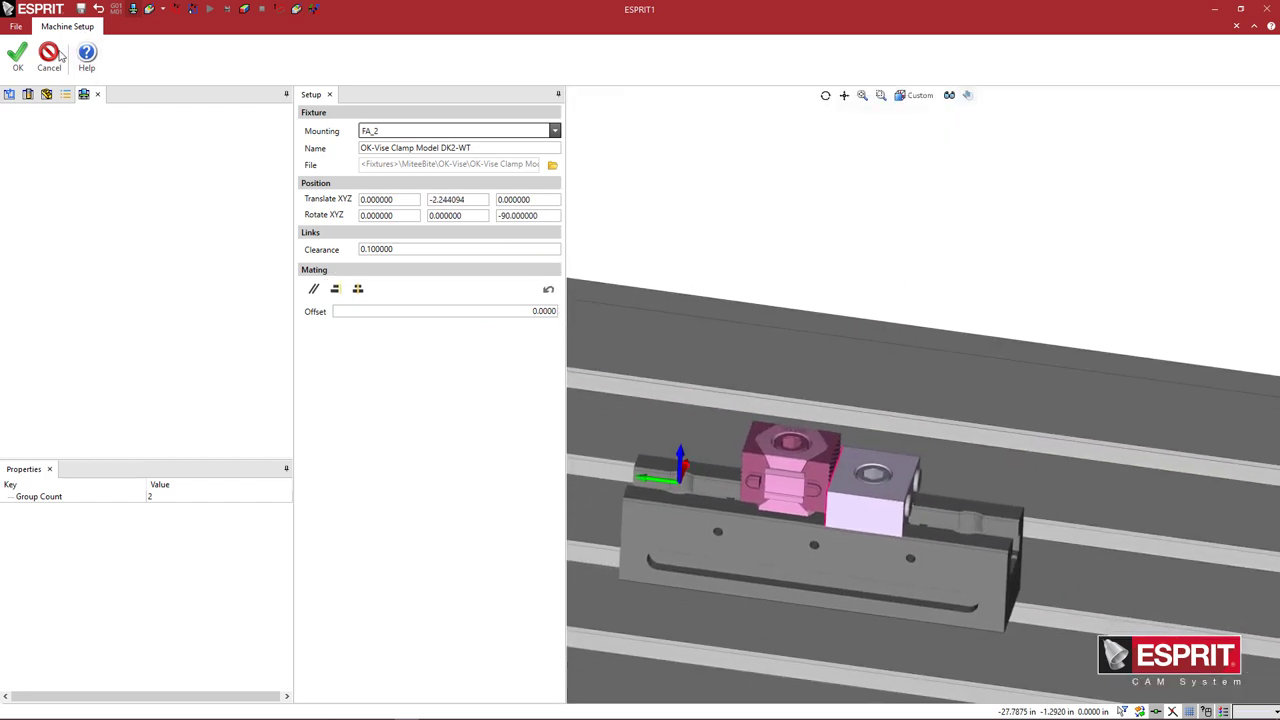
{"action": "left_click", "coordinate": [17, 55]}
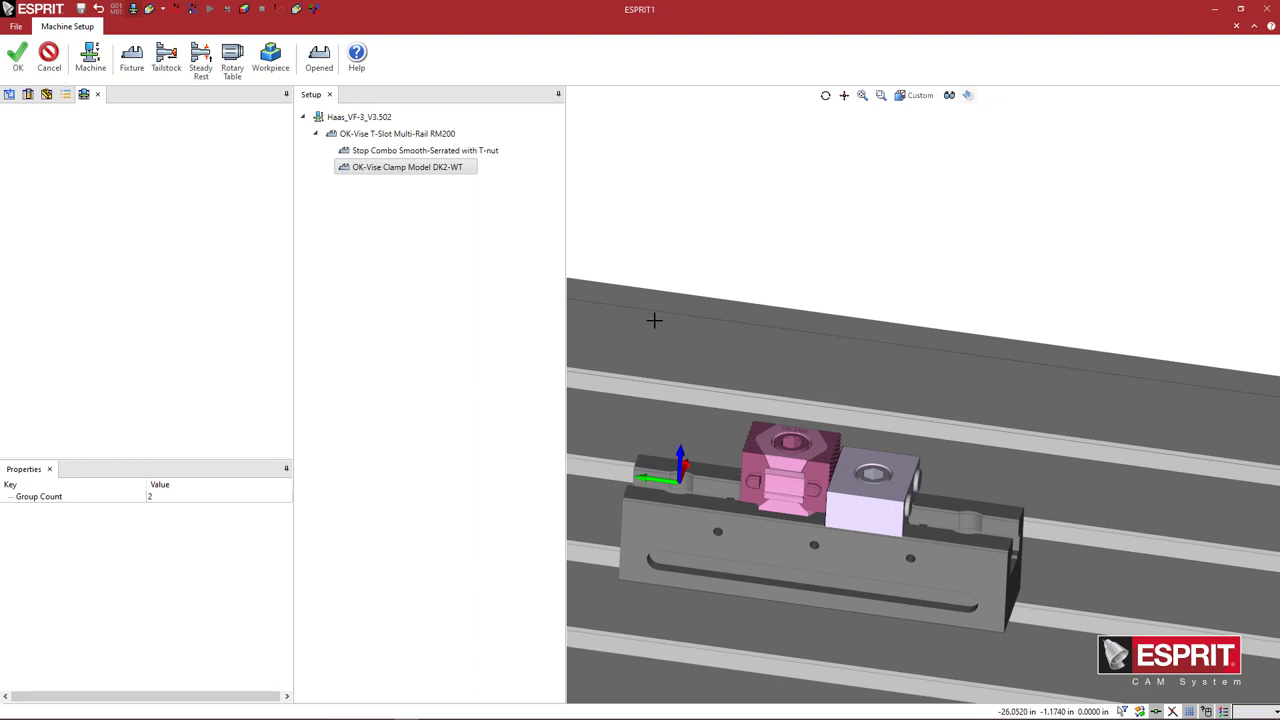
Center-mate the bottom key face of the RM200 rail with the floor face of the neighbouring table T-slot
{"action": "scroll", "coordinate": [724, 317], "scroll_direction": "down", "scroll_amount": 4}
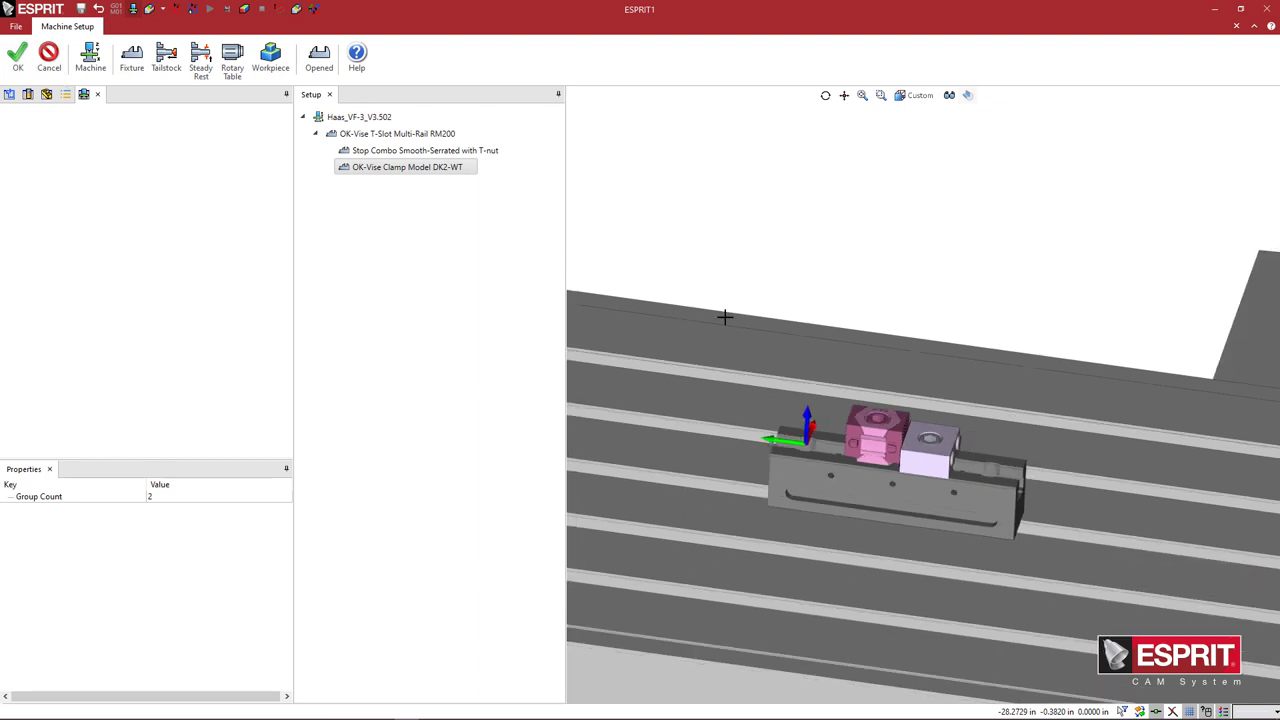
{"action": "middle_click_drag", "start_coordinate": [812, 324], "coordinate": [794, 211]}
{"action": "middle_click_drag", "start_coordinate": [866, 420], "coordinate": [810, 378]}
{"action": "left_click", "coordinate": [443, 134]}
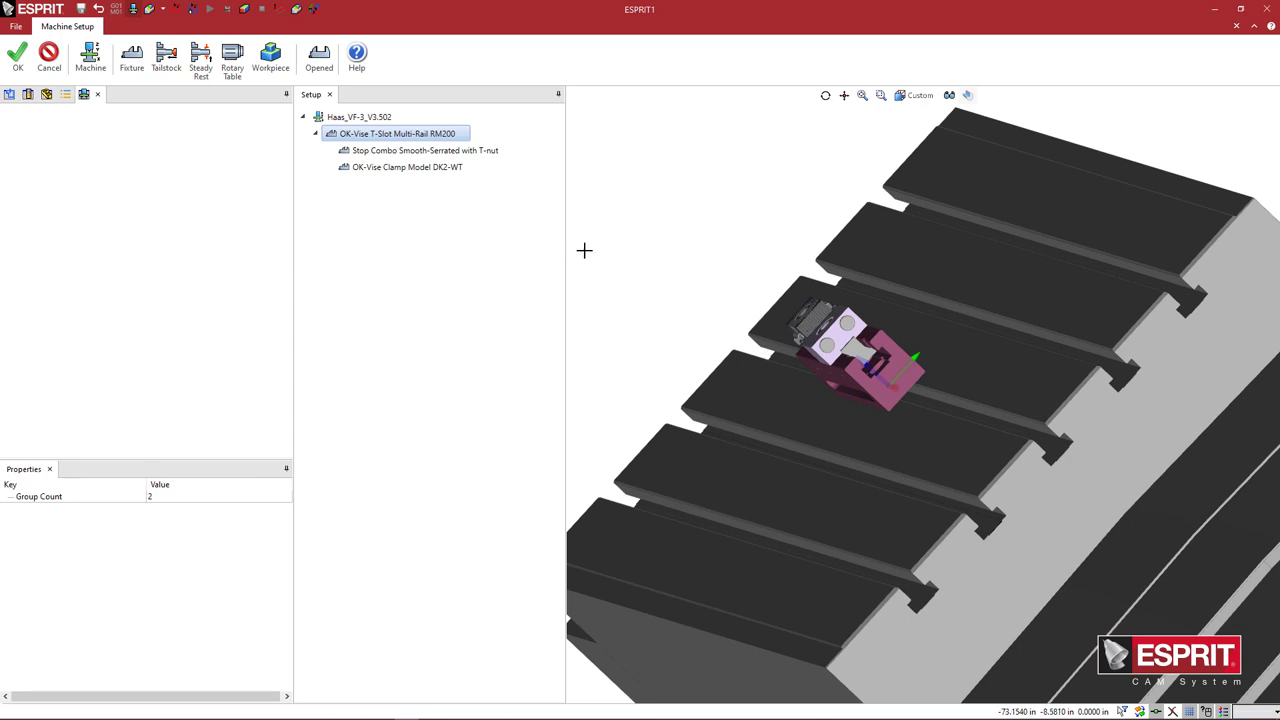
{"action": "double_click", "coordinate": [450, 136]}
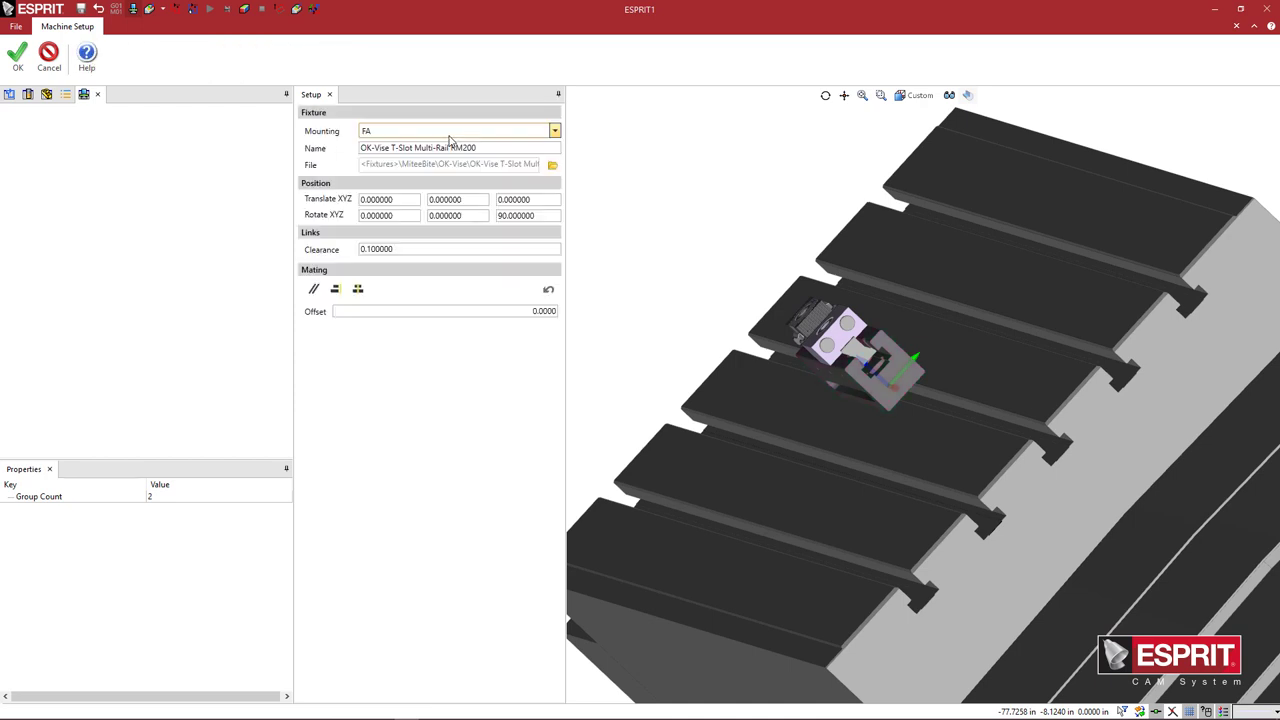
{"action": "mouse_move", "coordinate": [880, 399]}
{"action": "middle_mouse_down"}
{"action": "mouse_move", "coordinate": [871, 391]}
{"action": "mouse_move", "coordinate": [886, 398]}
{"action": "middle_mouse_up"}
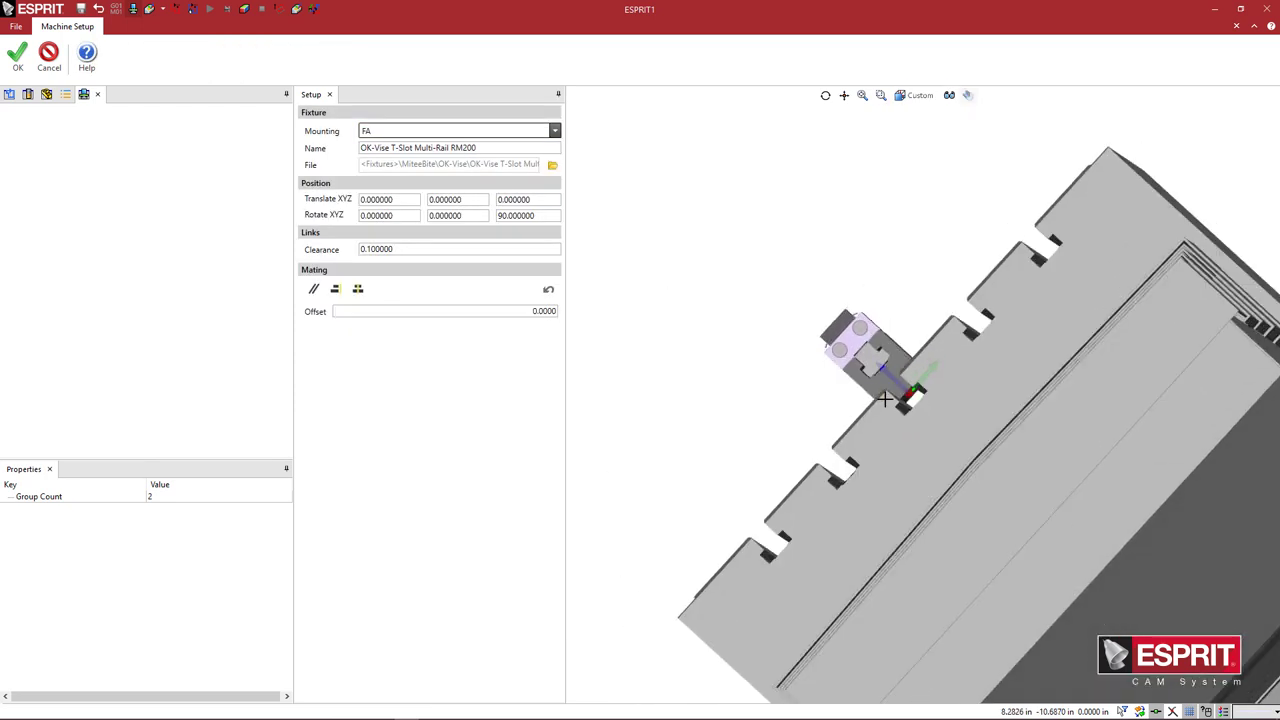
{"action": "scroll", "coordinate": [905, 396], "scroll_direction": "up", "scroll_amount": 3}
{"action": "scroll", "coordinate": [915, 396], "scroll_direction": "up", "scroll_amount": 5}
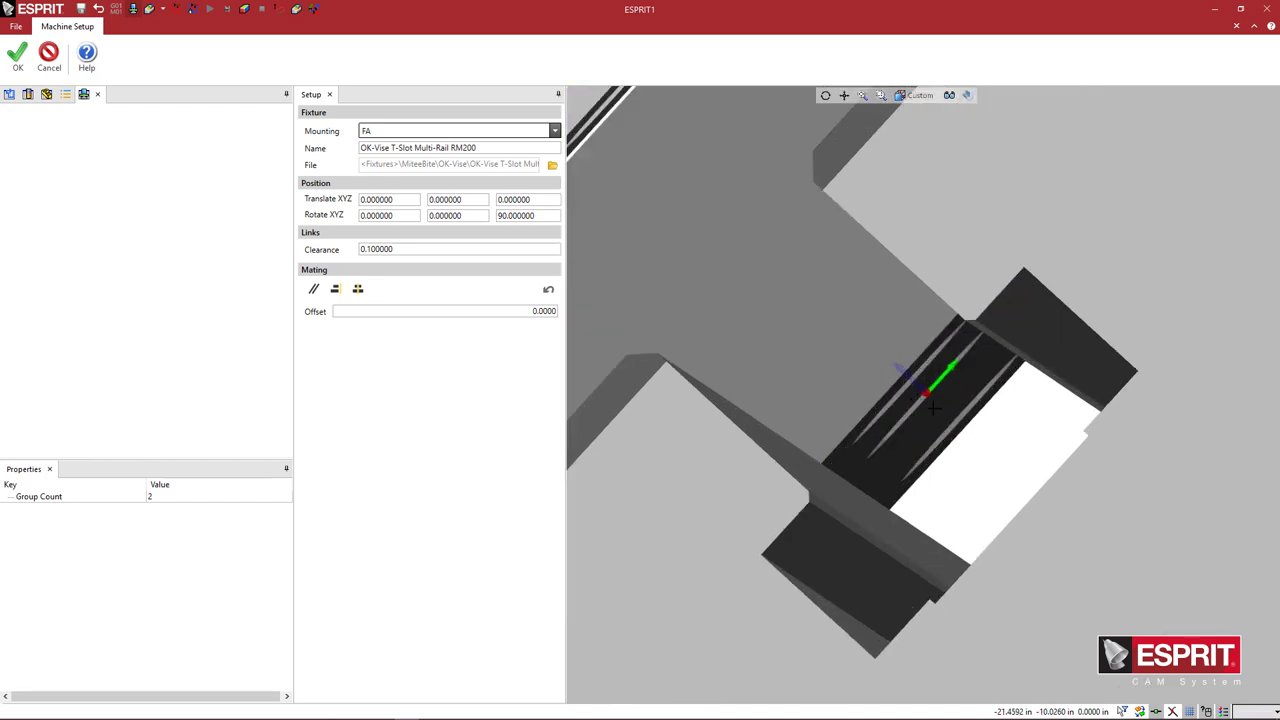
{"action": "scroll", "coordinate": [866, 357], "scroll_direction": "down", "scroll_amount": 8}
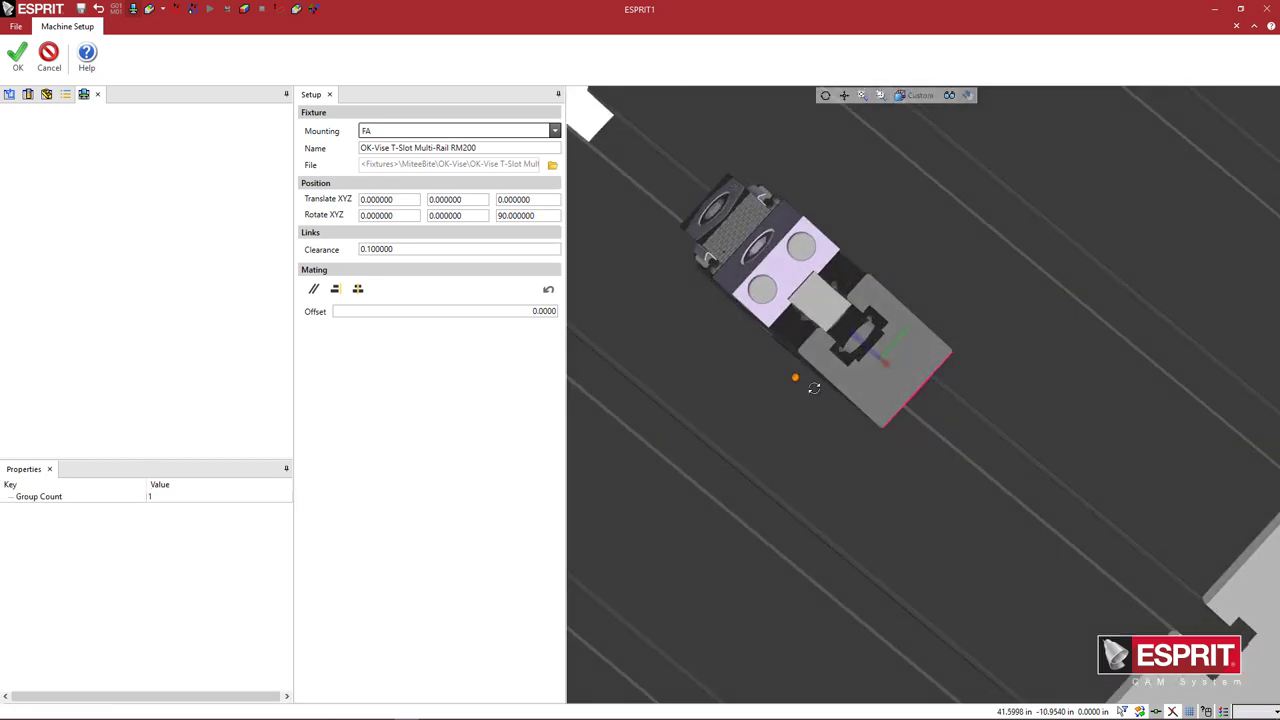
{"action": "middle_click_drag", "start_coordinate": [813, 388], "coordinate": [822, 390]}
{"action": "scroll", "coordinate": [814, 455], "scroll_direction": "down", "scroll_amount": 3}
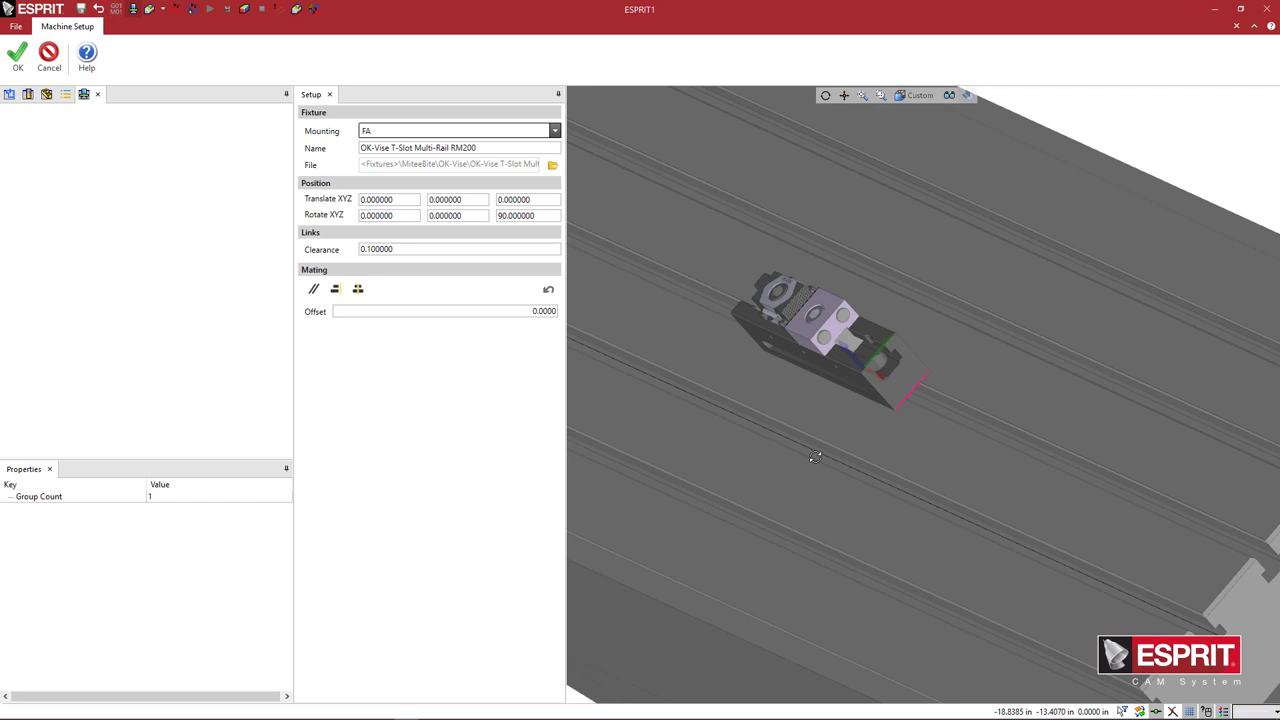
{"action": "middle_click_drag", "start_coordinate": [814, 453], "coordinate": [819, 465]}
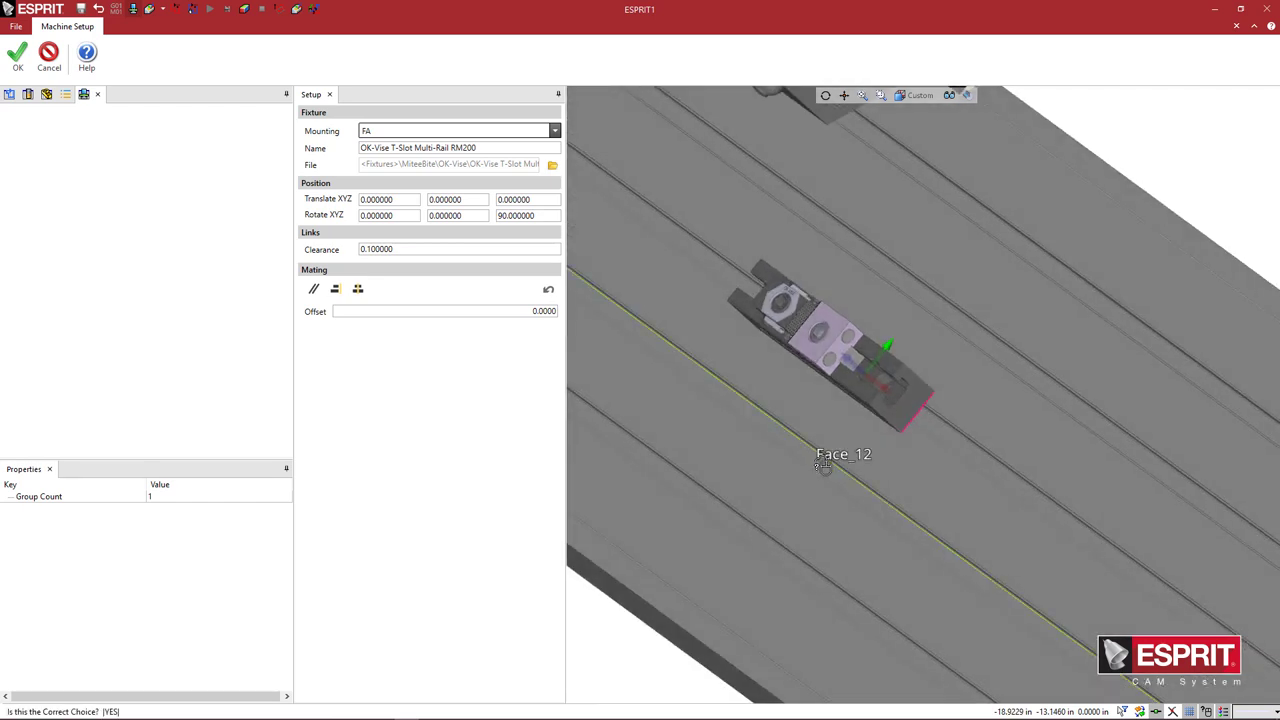
{"action": "left_click", "coordinate": [822, 457]}
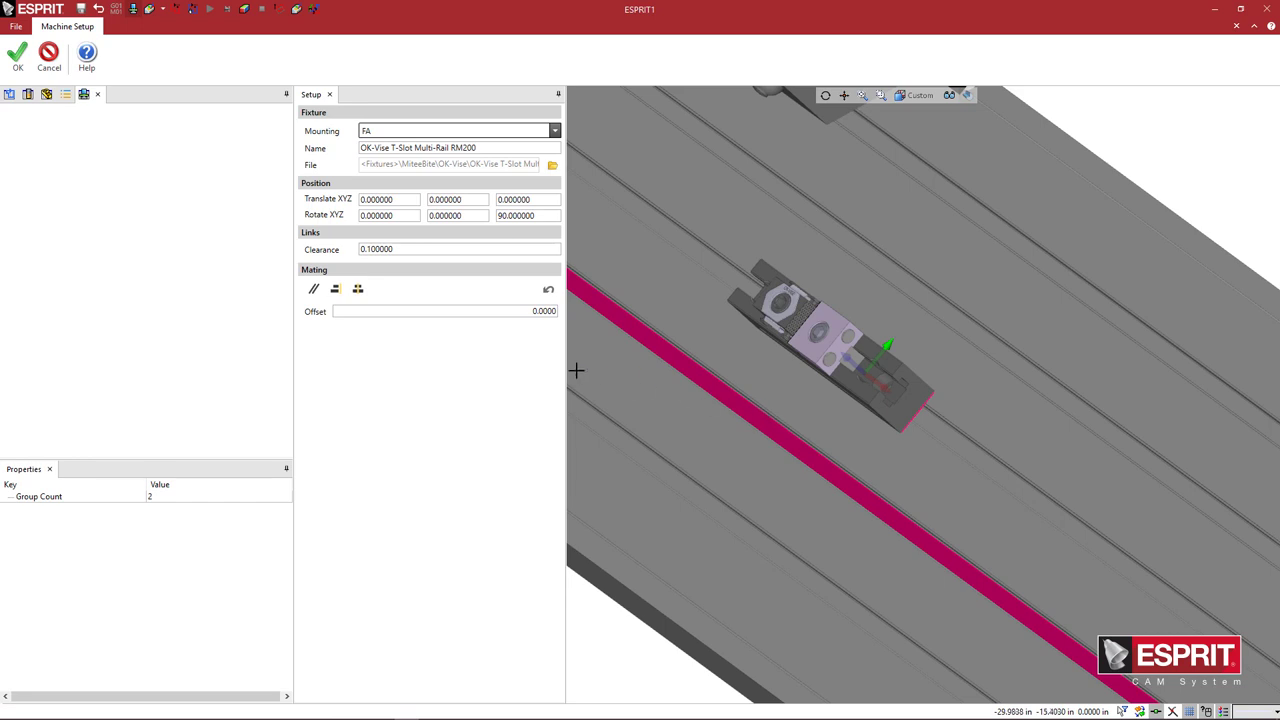
{"action": "left_click", "coordinate": [358, 289]}
Set the RM200 rail's Z translation to 0 and accept the placement
{"action": "left_click_drag", "start_coordinate": [551, 204], "coordinate": [447, 197]}
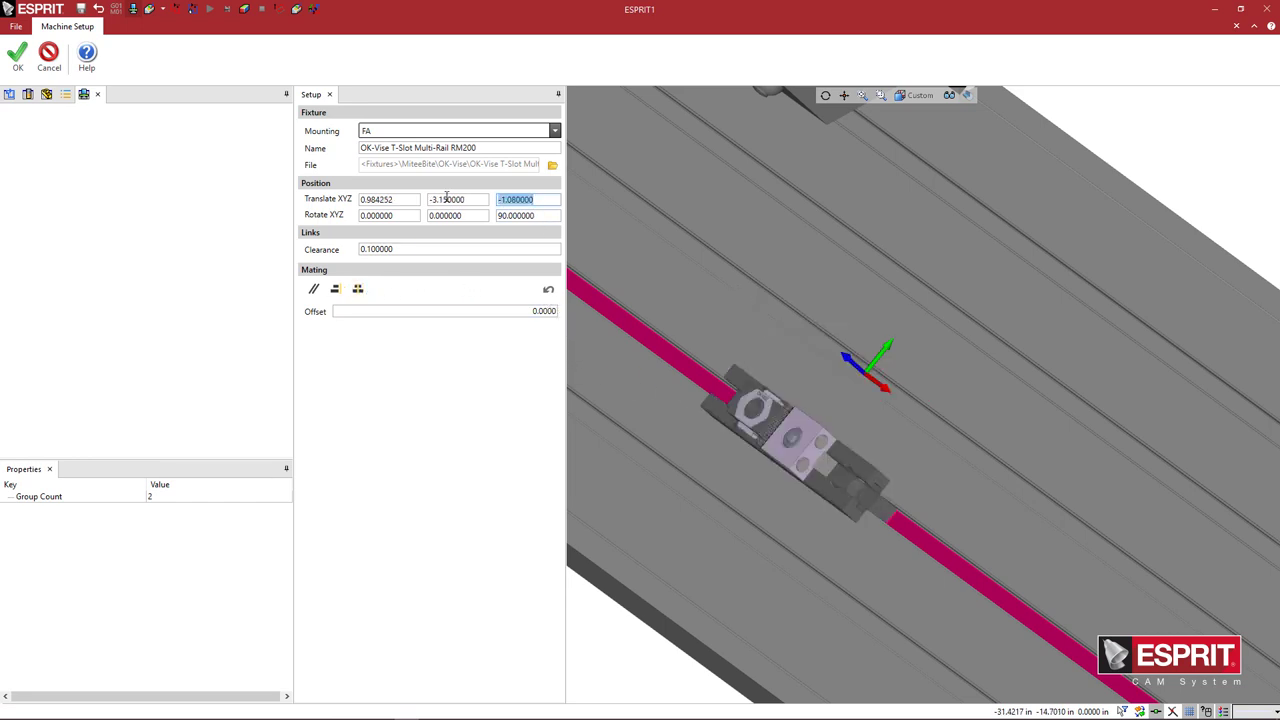
{"action": "type", "text": "0"}
{"action": "key", "text": "Tab"}
{"action": "middle_click_drag", "start_coordinate": [829, 432], "coordinate": [856, 405]}
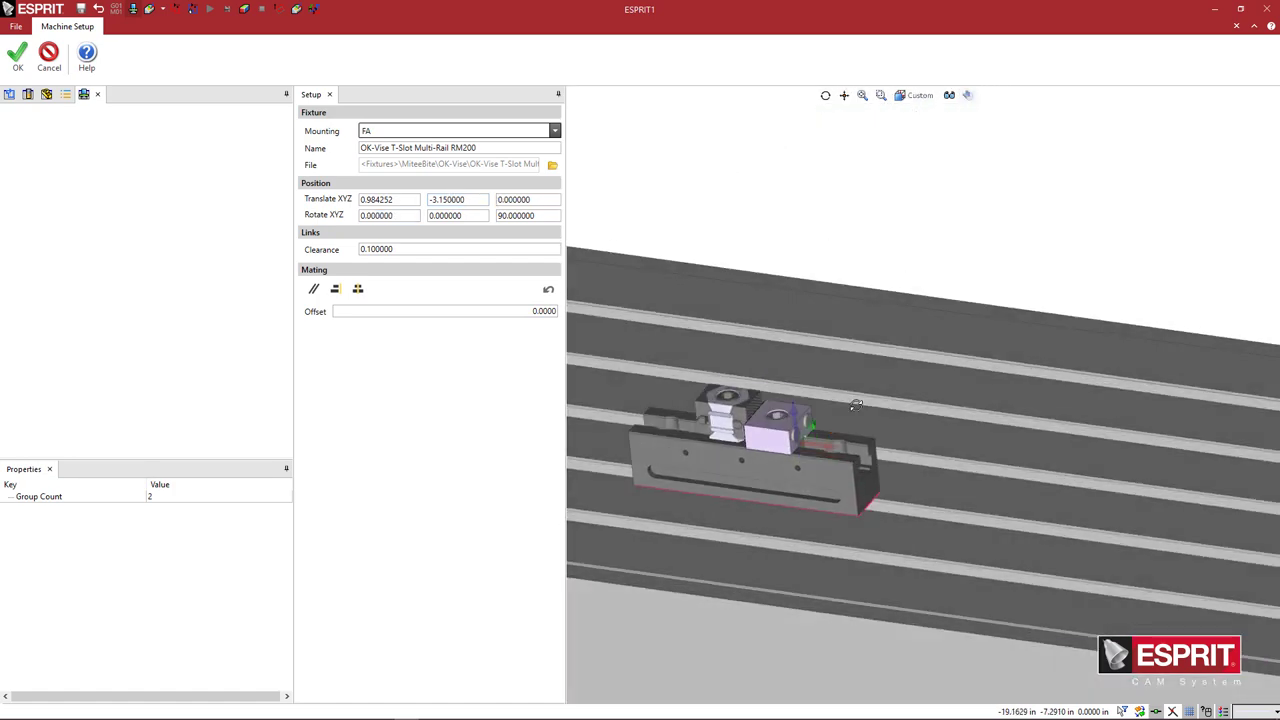
{"action": "left_click", "coordinate": [17, 56]}
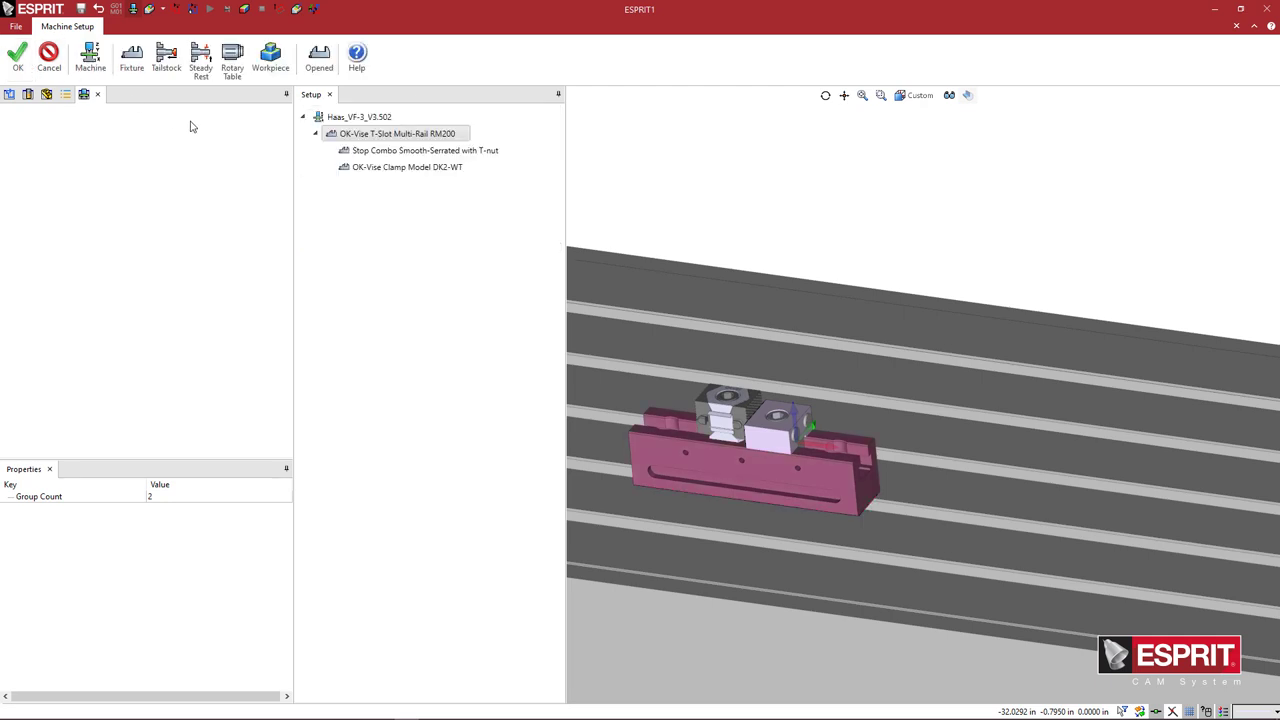
Set the RM200 rail's X translation to 15 and accept the new placement
{"action": "right_click", "coordinate": [350, 138]}
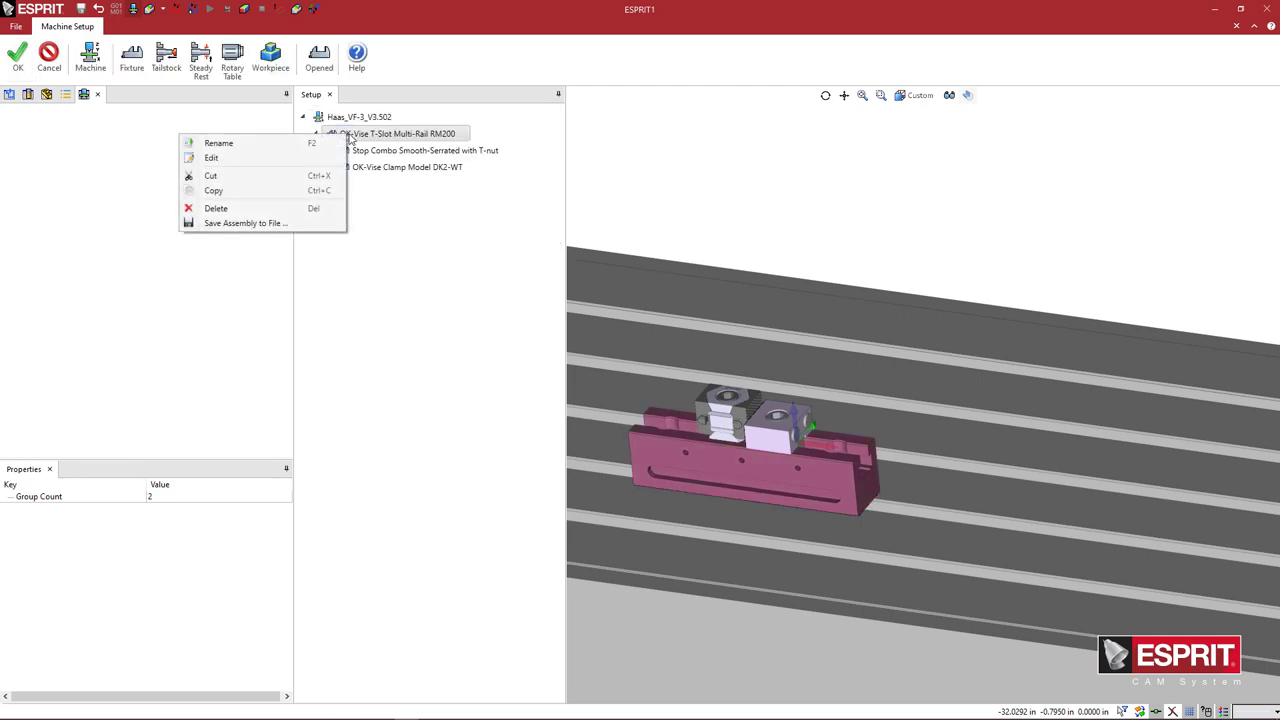
{"action": "double_click", "coordinate": [360, 139]}
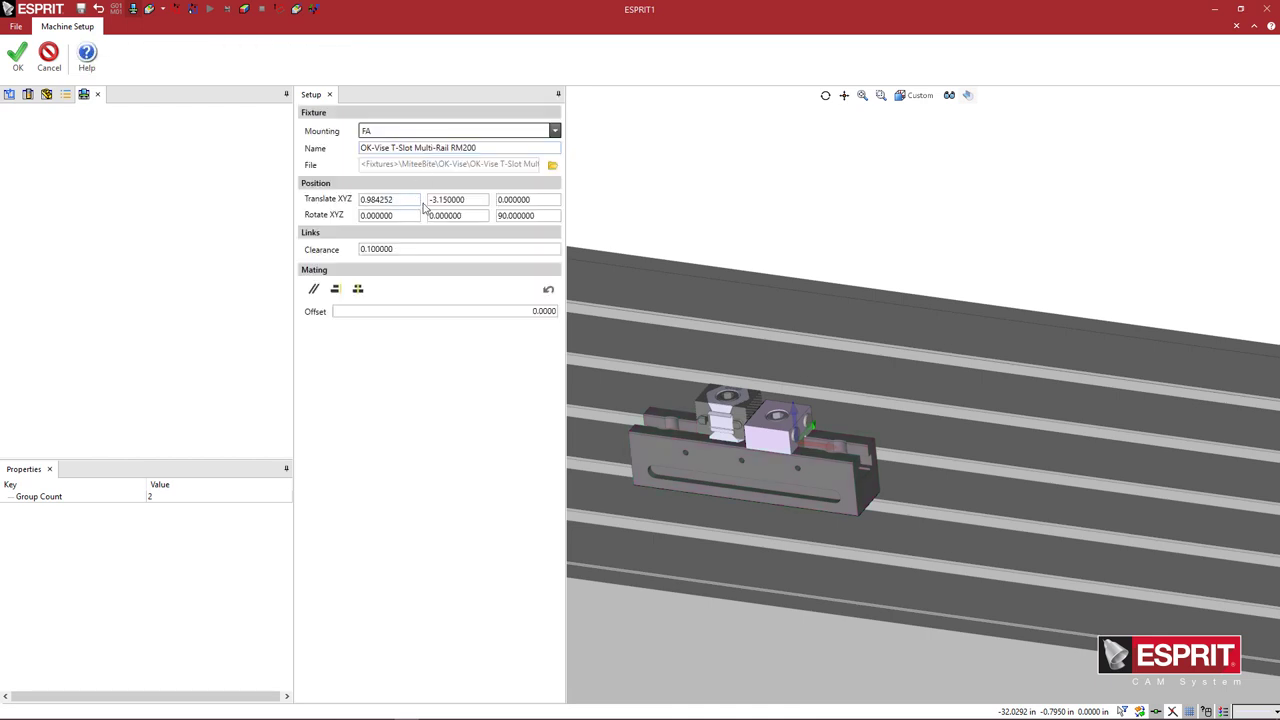
{"action": "left_click_drag", "start_coordinate": [400, 201], "coordinate": [335, 204]}
{"action": "type", "text": "14"}
{"action": "key", "text": "Return"}
{"action": "scroll", "coordinate": [880, 352], "scroll_direction": "down", "scroll_amount": 3}
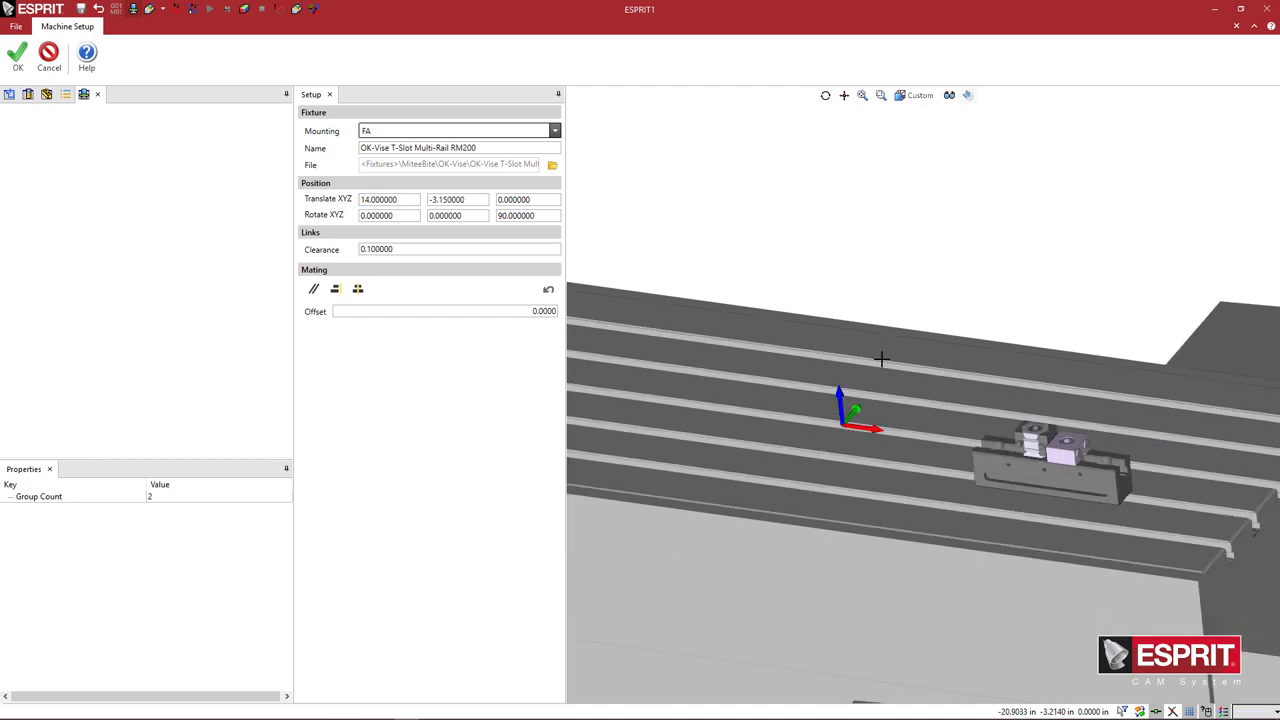
{"action": "left_click_drag", "start_coordinate": [404, 200], "coordinate": [337, 207]}
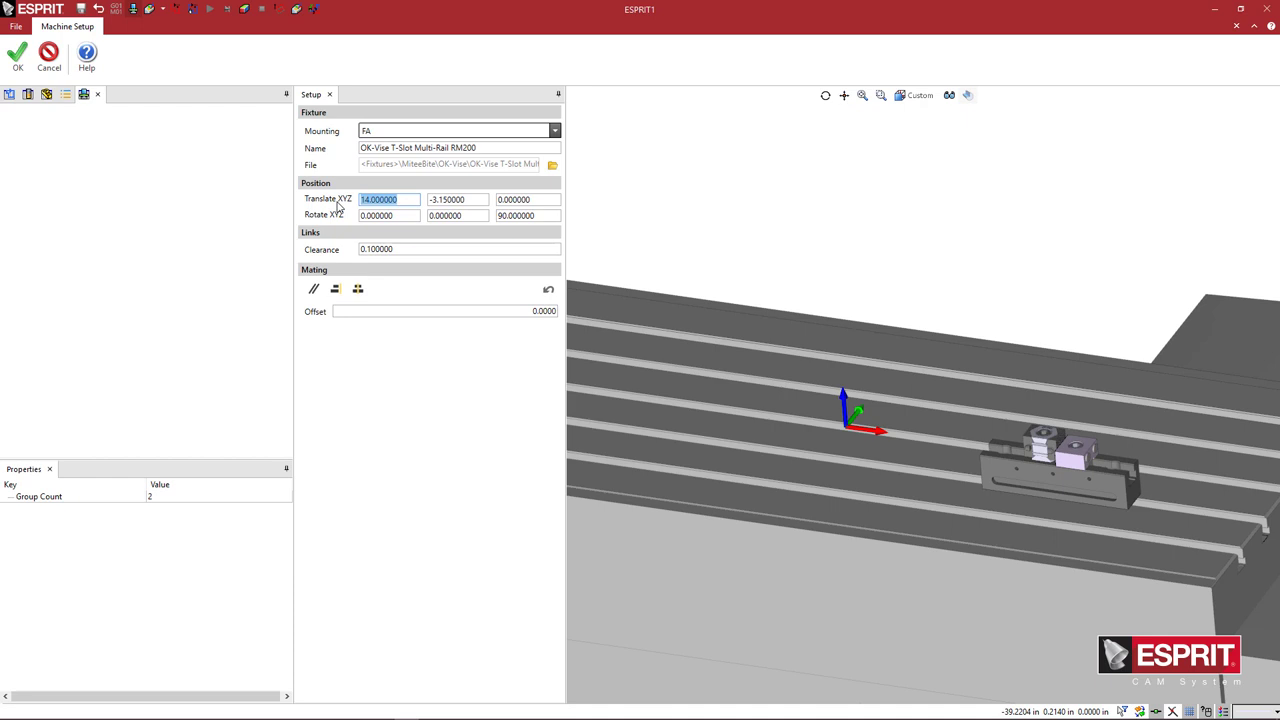
{"action": "type", "text": "15"}
{"action": "key", "text": "Tab"}
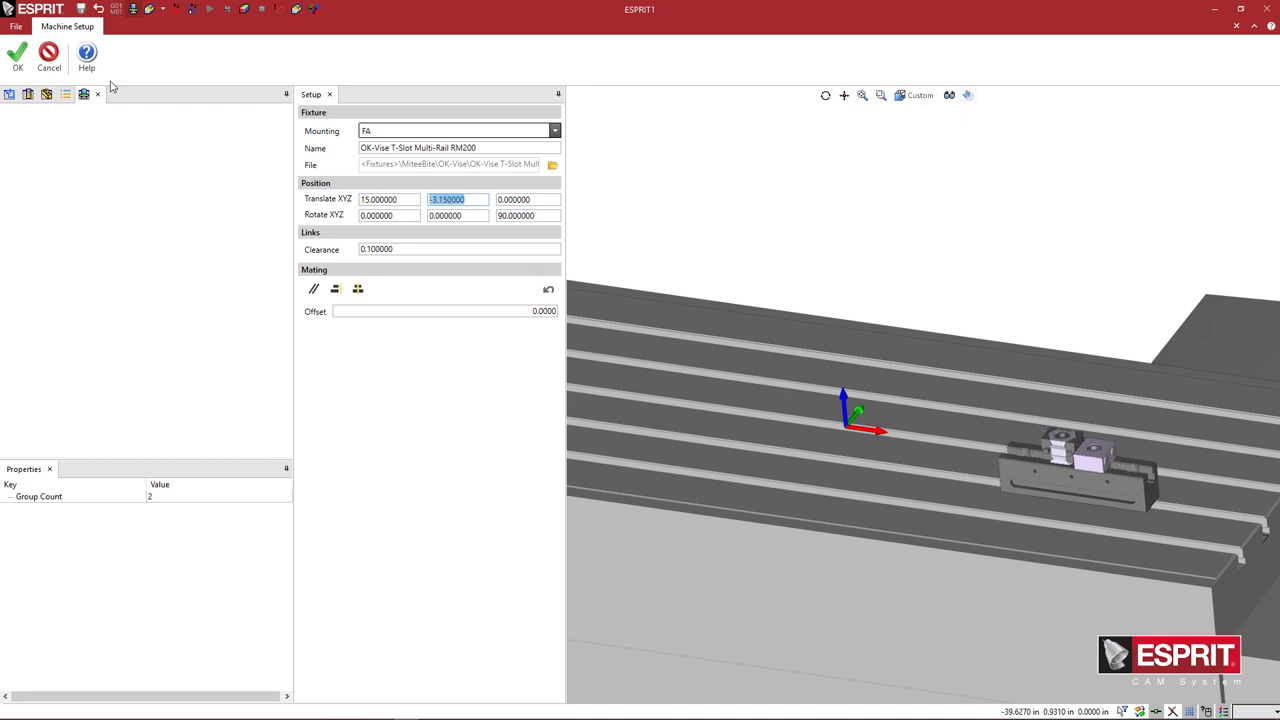
{"action": "left_click", "coordinate": [17, 57]}
Copy the RM200 rail with its stop and clamp and paste the assembly onto the Haas_VF-3_V3.502 machine
{"action": "right_click", "coordinate": [352, 136]}
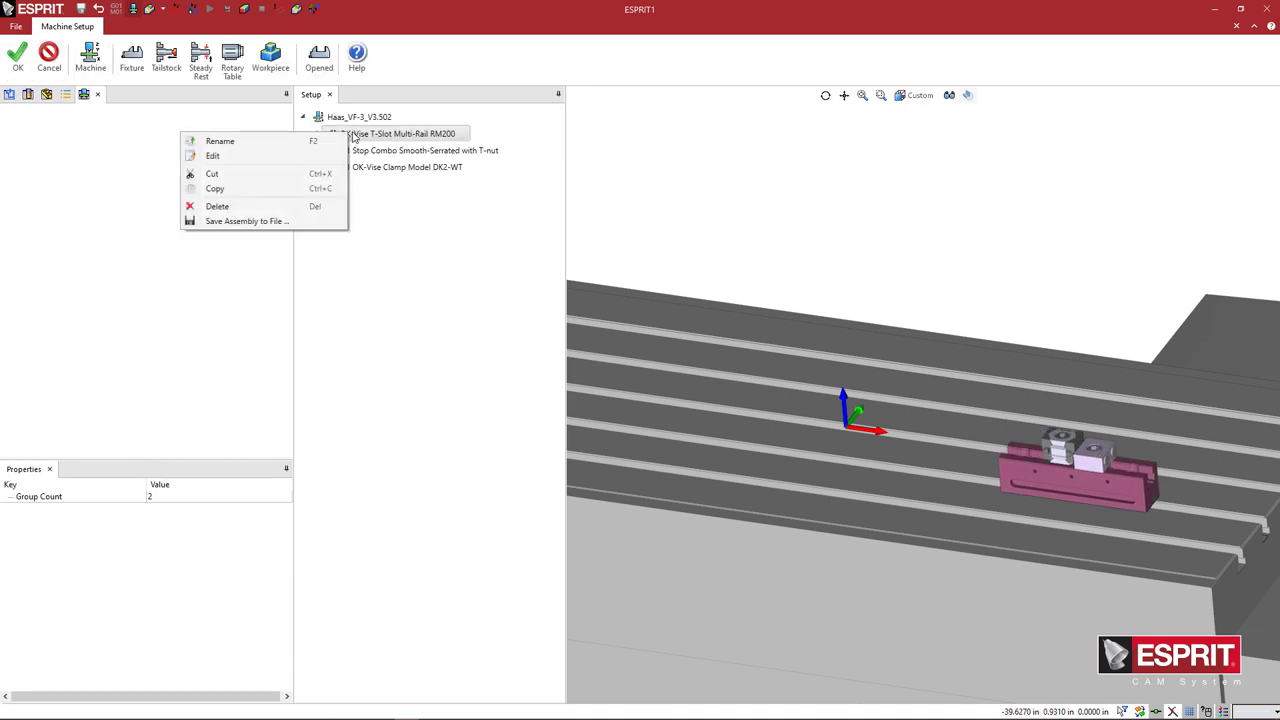
{"action": "left_click", "coordinate": [323, 189]}
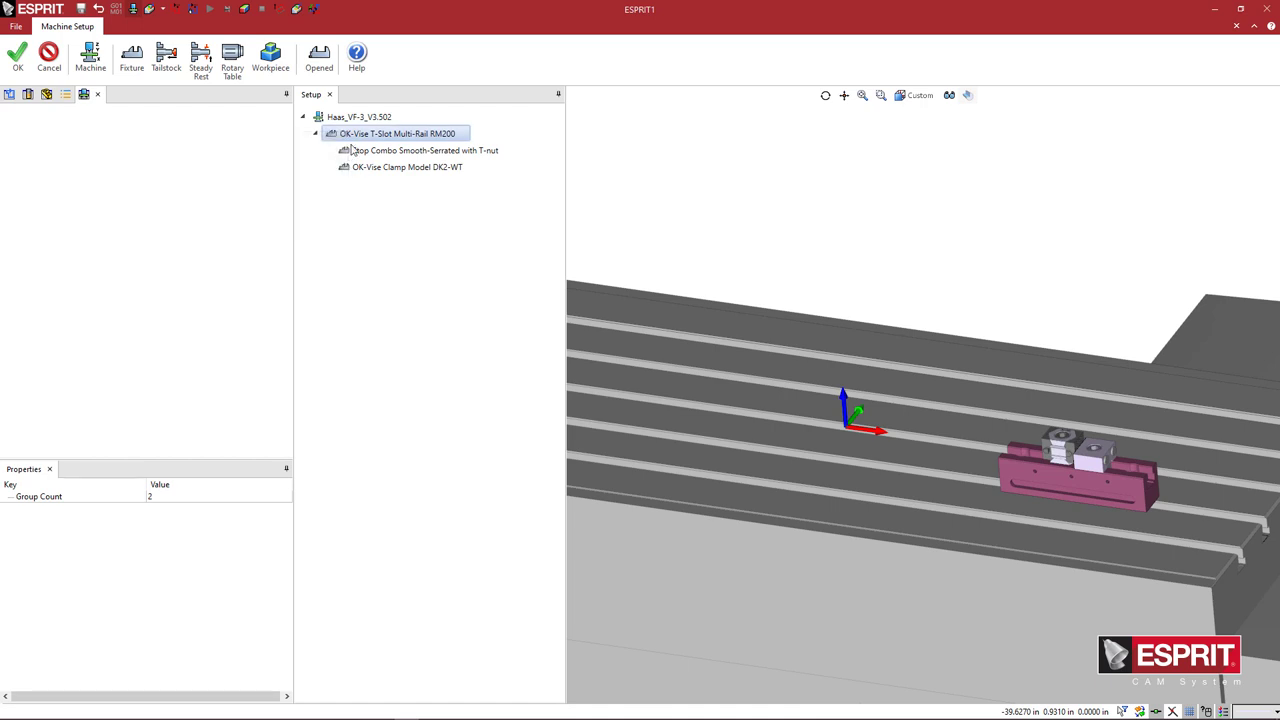
{"action": "right_click", "coordinate": [353, 119]}
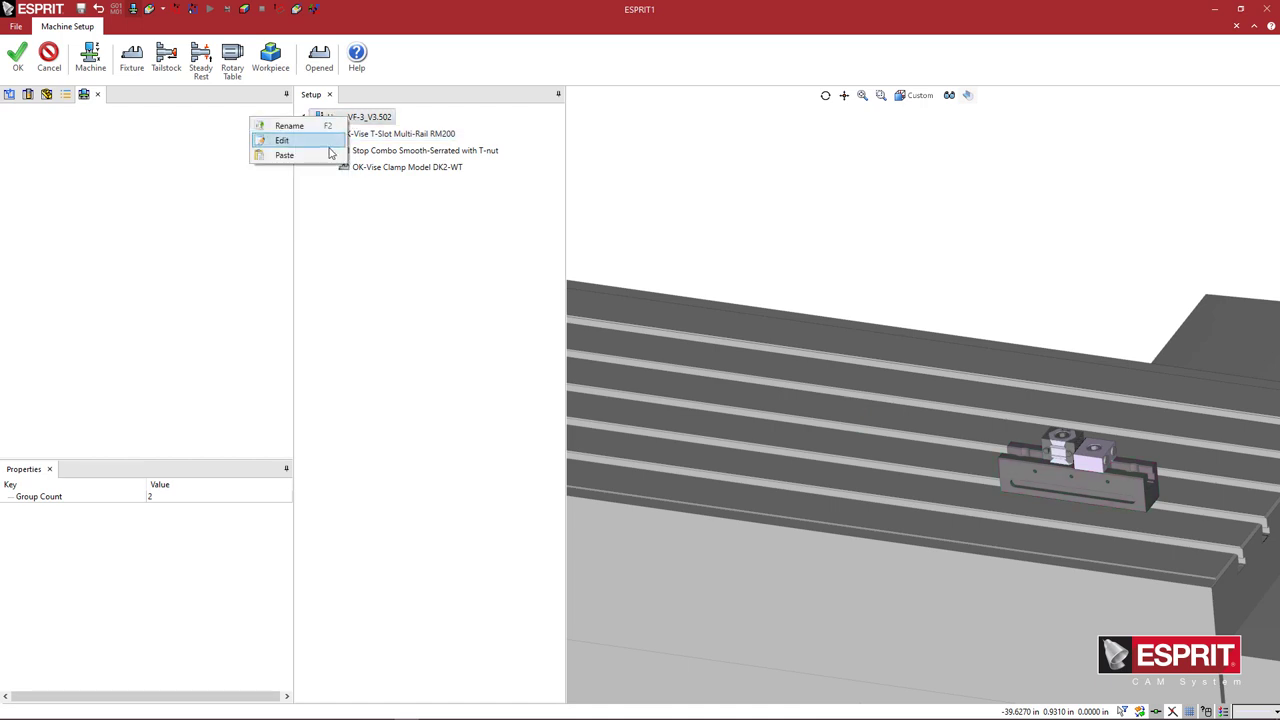
{"action": "left_click", "coordinate": [336, 157]}
Set the copied rail's Y translation to 3.15 and accept its placement
{"action": "double_click", "coordinate": [378, 186]}
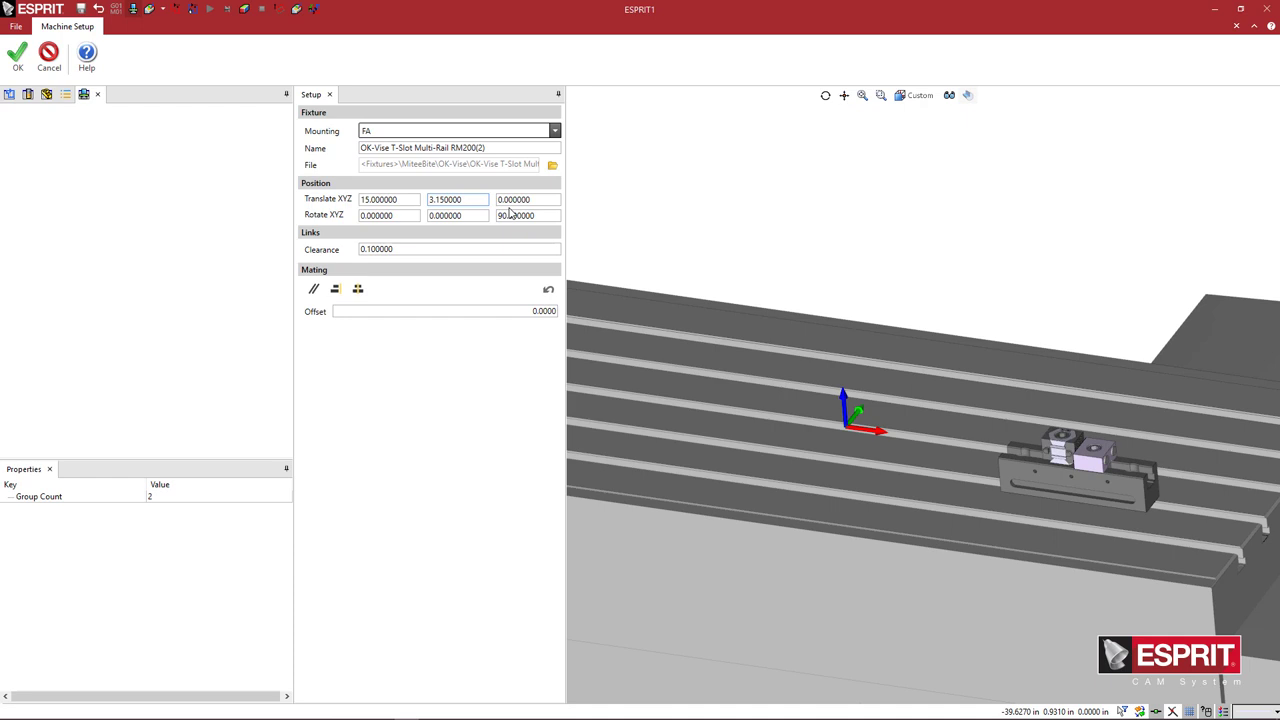
{"action": "key", "text": "Return"}
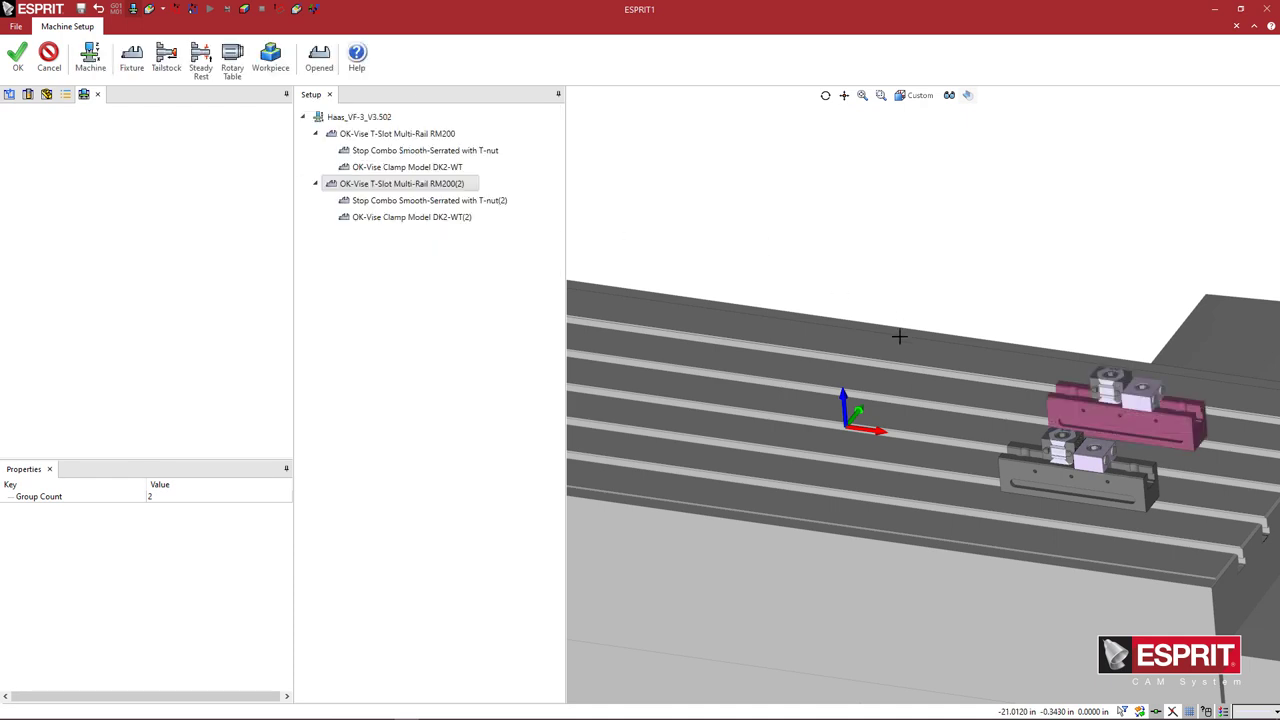
{"action": "scroll", "coordinate": [903, 349], "scroll_direction": "down", "scroll_amount": 2}
{"action": "mouse_move", "coordinate": [903, 349]}
{"action": "middle_mouse_down"}
{"action": "mouse_move", "coordinate": [876, 351]}
{"action": "mouse_move", "coordinate": [908, 346]}
{"action": "mouse_move", "coordinate": [914, 360]}
{"action": "middle_mouse_up"}
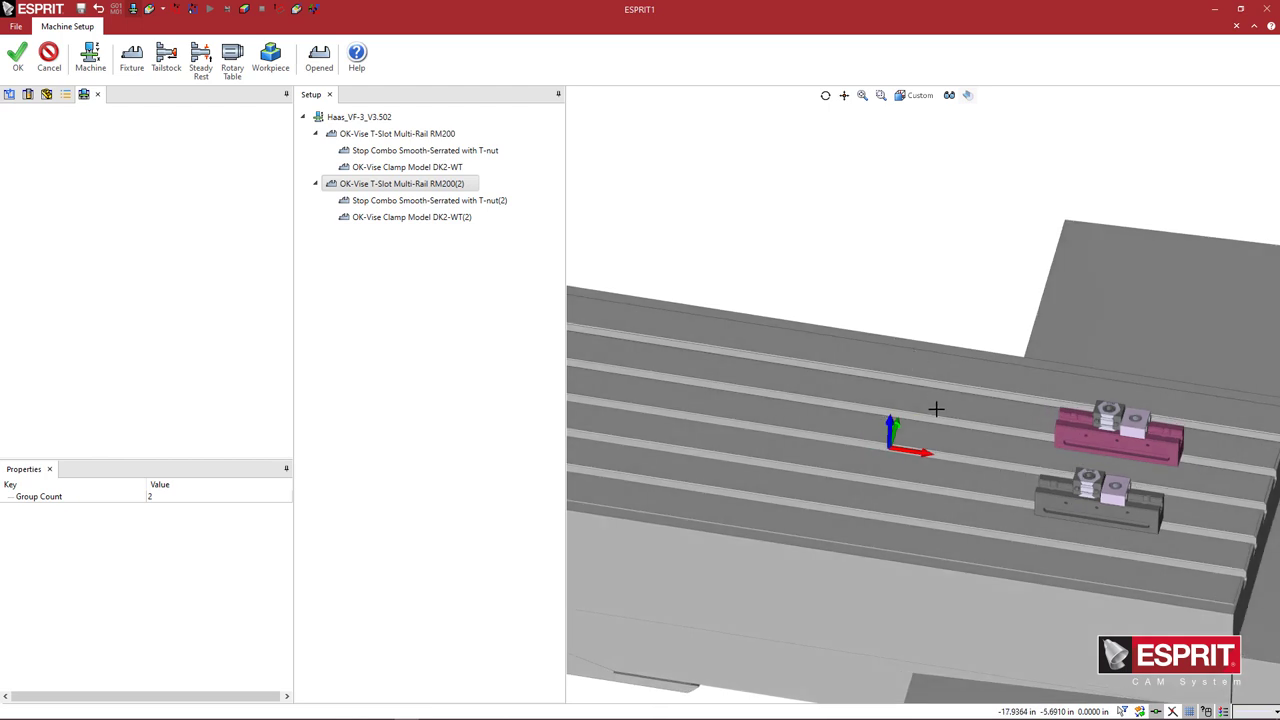
{"action": "middle_click_drag", "start_coordinate": [957, 437], "coordinate": [892, 406]}
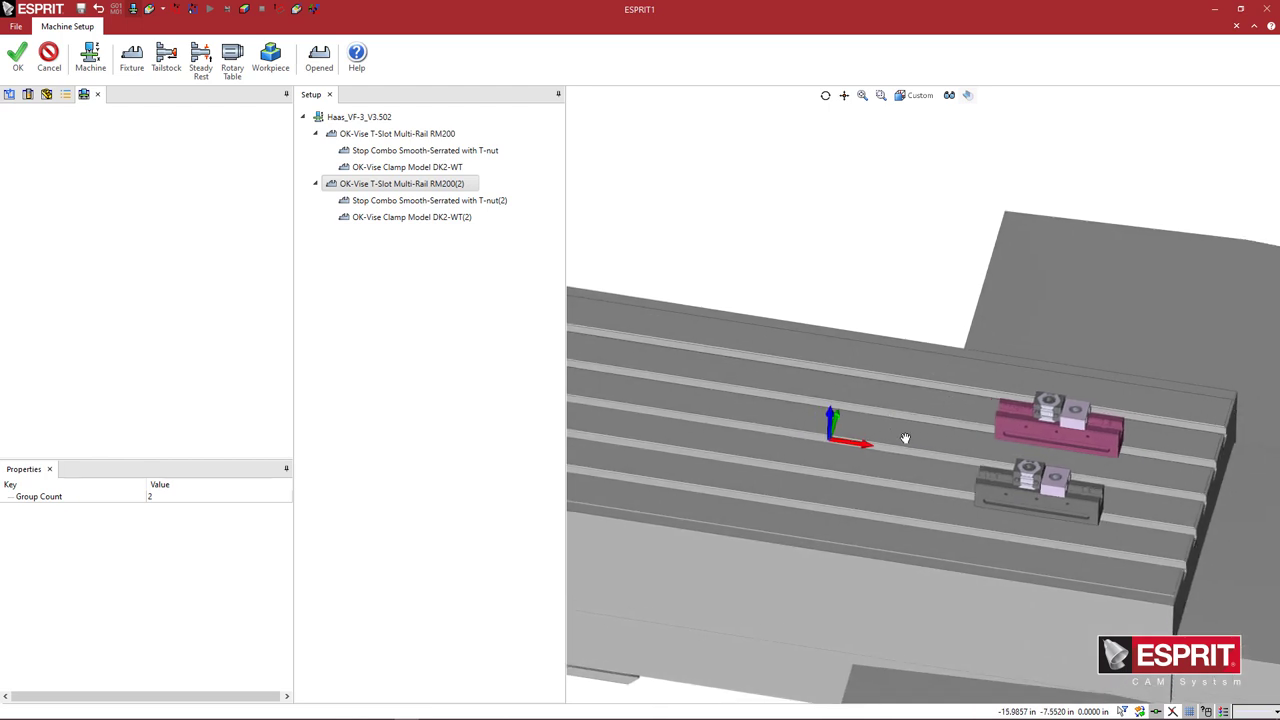
{"action": "middle_click_drag", "start_coordinate": [905, 438], "coordinate": [910, 454]}
{"action": "middle_click_drag", "start_coordinate": [920, 352], "coordinate": [956, 365]}
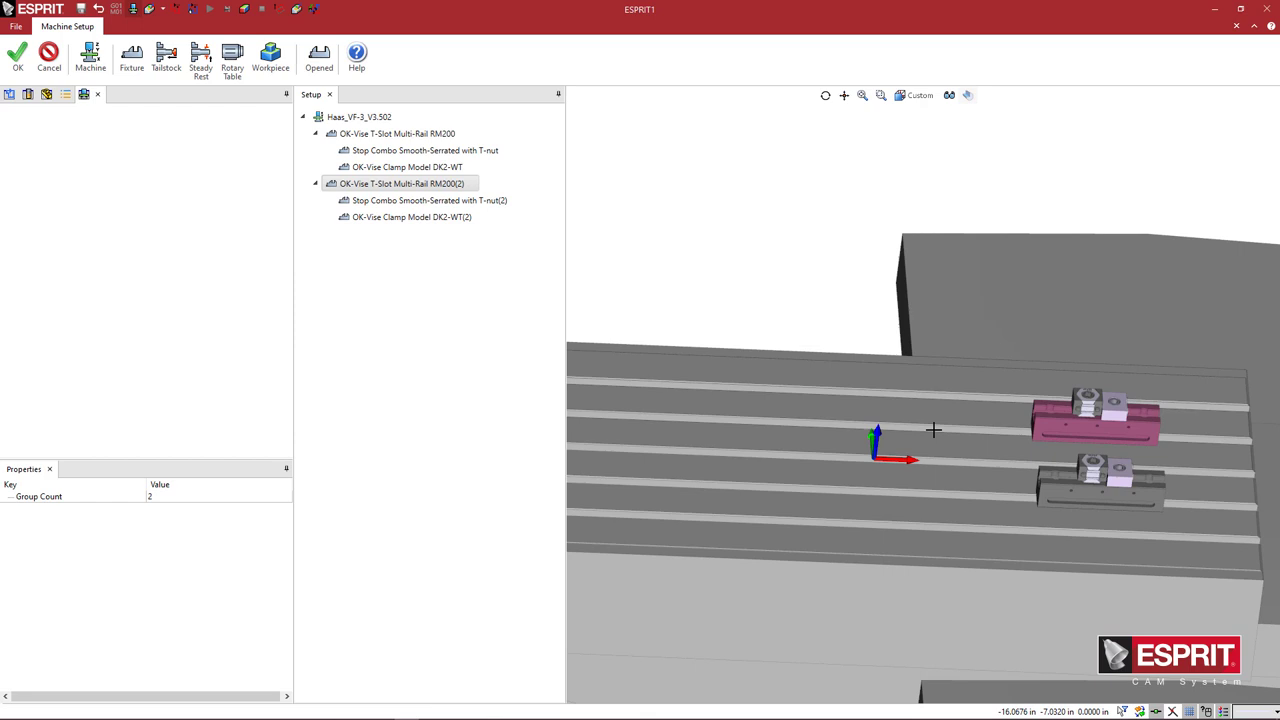
Add Workpiece1 to the first RM200 rail at mounting WA_1, rotated 90 degrees about Z
{"action": "left_click", "coordinate": [447, 137]}
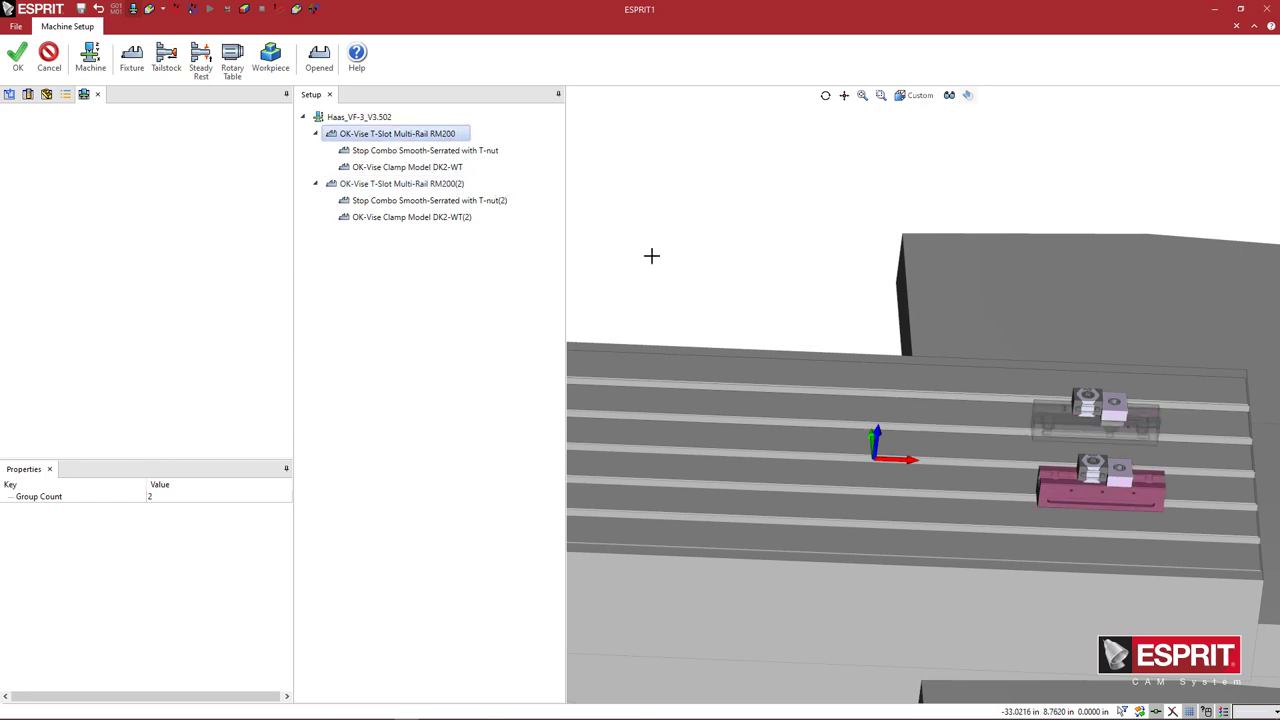
{"action": "left_click", "coordinate": [272, 60]}
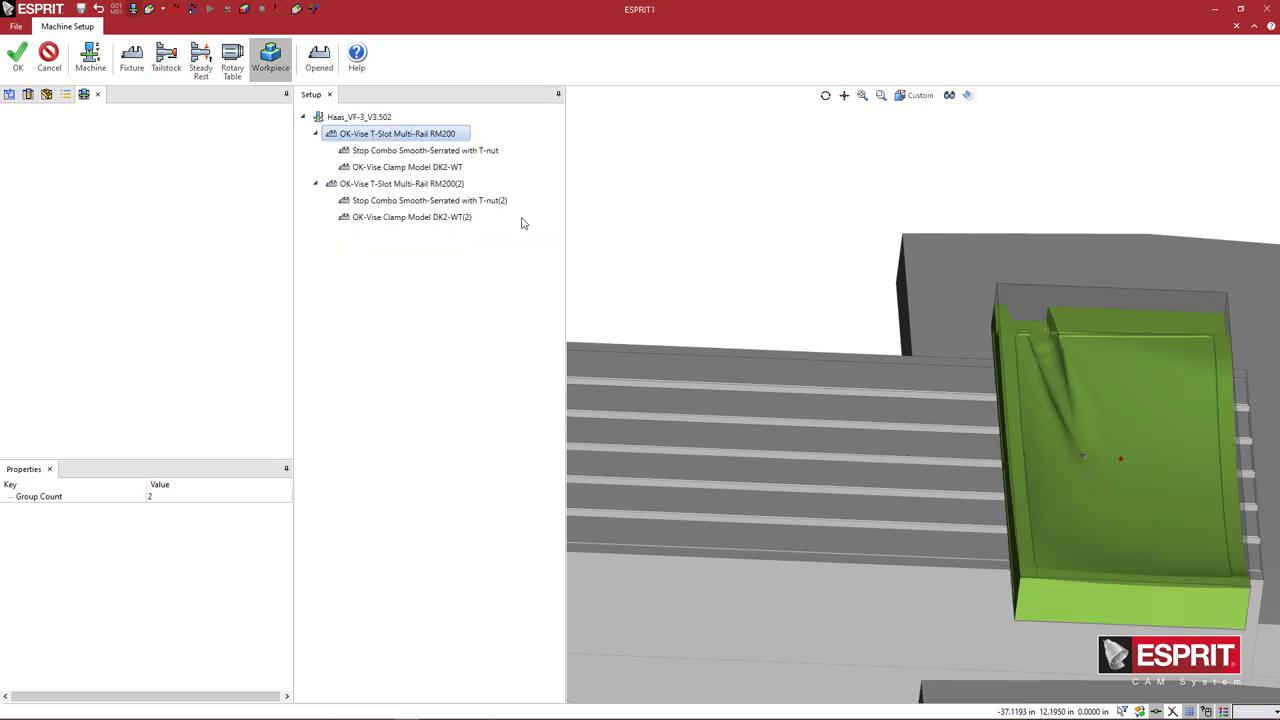
{"action": "double_click", "coordinate": [534, 211]}
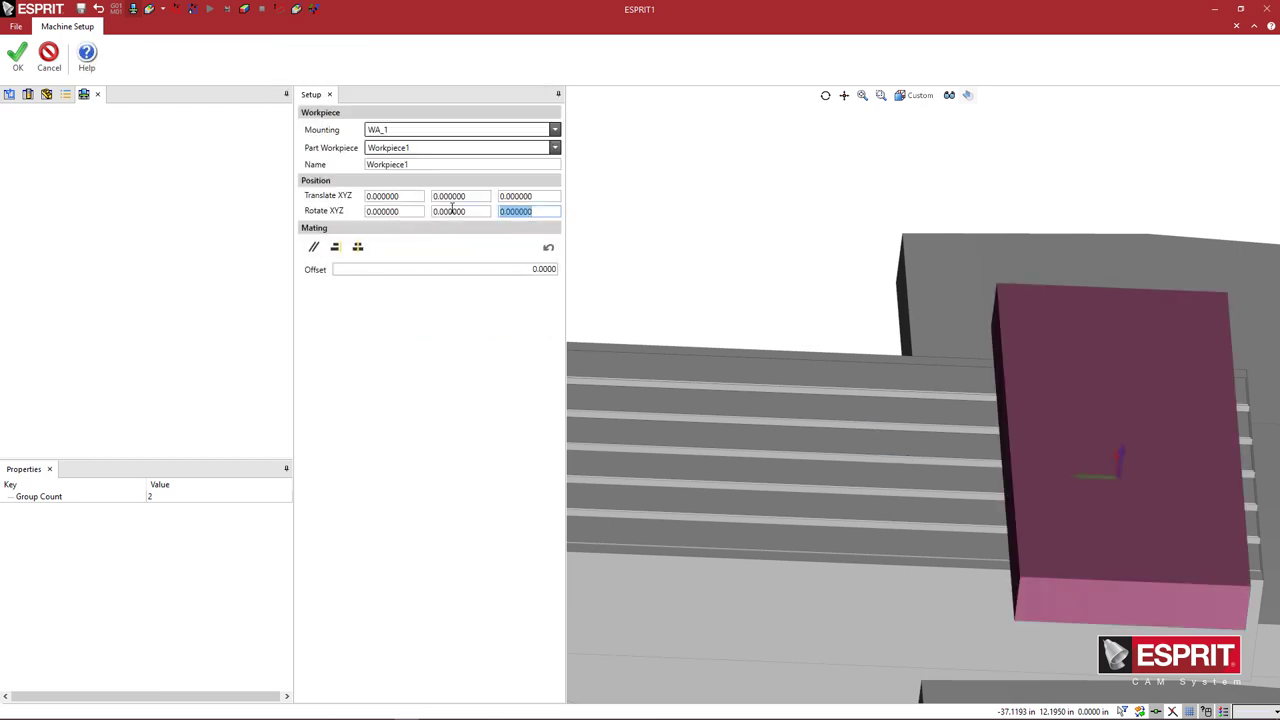
{"action": "type", "text": "90"}
{"action": "key", "text": "Return"}
{"action": "scroll", "coordinate": [690, 255], "scroll_direction": "down", "scroll_amount": 3}
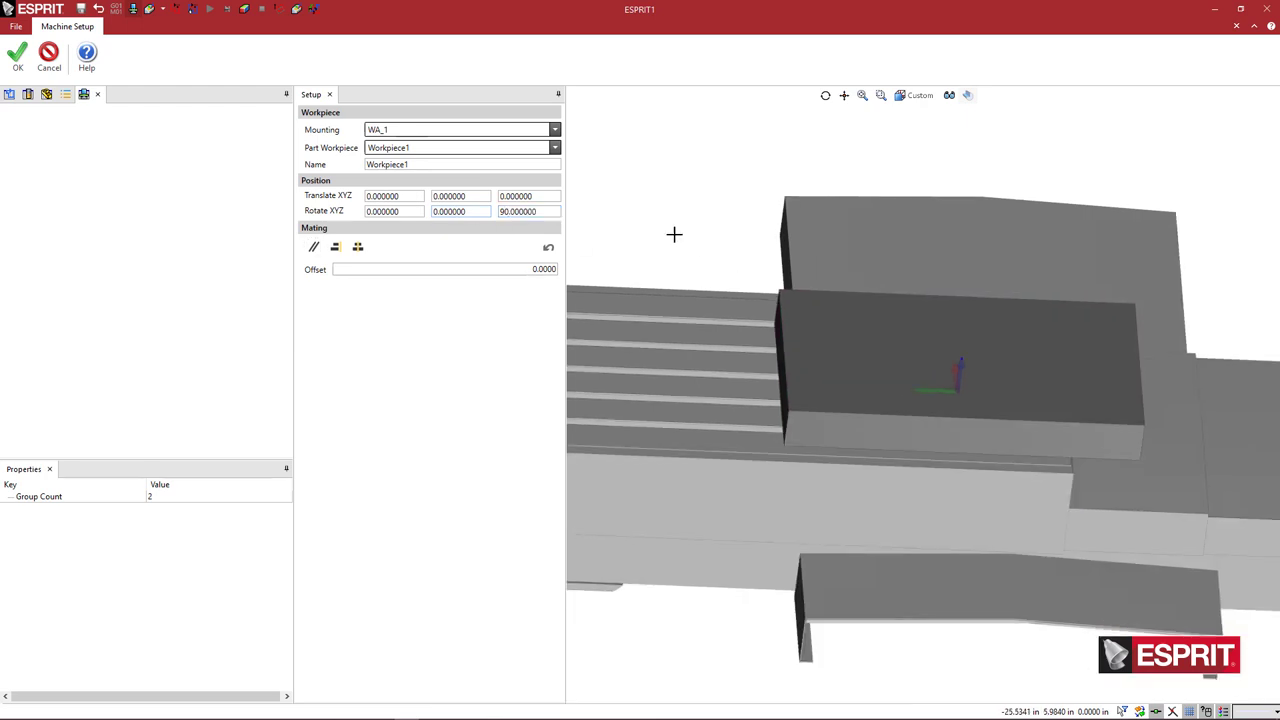
Raise the workpiece above the fixtures with a Z translation of 5
{"action": "double_click", "coordinate": [550, 200]}
{"action": "type", "text": "5"}
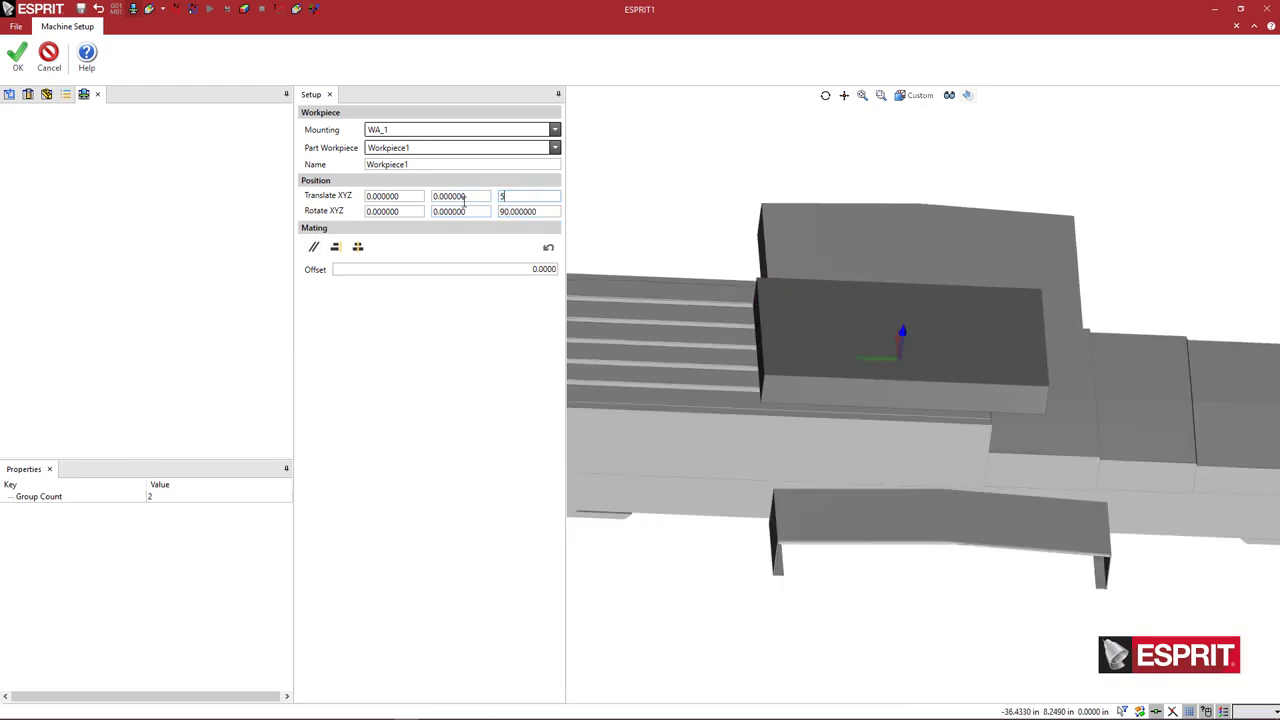
{"action": "key", "text": "Tab"}
Mate the workpiece's end face to a serrated gripping face of the rail-mounted fixtures
{"action": "middle_click_drag", "start_coordinate": [895, 330], "coordinate": [920, 305]}
{"action": "scroll", "coordinate": [849, 337], "scroll_direction": "up", "scroll_amount": 10}
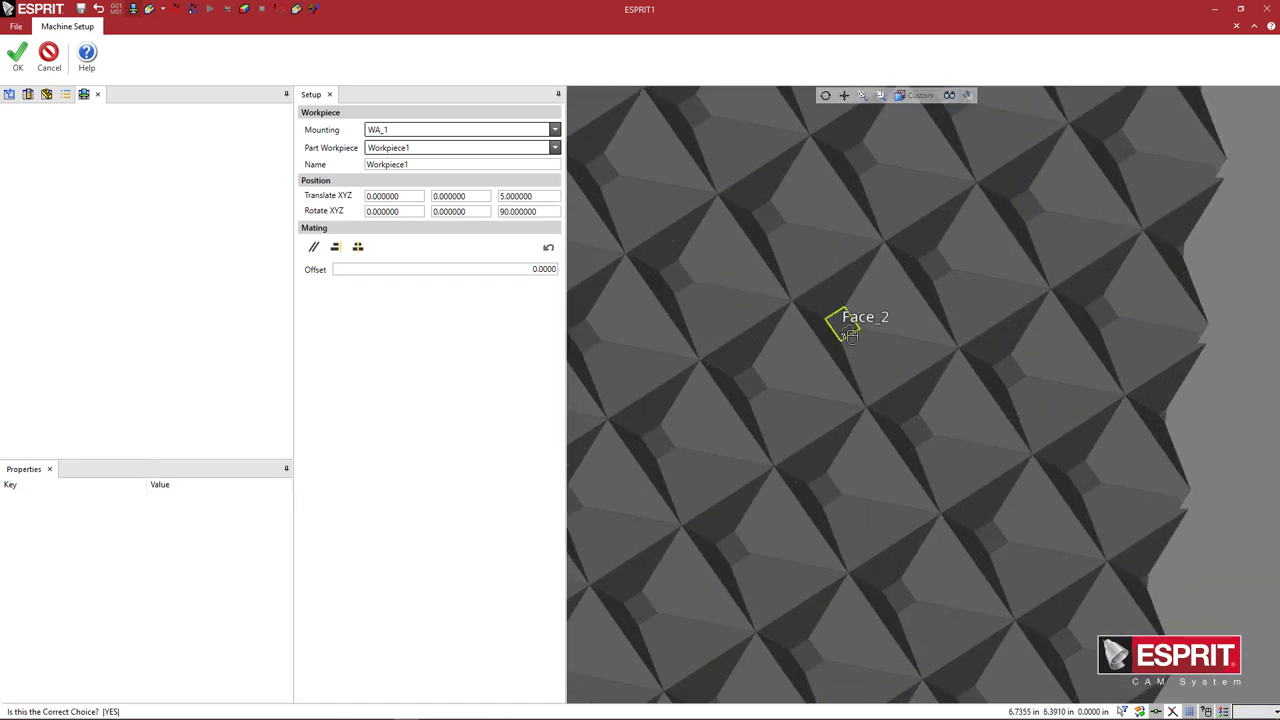
{"action": "left_click", "coordinate": [849, 337]}
{"action": "scroll", "coordinate": [903, 323], "scroll_direction": "down", "scroll_amount": 8}
{"action": "scroll", "coordinate": [937, 336], "scroll_direction": "down", "scroll_amount": 8}
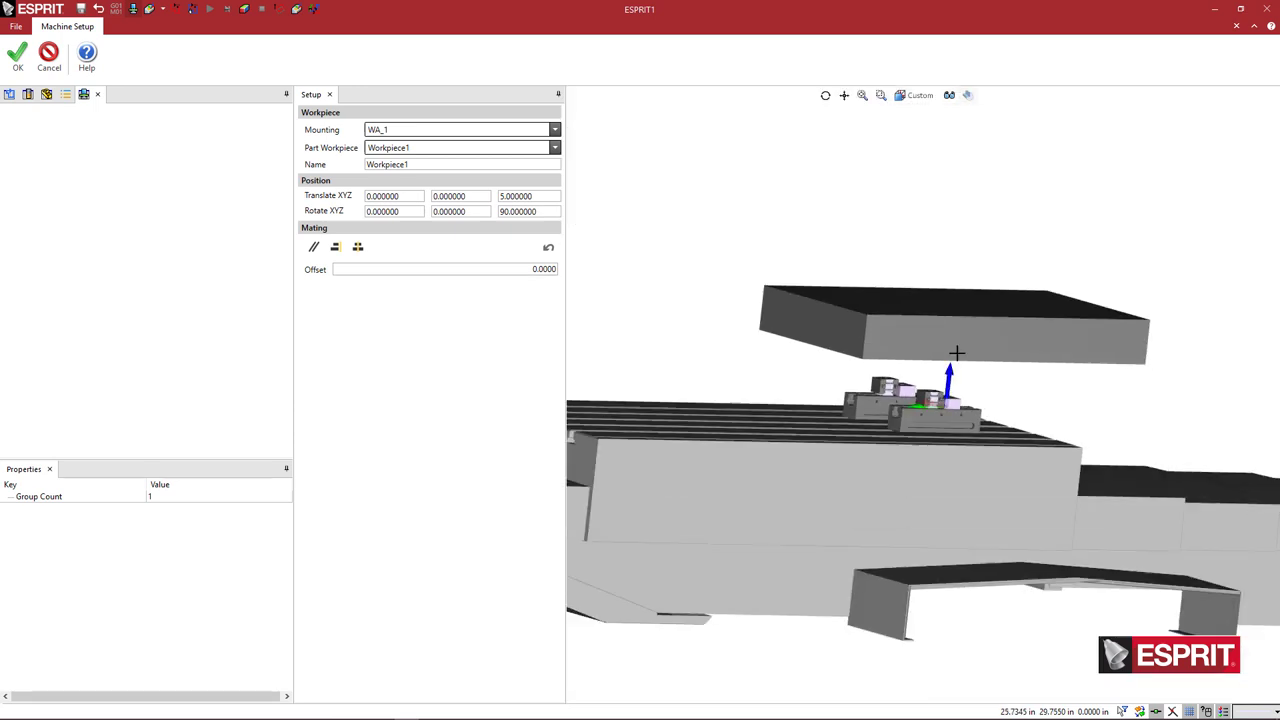
{"action": "middle_click_drag", "start_coordinate": [921, 362], "coordinate": [1071, 354]}
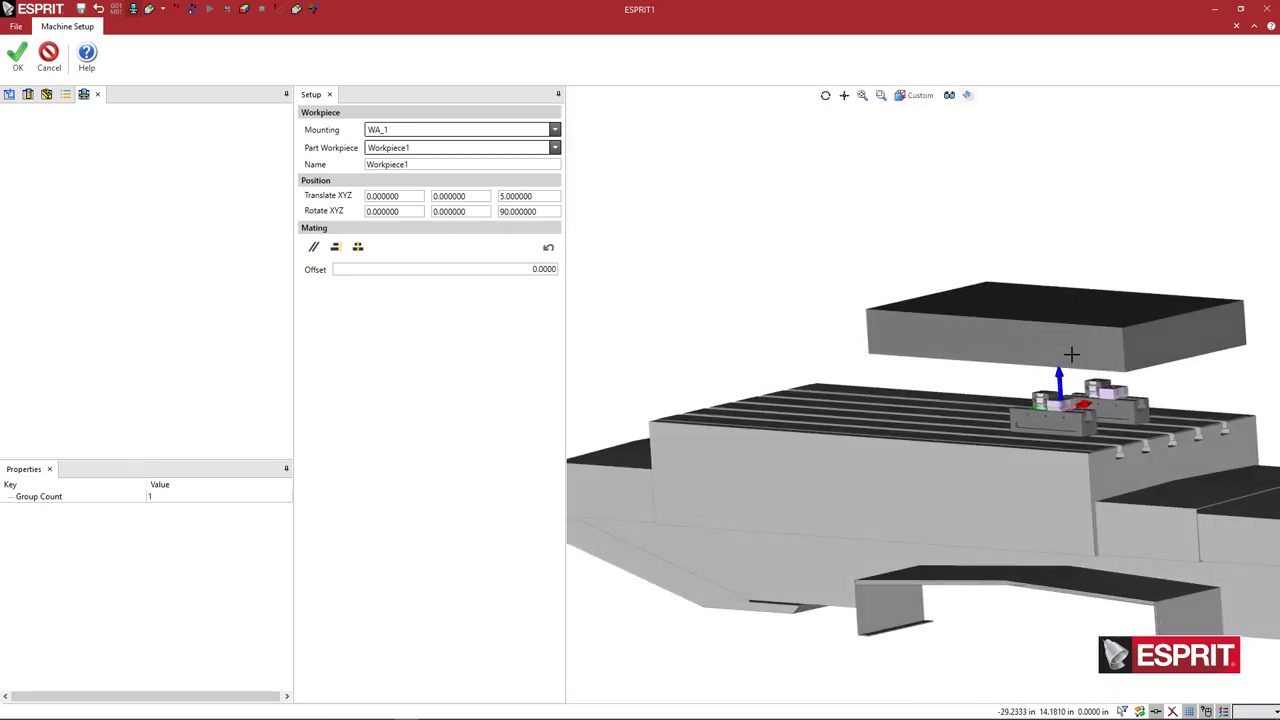
{"action": "left_click", "coordinate": [1140, 342]}
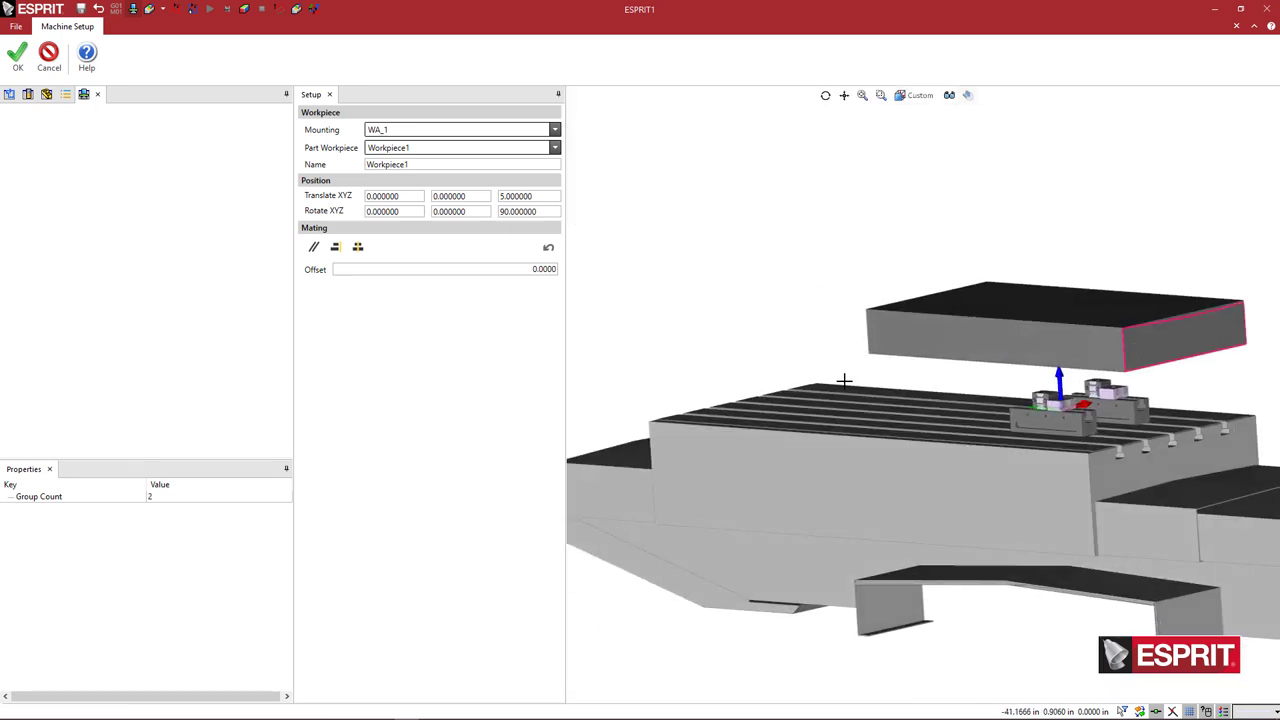
{"action": "left_click", "coordinate": [335, 247]}
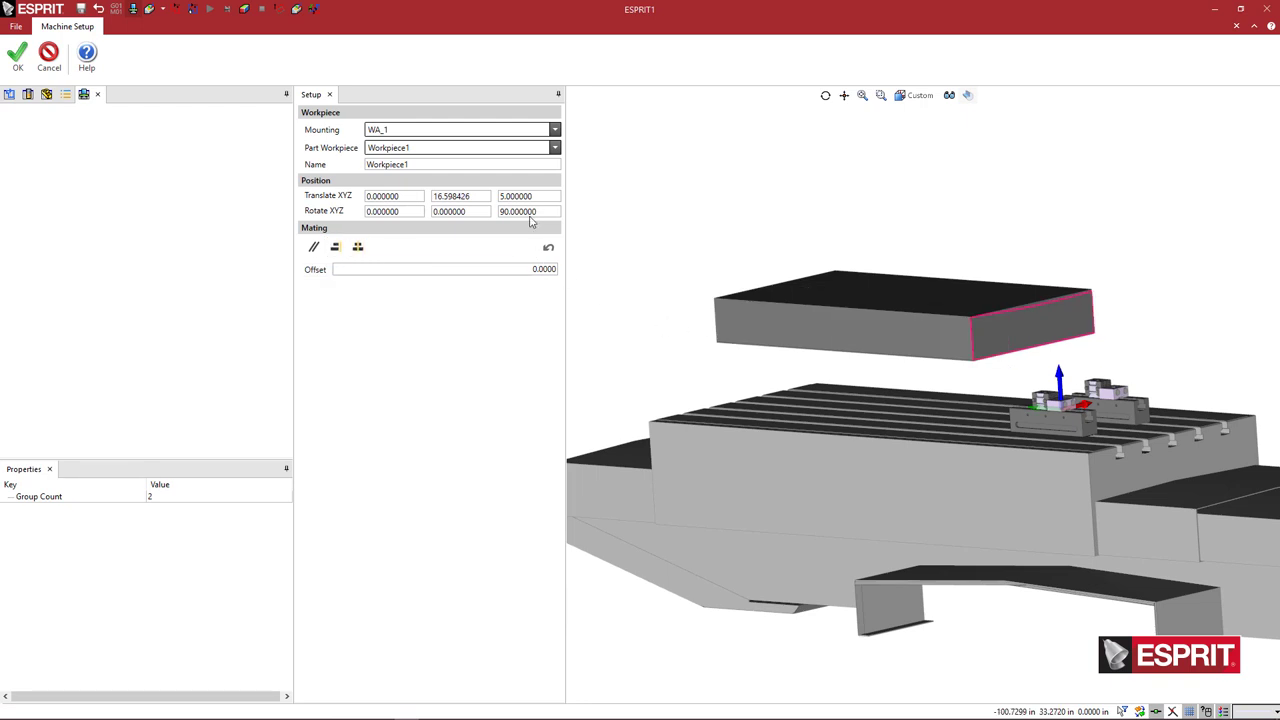
Lower the workpiece by setting its Z translation to 0
{"action": "double_click", "coordinate": [510, 197]}
{"action": "type", "text": "0"}
{"action": "key", "text": "Tab"}
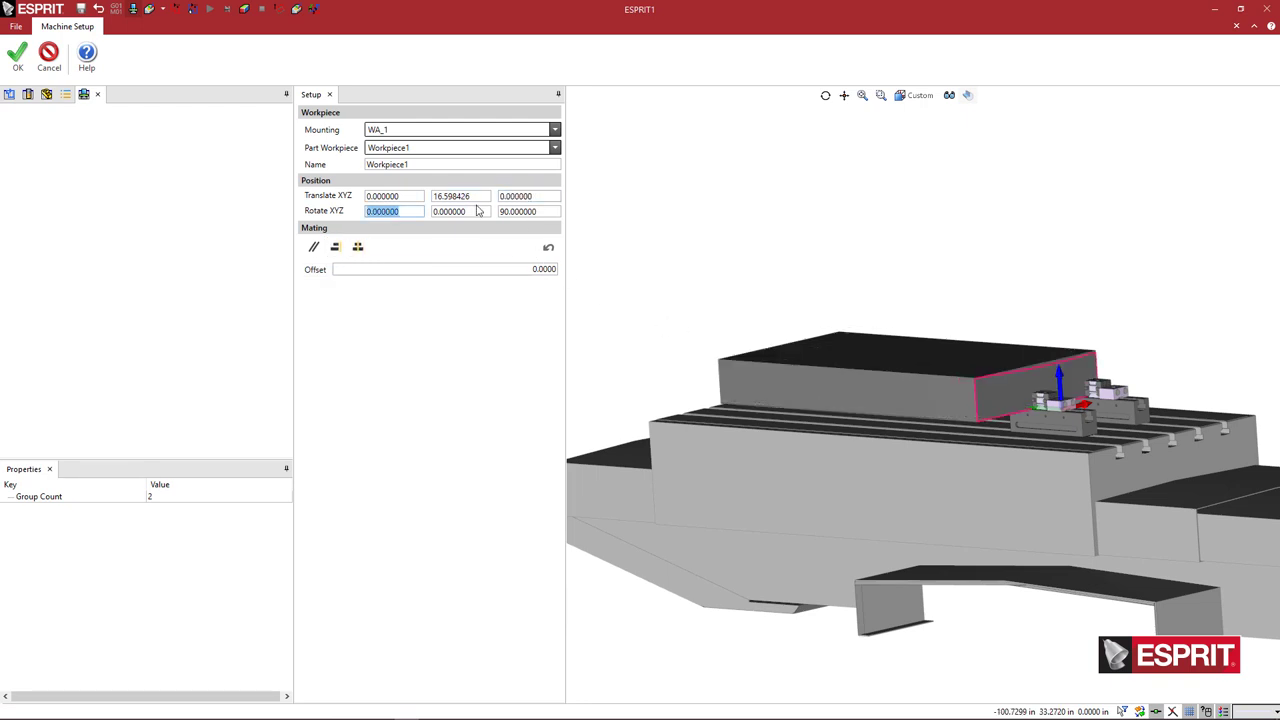
Try an X translation of 2 for the workpiece
{"action": "middle_click_drag", "start_coordinate": [940, 345], "coordinate": [970, 389]}
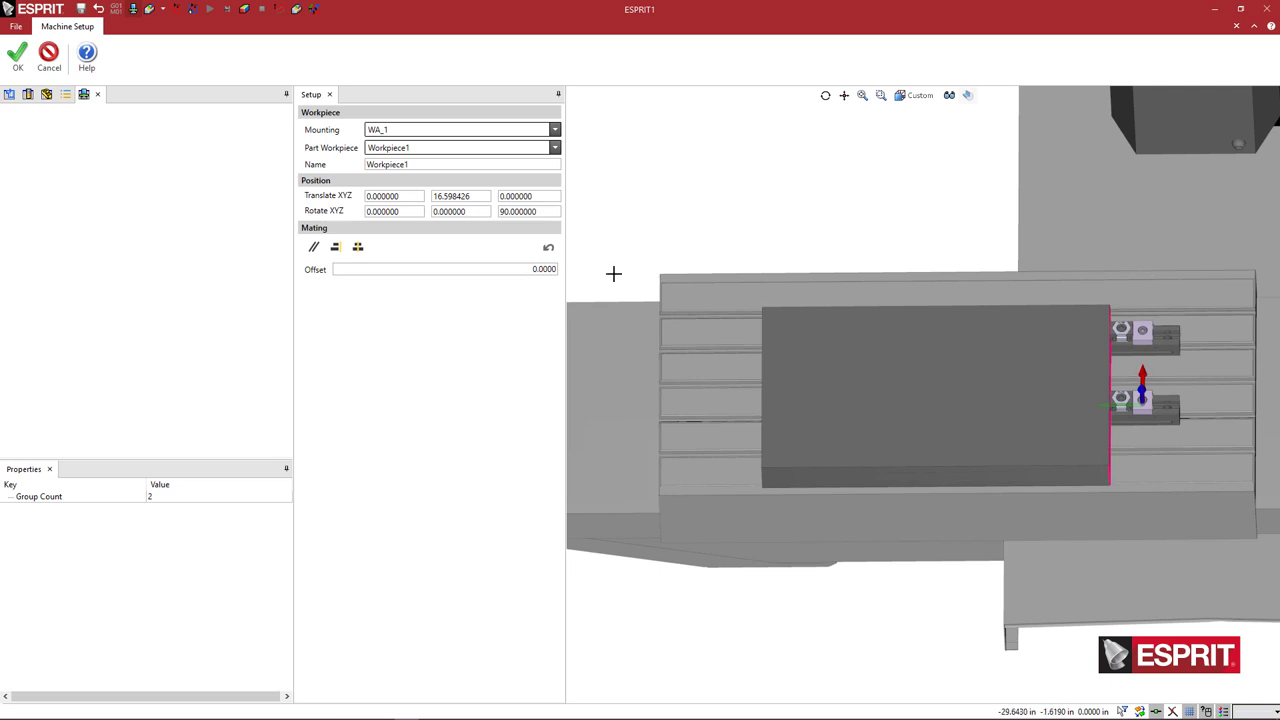
{"action": "left_click", "coordinate": [412, 196]}
{"action": "type", "text": "2"}
{"action": "key", "text": "Tab"}
{"action": "middle_click_drag", "start_coordinate": [1090, 444], "coordinate": [1080, 455]}
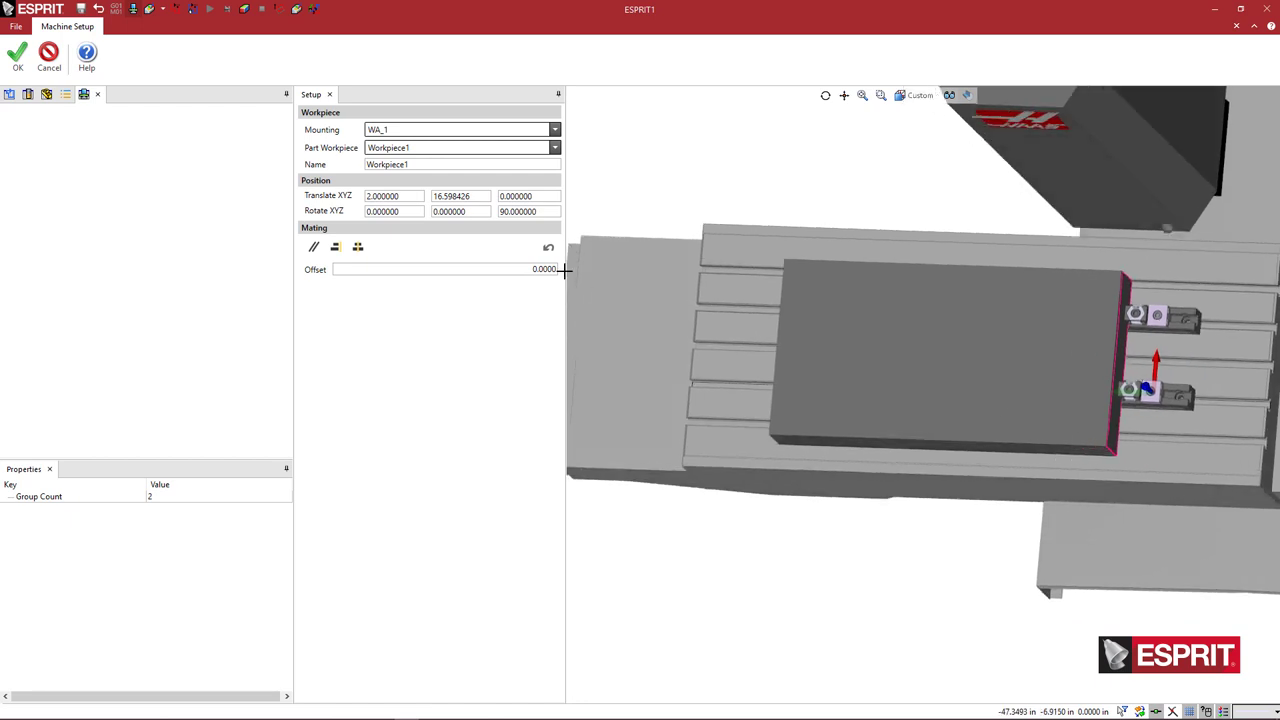
Set the workpiece's X translation to 2.5 and accept its placement
{"action": "left_click", "coordinate": [401, 195]}
{"action": "type", "text": "2.5"}
{"action": "key", "text": "Tab"}
{"action": "middle_click_drag", "start_coordinate": [908, 391], "coordinate": [878, 389]}
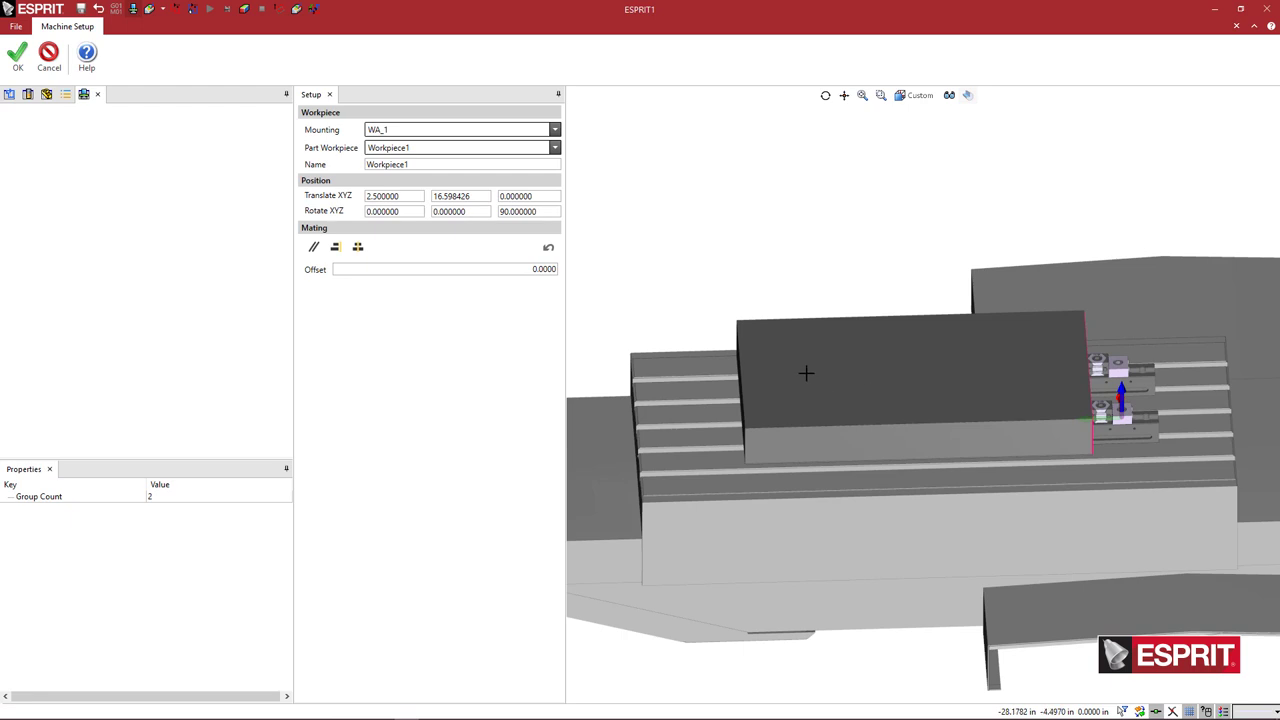
{"action": "left_click", "coordinate": [18, 62]}
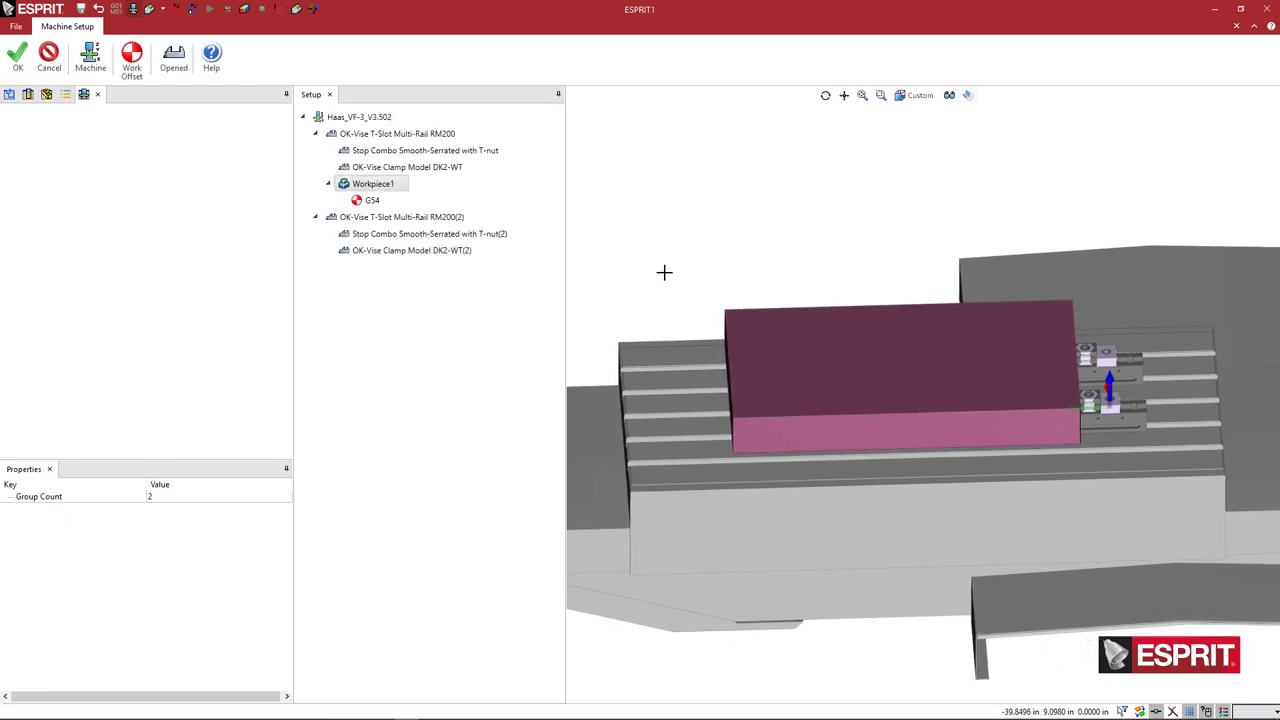
Copy the OK-Vise T-Slot Multi-Rail RM200(2) assembly with its stop and clamp and paste it onto the Haas_VF-3_V3.502 machine
{"action": "left_click", "coordinate": [436, 221]}
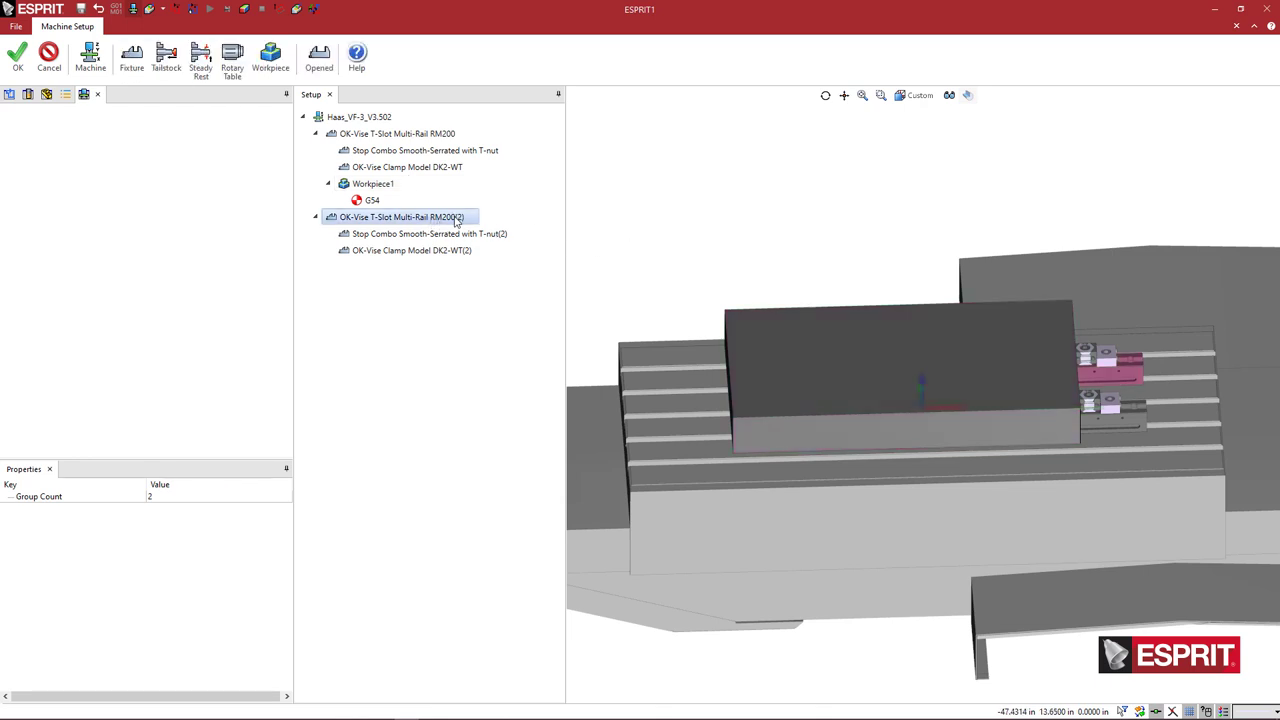
{"action": "right_click", "coordinate": [456, 221]}
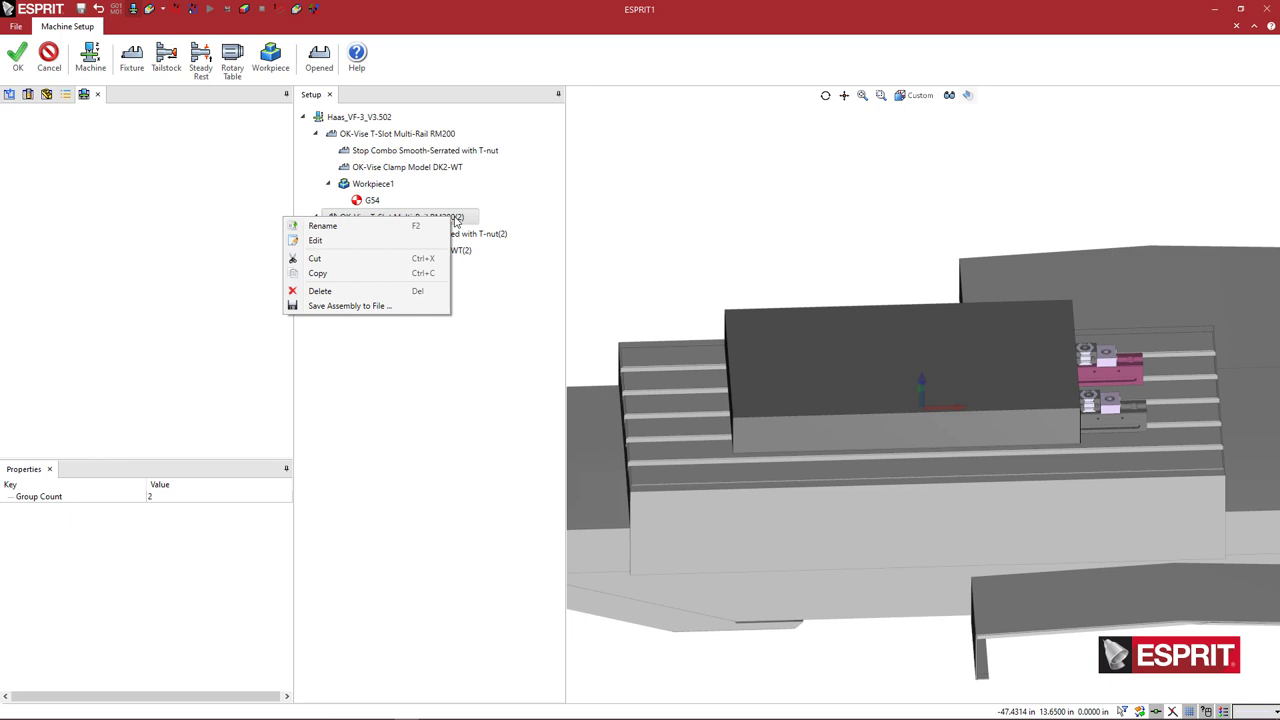
{"action": "left_click", "coordinate": [422, 272]}
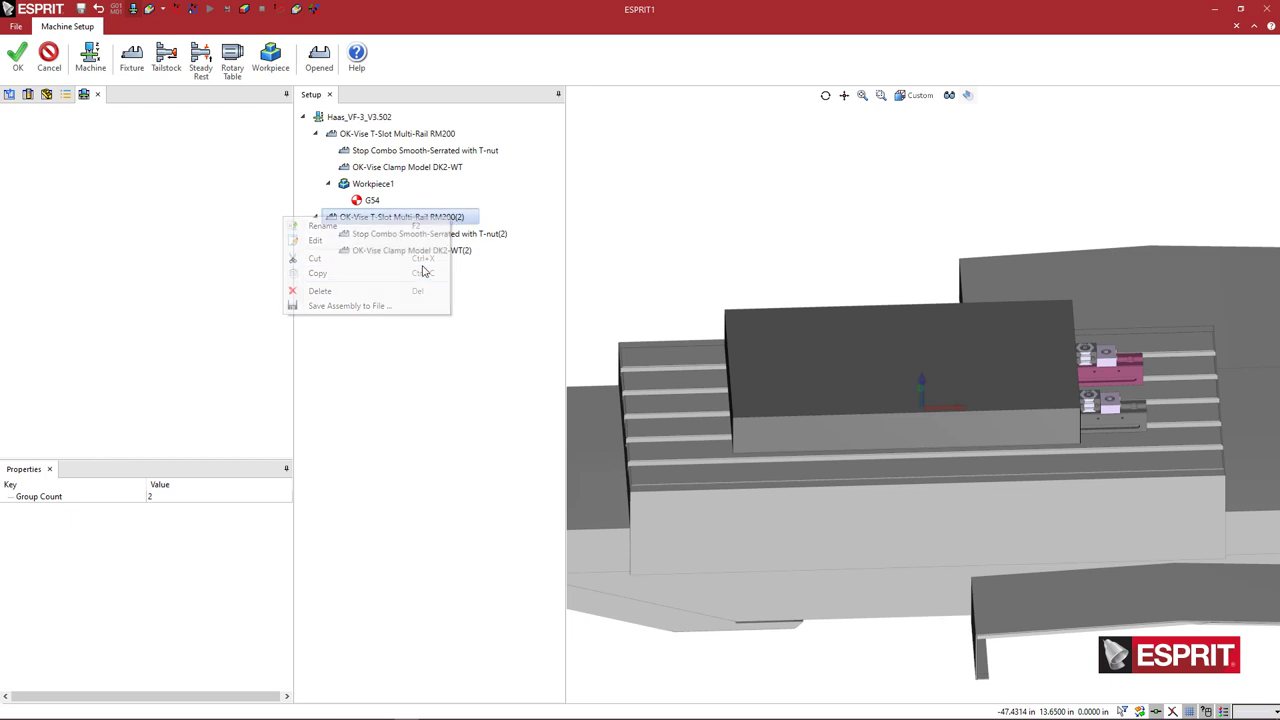
{"action": "right_click", "coordinate": [380, 122]}
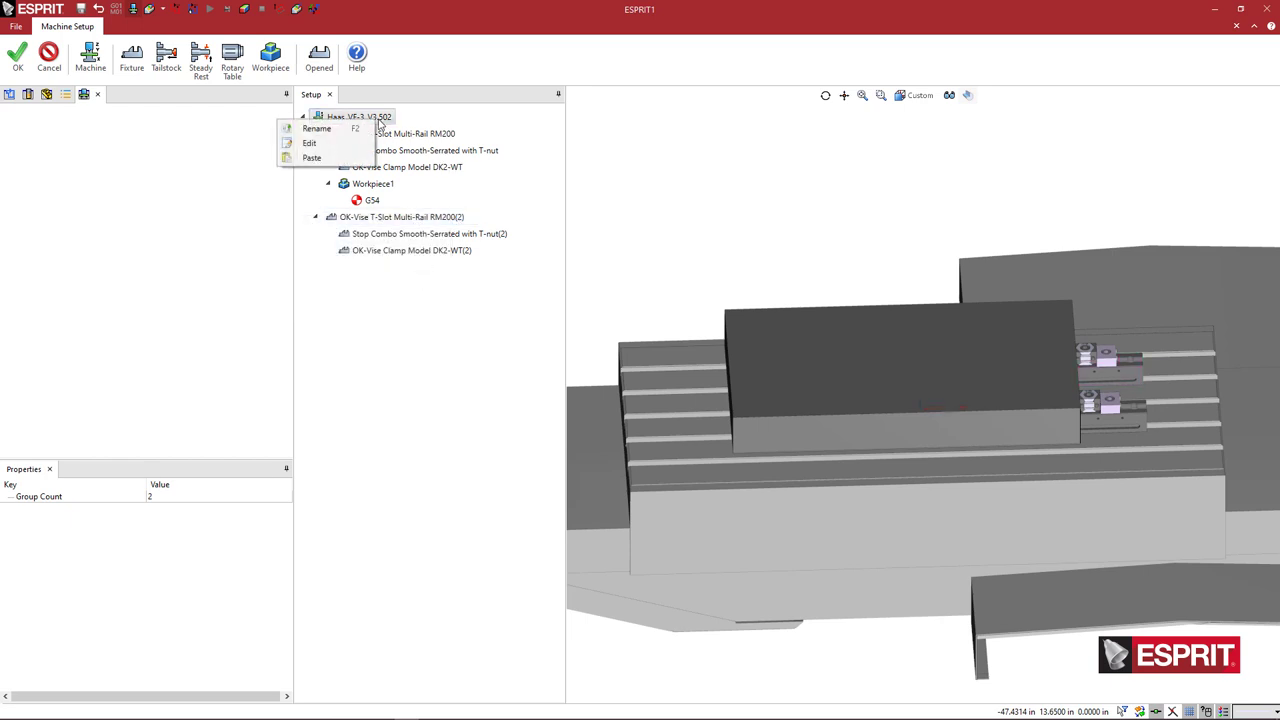
{"action": "left_click", "coordinate": [314, 157]}
Edit the pasted rail RM200(3) and set its Z rotation to 270 degrees
{"action": "left_click", "coordinate": [398, 270]}
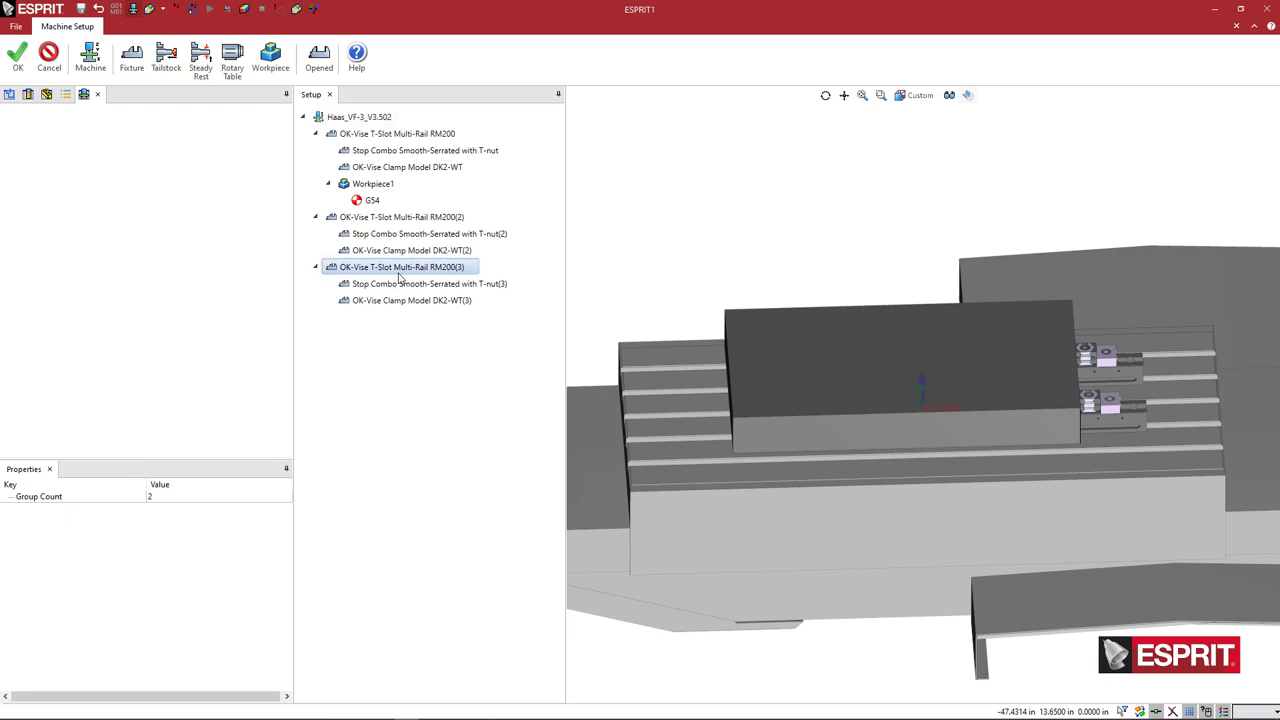
{"action": "double_click", "coordinate": [407, 268]}
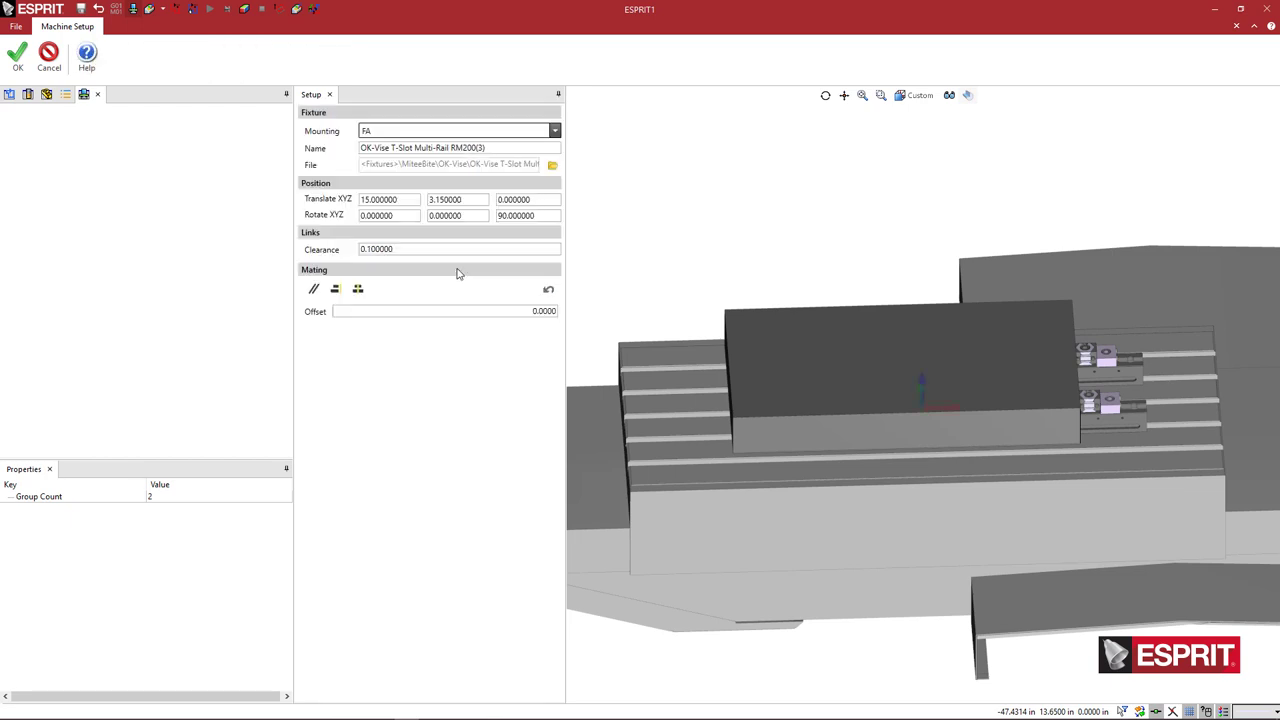
{"action": "left_click_drag", "start_coordinate": [549, 215], "coordinate": [469, 214]}
{"action": "type", "text": "270"}
{"action": "key", "text": "Tab"}
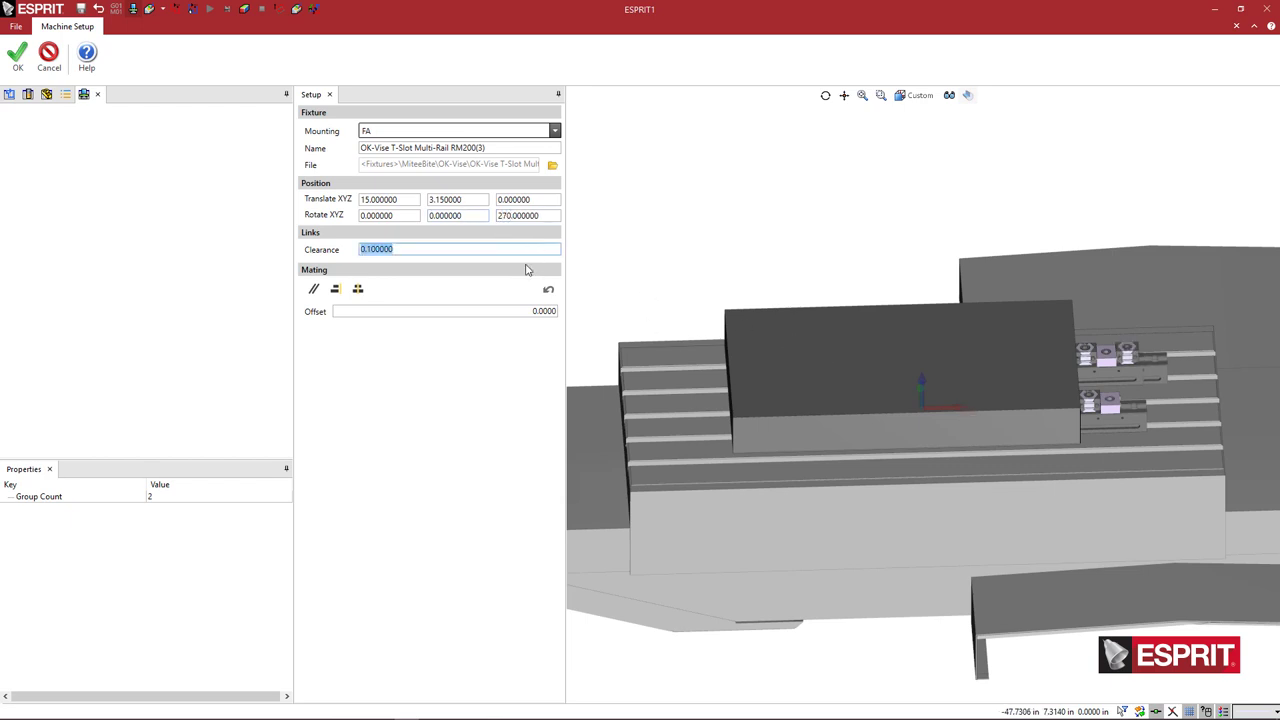
Try an X translation of -15 for the pasted rail
{"action": "left_click", "coordinate": [370, 199]}
{"action": "left_click", "coordinate": [400, 199]}
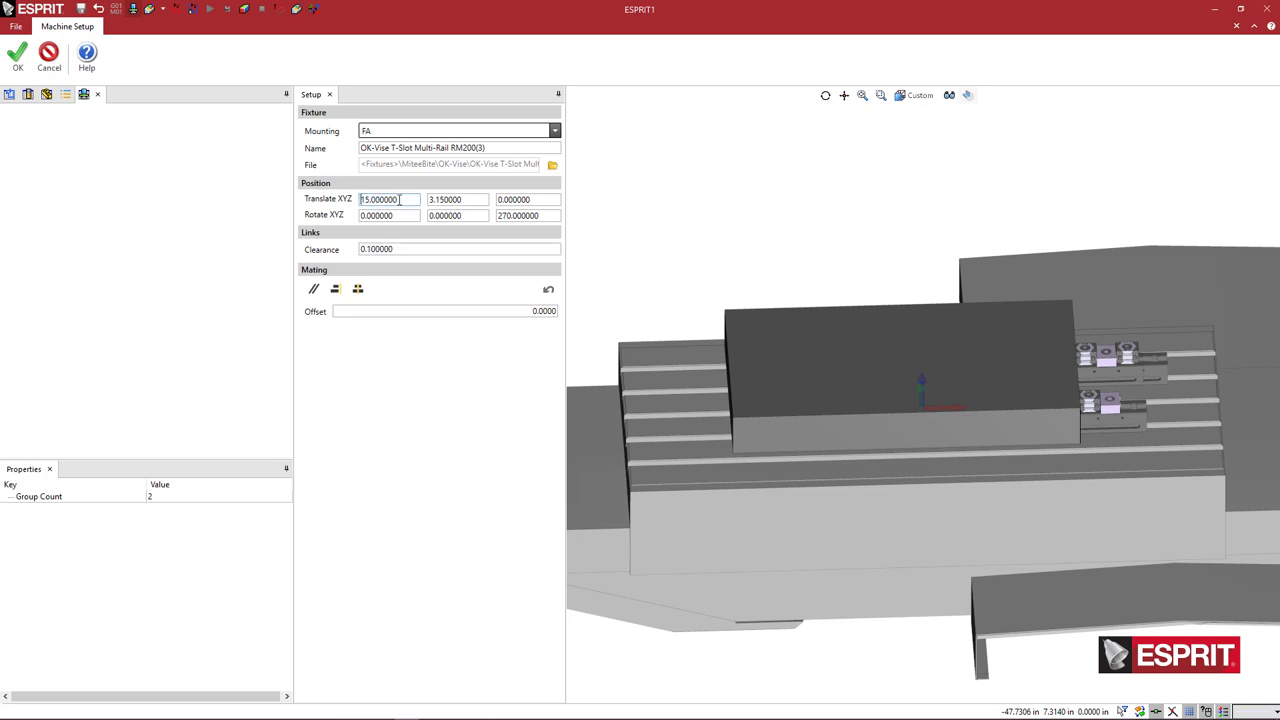
{"action": "key", "text": "Home"}
{"action": "type", "text": "-"}
{"action": "left_click", "coordinate": [430, 206]}
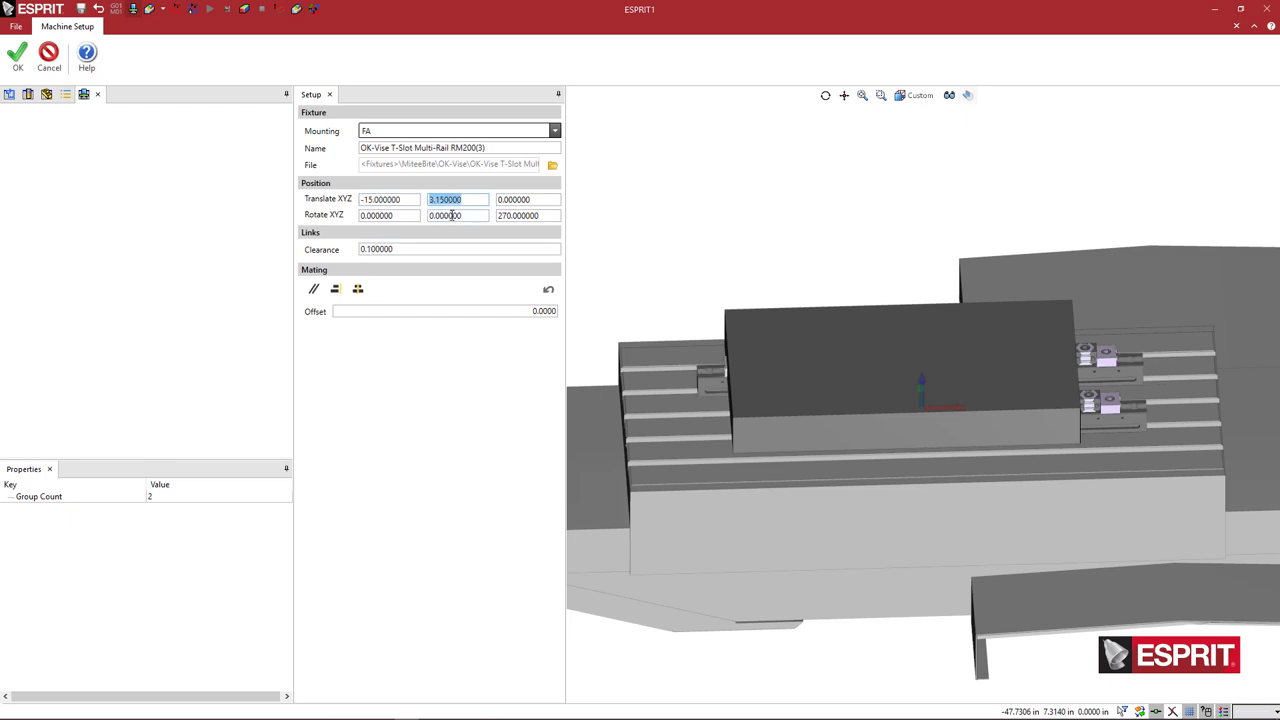
Set the X translation of rail RM200(3) to -20
{"action": "left_click", "coordinate": [400, 199]}
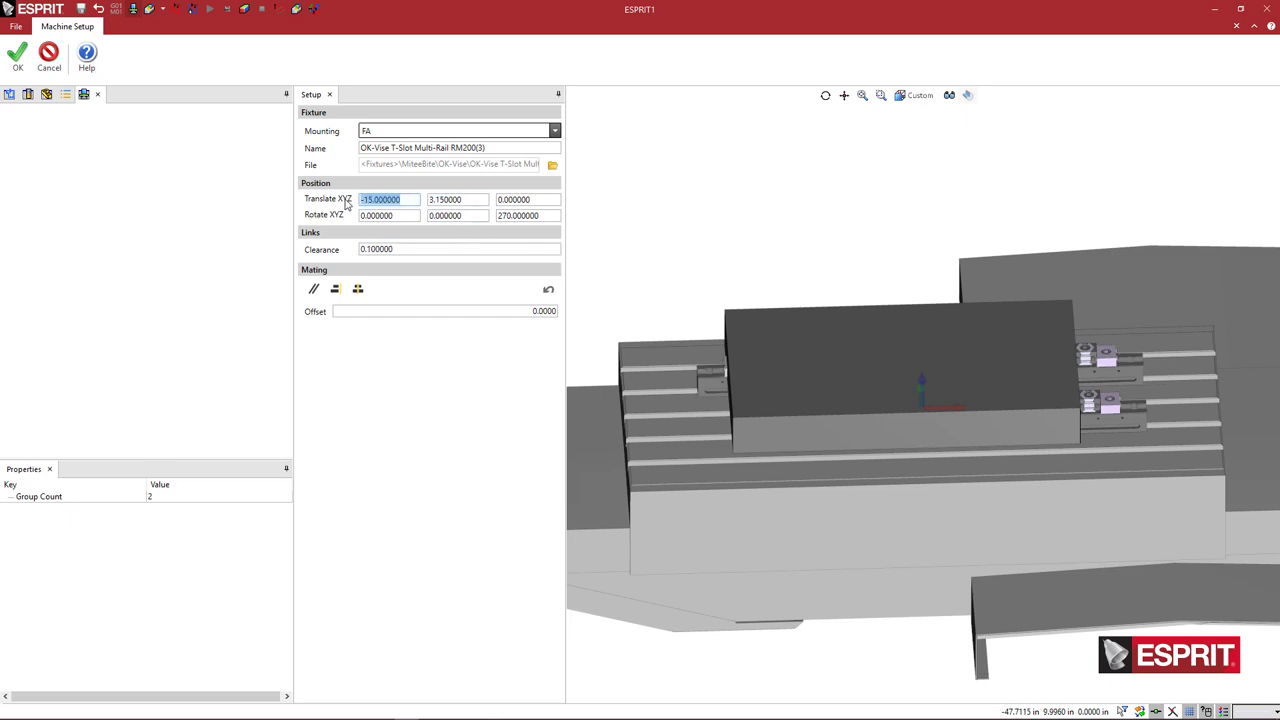
{"action": "type", "text": "-20"}
{"action": "key", "text": "Tab"}
Mate the serrated clamp face on rail RM200(3) to the workpiece's facing end with alignment mating and accept the fixture
{"action": "mouse_move", "coordinate": [700, 386]}
{"action": "middle_mouse_down"}
{"action": "mouse_move", "coordinate": [719, 368]}
{"action": "mouse_move", "coordinate": [709, 385]}
{"action": "middle_mouse_up"}
{"action": "left_click", "coordinate": [728, 365]}
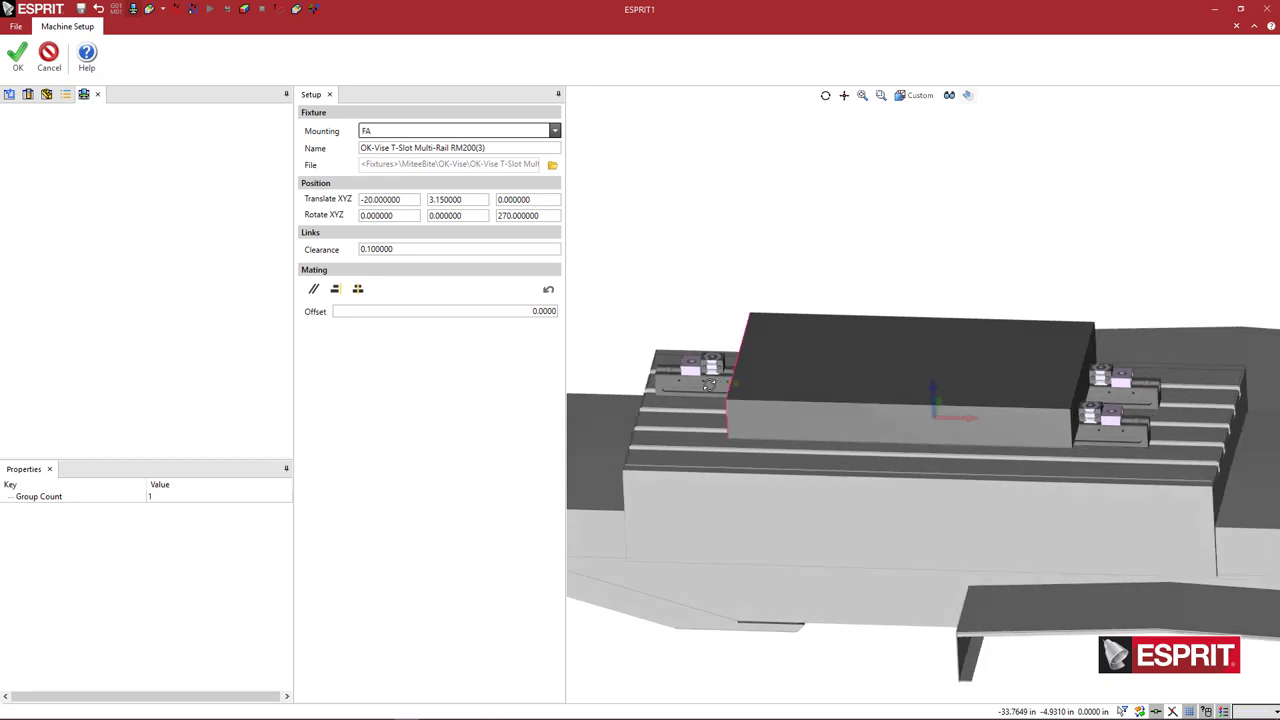
{"action": "scroll", "coordinate": [715, 370], "scroll_direction": "up", "scroll_amount": 10}
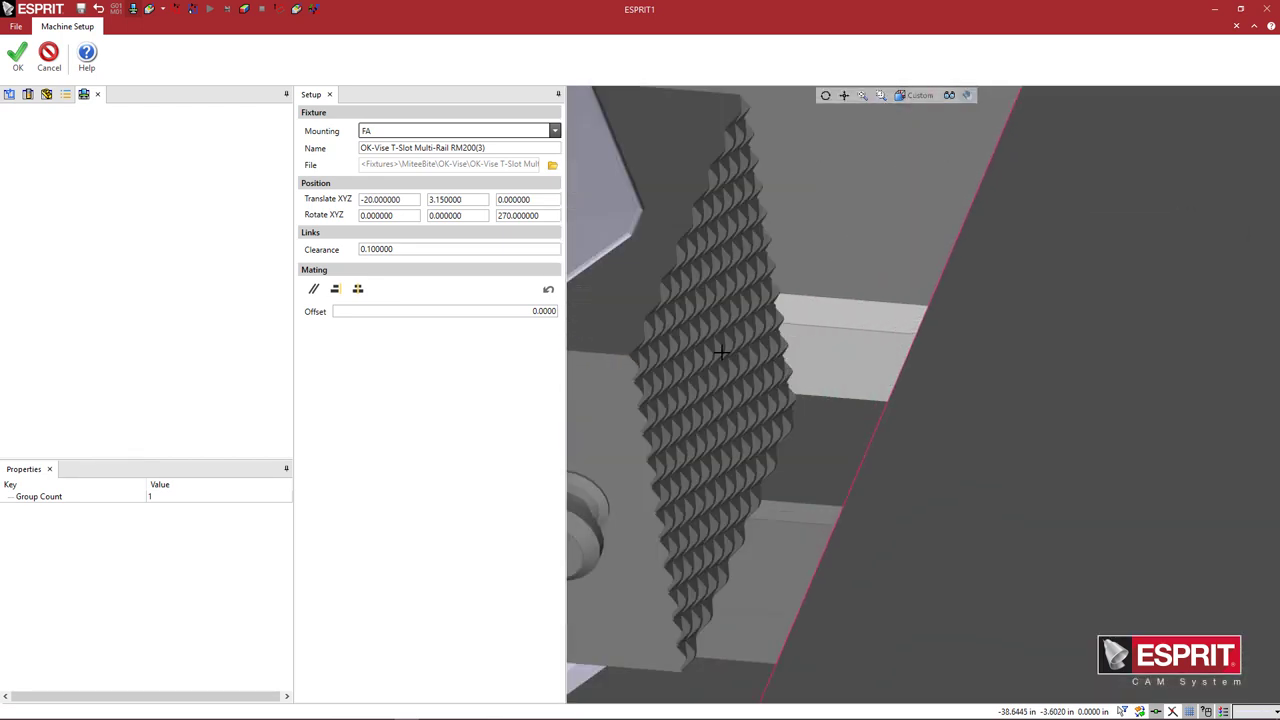
{"action": "scroll", "coordinate": [720, 352], "scroll_direction": "up", "scroll_amount": 10}
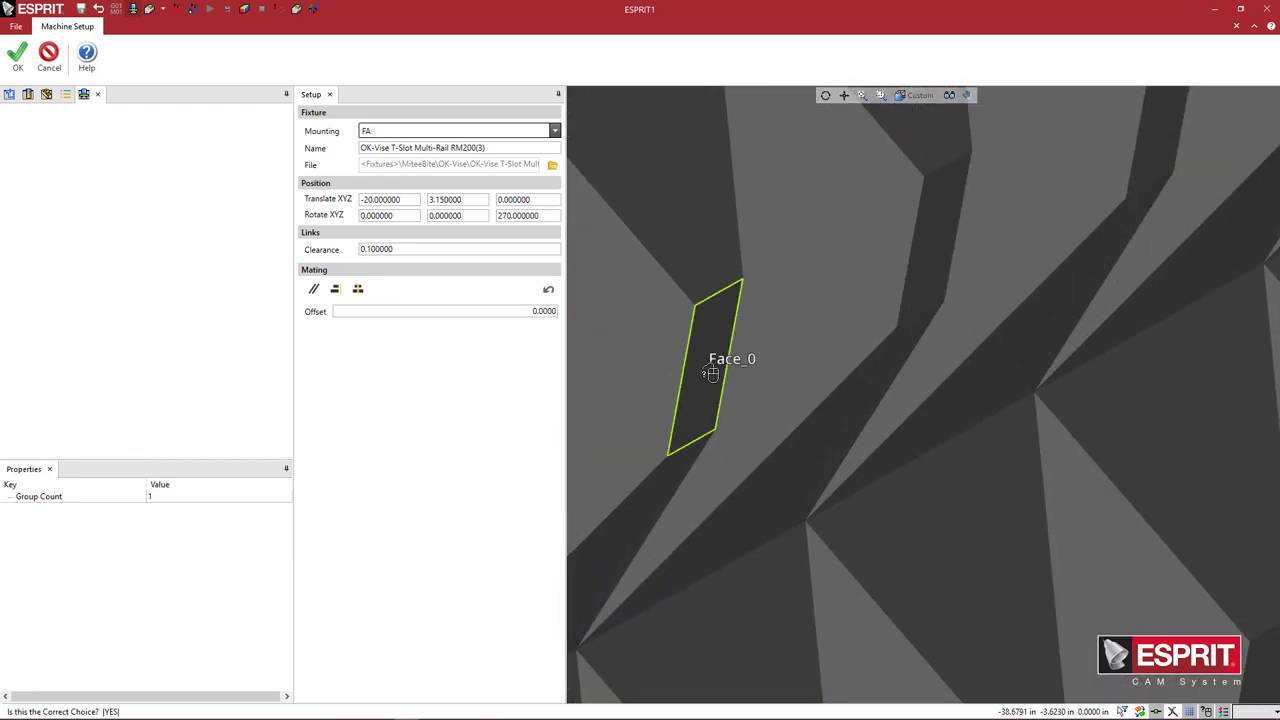
{"action": "left_click", "coordinate": [710, 373]}
{"action": "scroll", "coordinate": [712, 368], "scroll_direction": "down", "scroll_amount": 10}
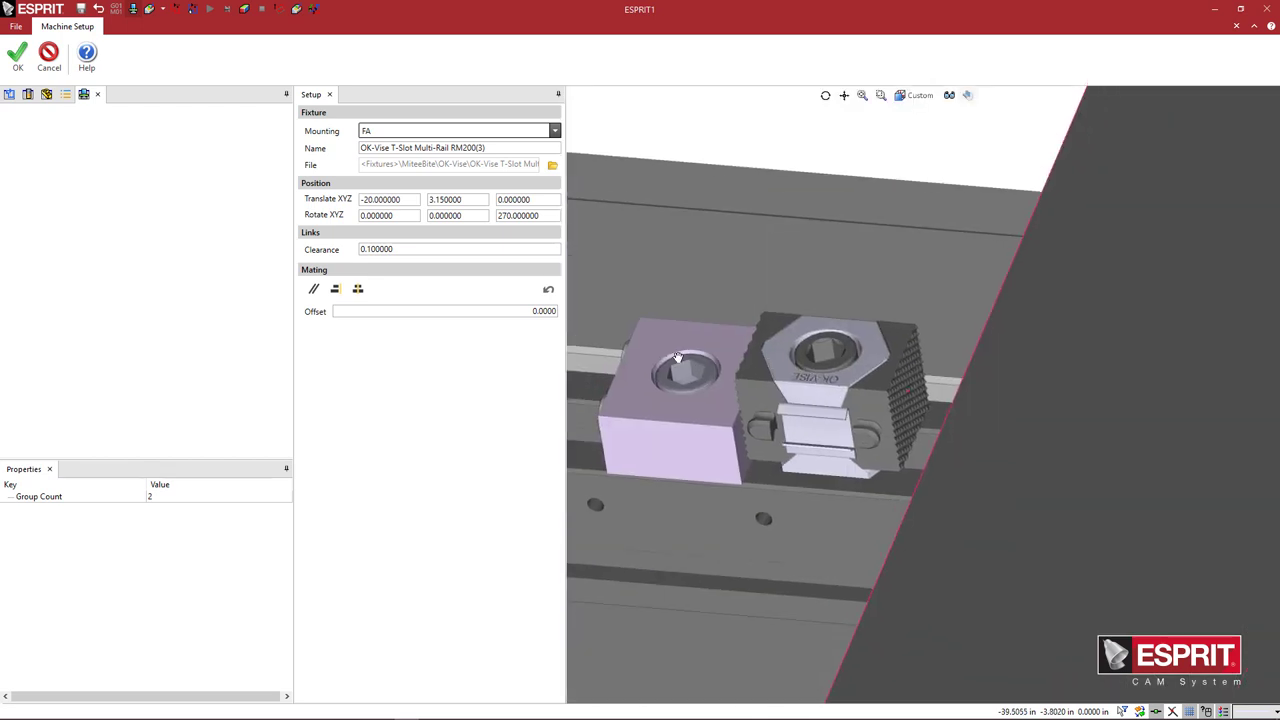
{"action": "scroll", "coordinate": [620, 340], "scroll_direction": "down", "scroll_amount": 3}
{"action": "middle_click_drag", "start_coordinate": [678, 357], "coordinate": [765, 379]}
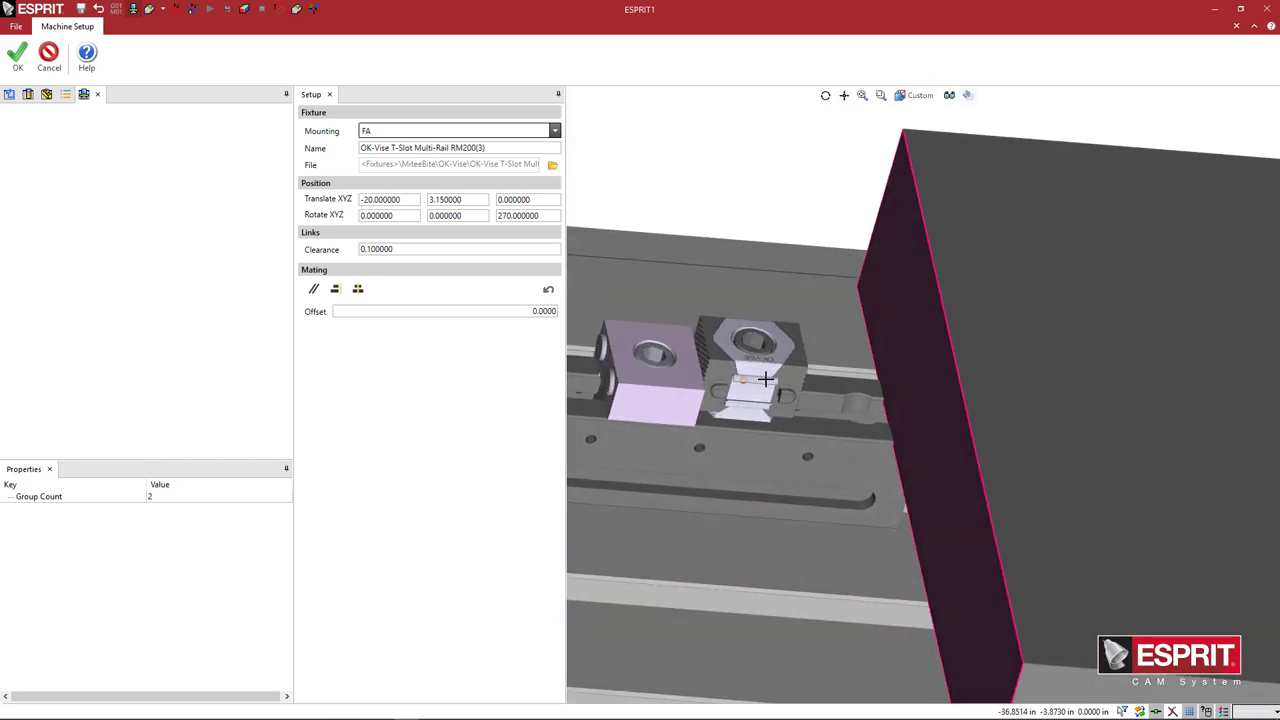
{"action": "left_click", "coordinate": [335, 288]}
{"action": "scroll", "coordinate": [815, 342], "scroll_direction": "down", "scroll_amount": 4}
{"action": "middle_click_drag", "start_coordinate": [823, 349], "coordinate": [831, 358]}
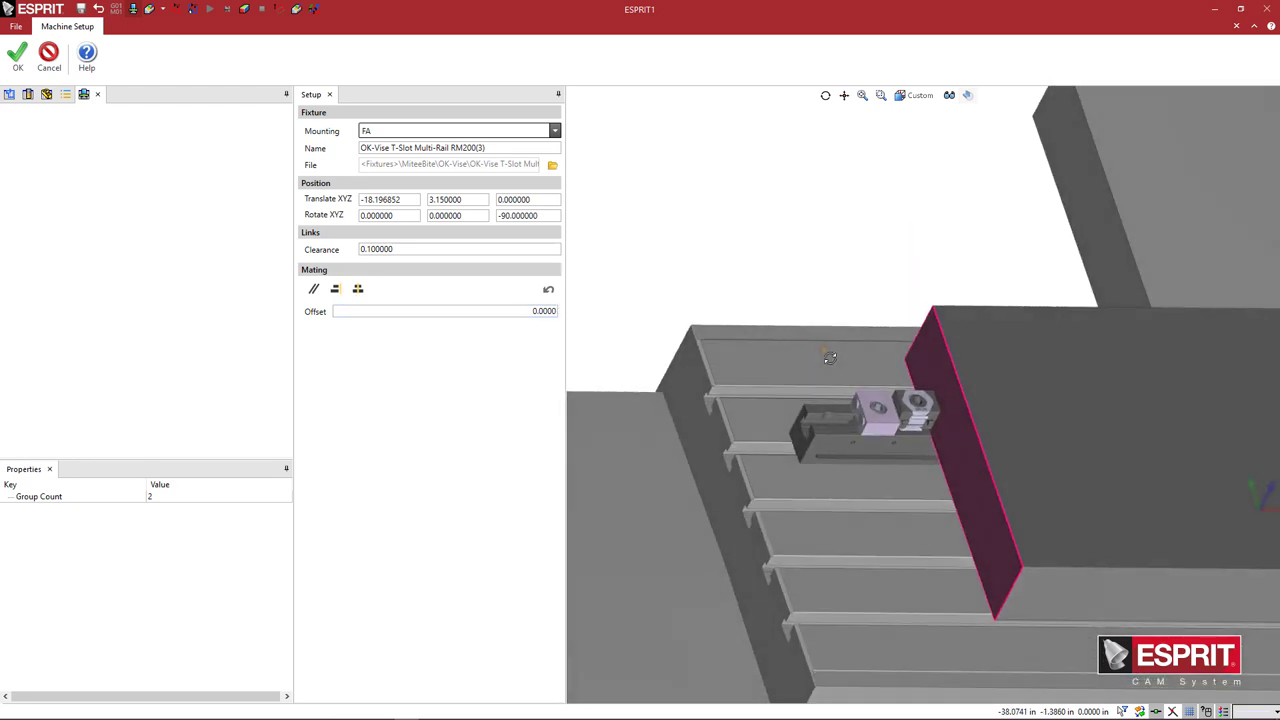
{"action": "left_click", "coordinate": [18, 58]}
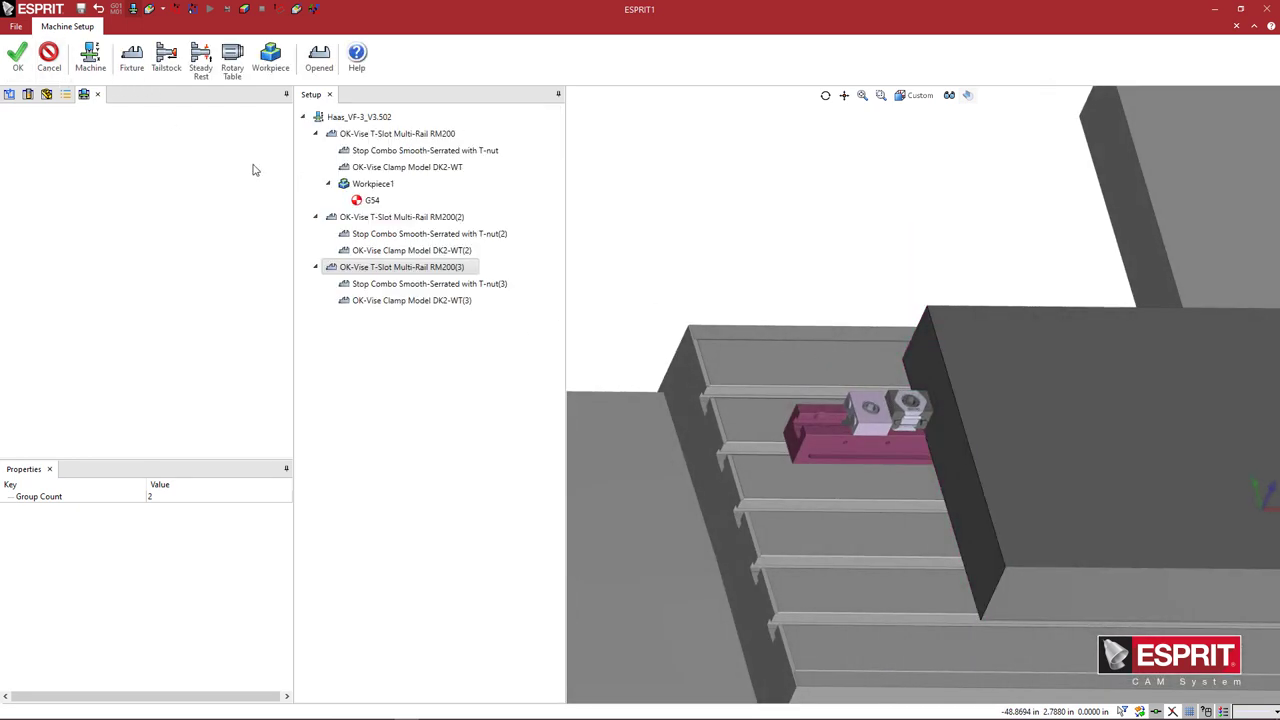
Copy the RM200(3) rail assembly and paste it onto the Haas_VF-3_V3.502 machine
{"action": "left_click", "coordinate": [390, 270]}
{"action": "right_click", "coordinate": [390, 270]}
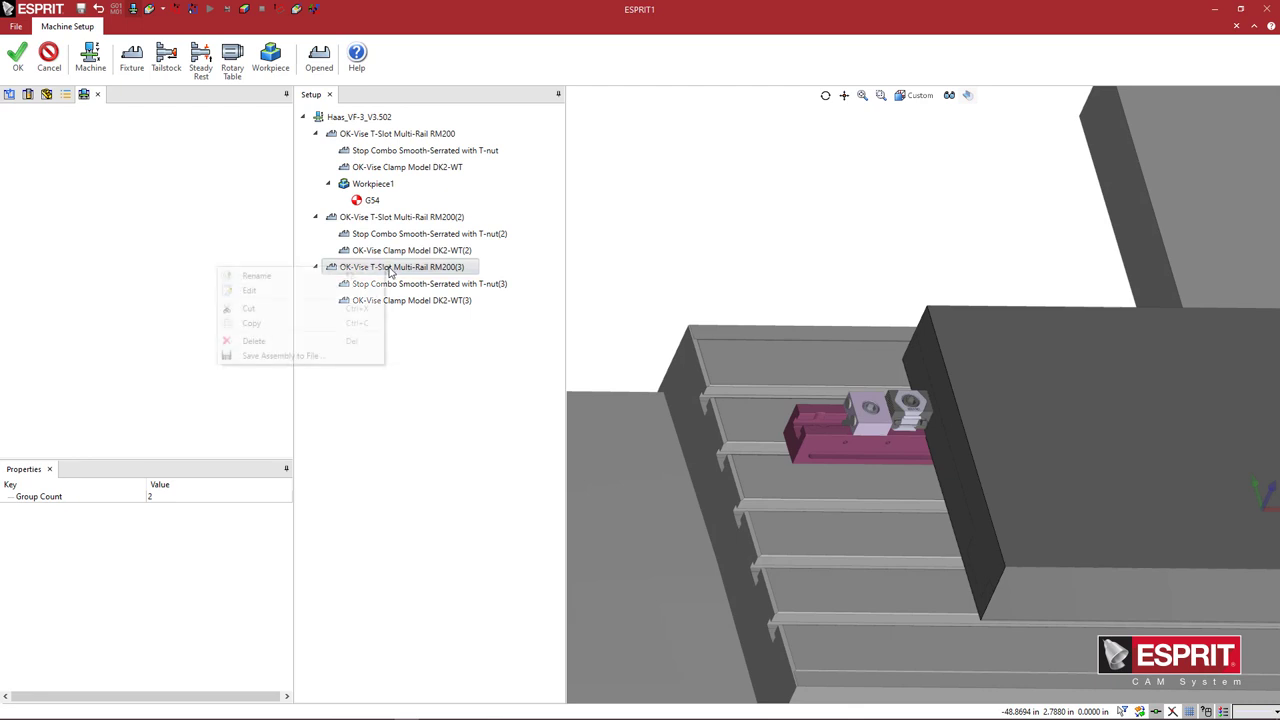
{"action": "left_click", "coordinate": [349, 325]}
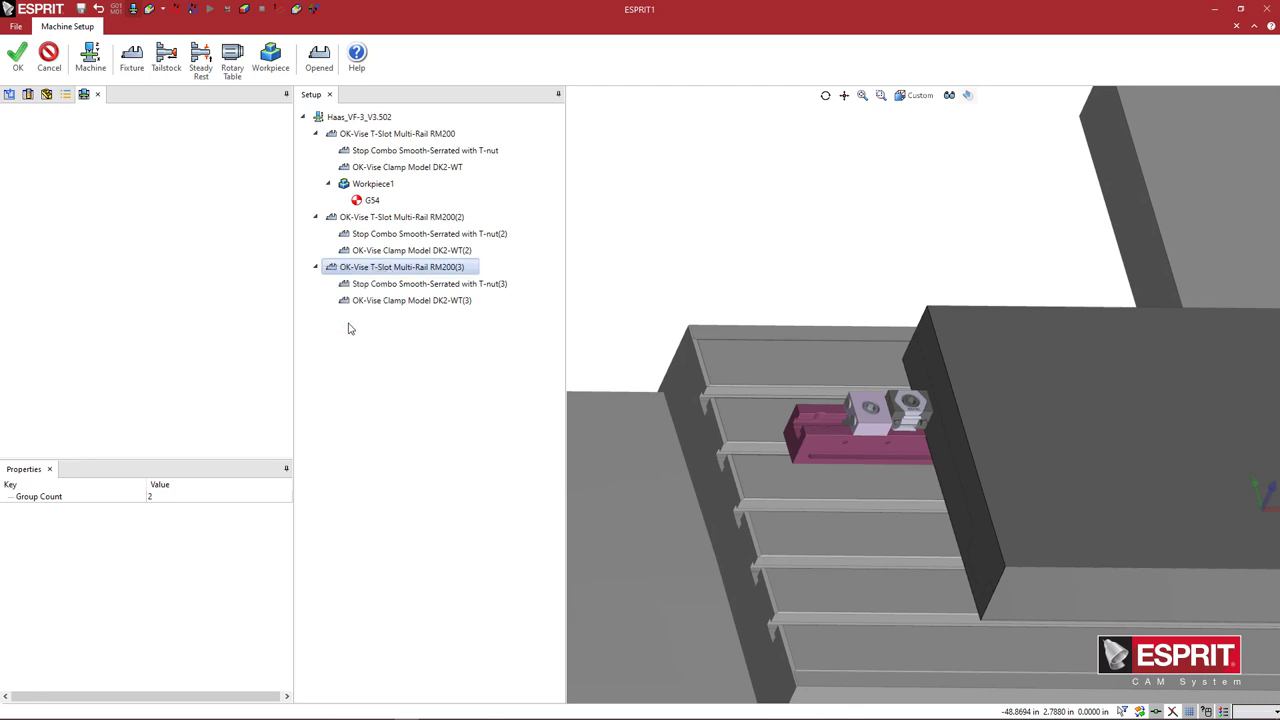
{"action": "right_click", "coordinate": [372, 121]}
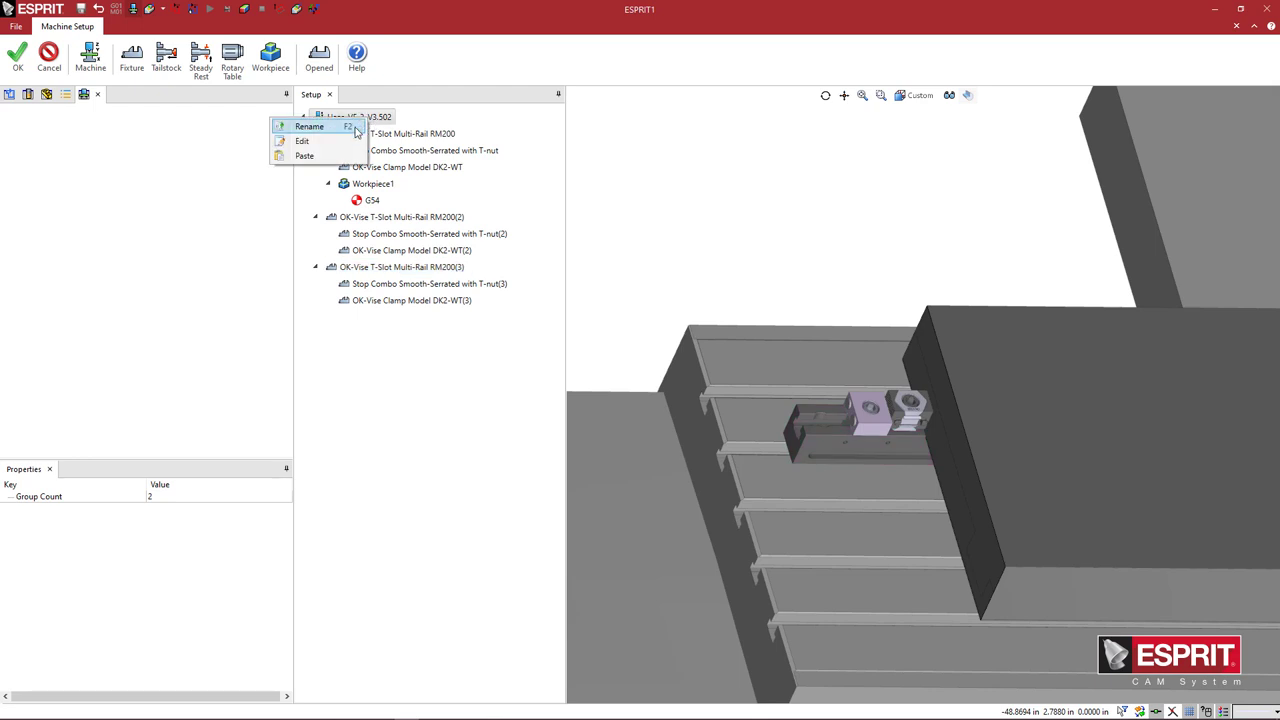
{"action": "left_click", "coordinate": [330, 156]}
Set the Y translation of the pasted rail RM200(4) to -3.15 and accept the fixture
{"action": "double_click", "coordinate": [398, 316]}
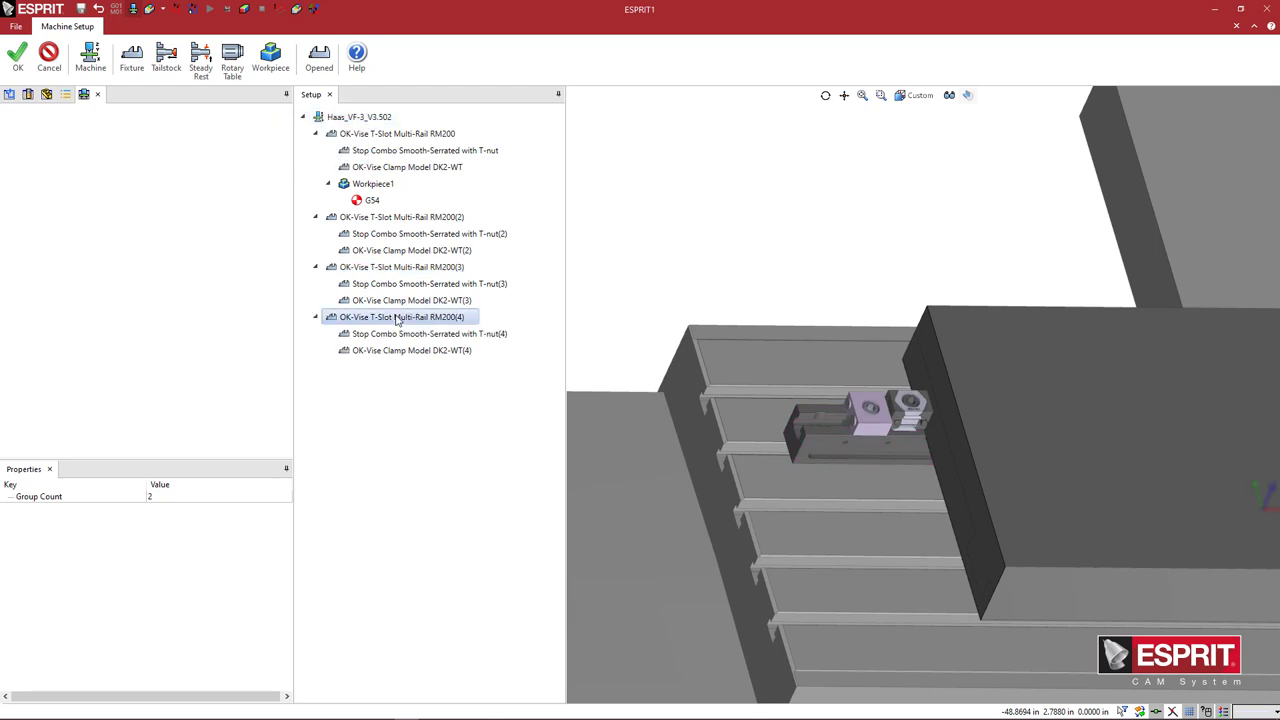
{"action": "left_click", "coordinate": [431, 200]}
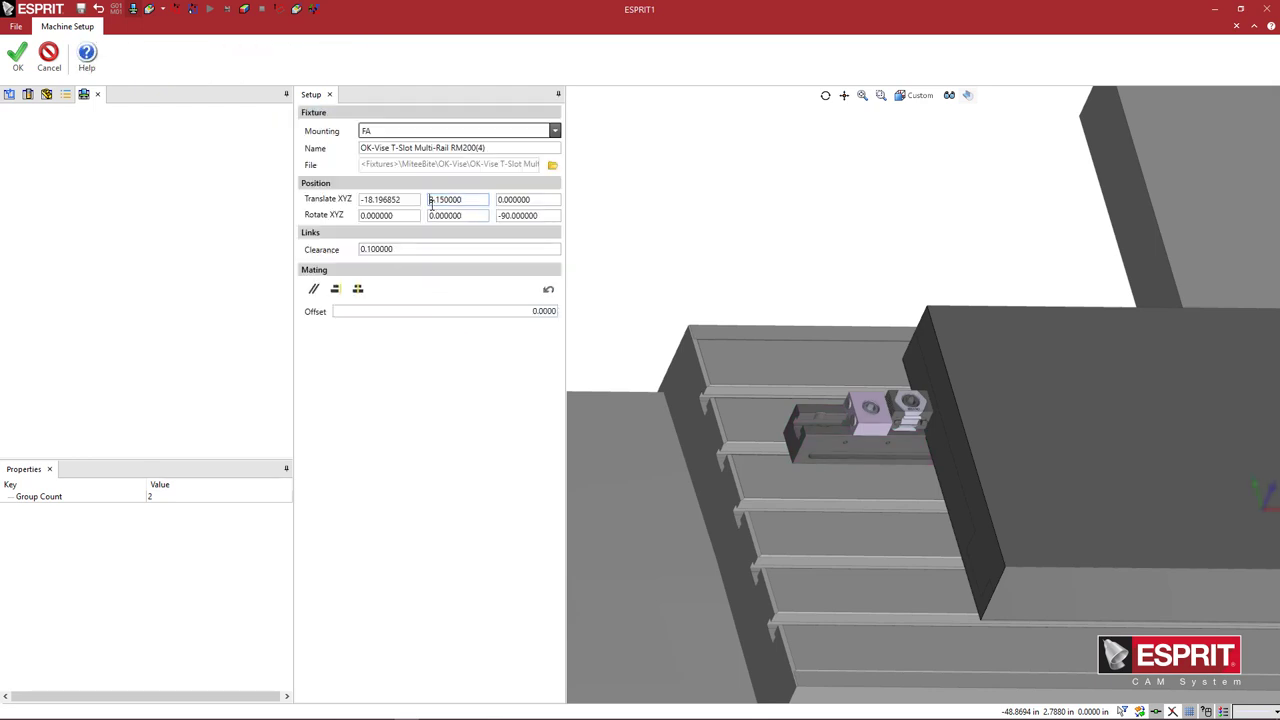
{"action": "type", "text": "-"}
{"action": "key", "text": "Tab"}
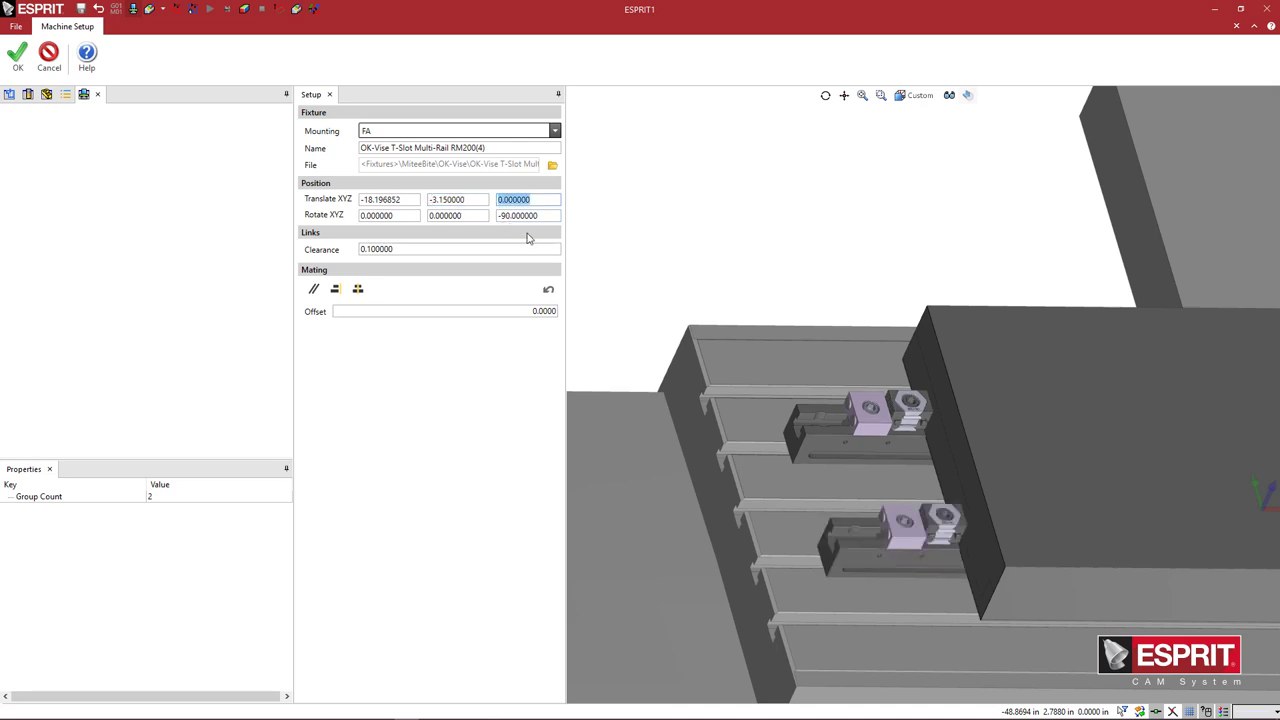
{"action": "scroll", "coordinate": [798, 353], "scroll_direction": "down", "scroll_amount": 5}
{"action": "middle_click_drag", "start_coordinate": [798, 353], "coordinate": [690, 300]}
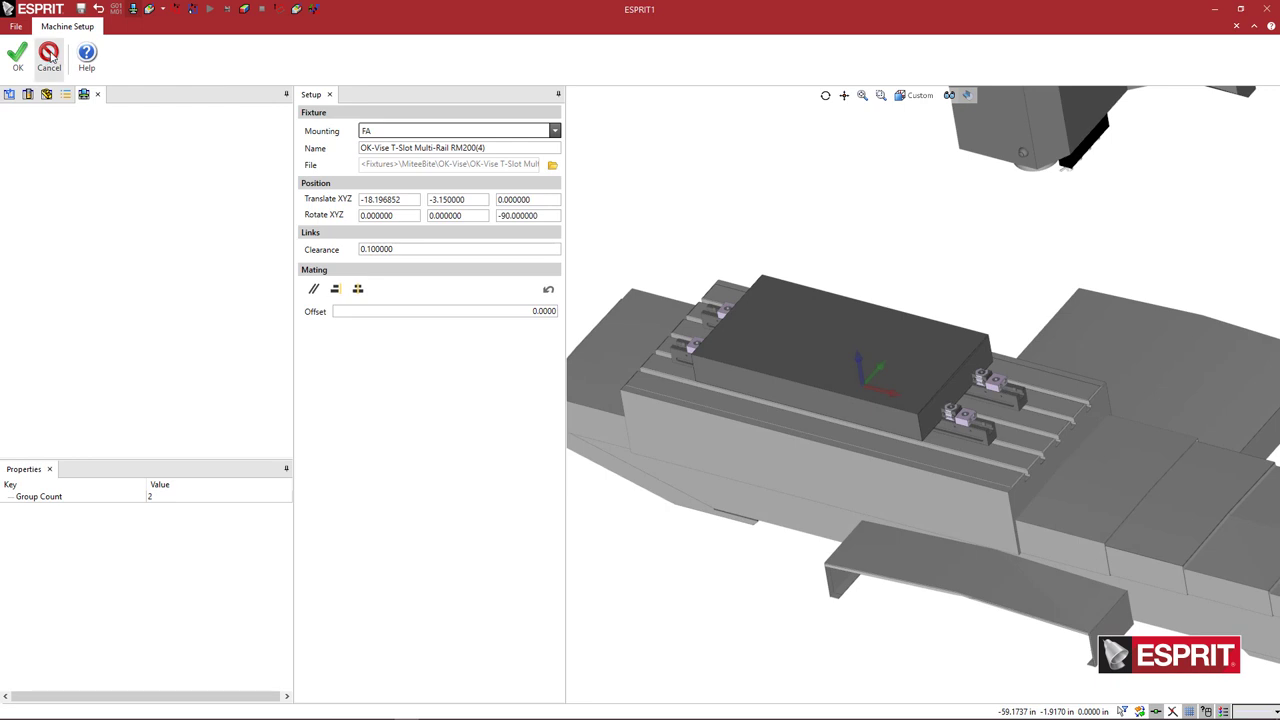
{"action": "left_click", "coordinate": [17, 58]}
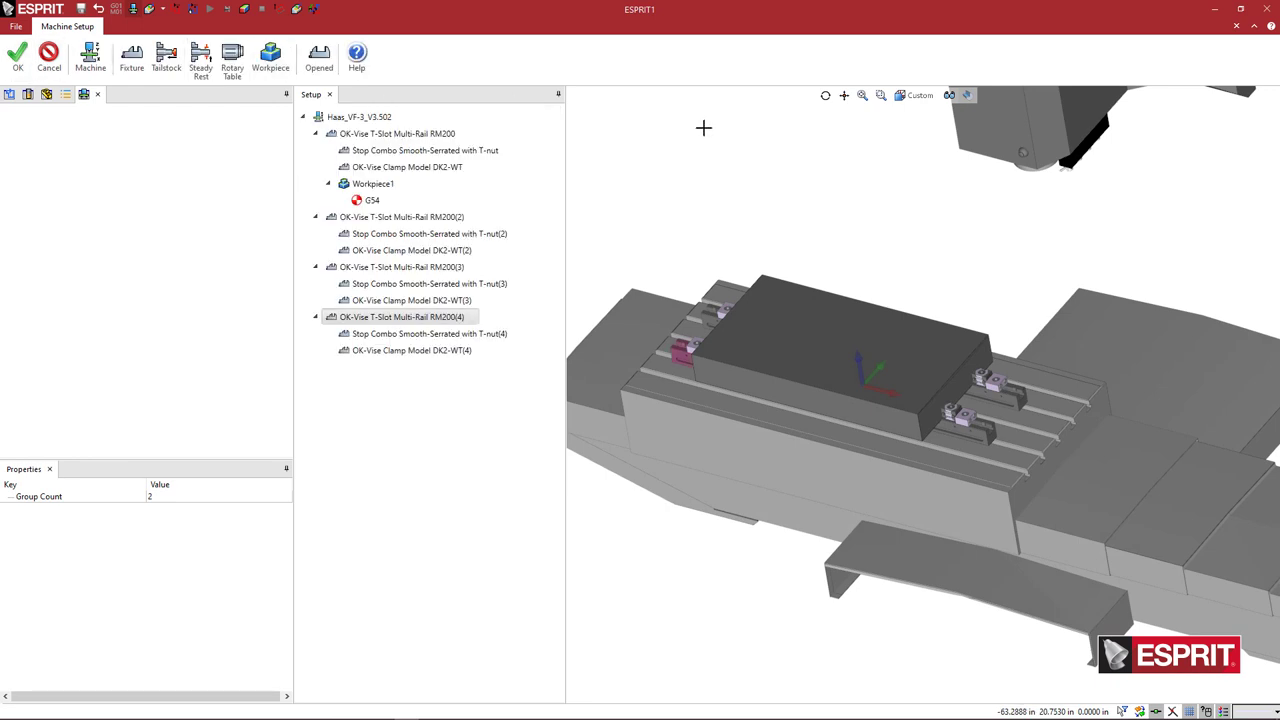
Show the Haas VF-3's full enclosure around the workholding setup
{"action": "left_click", "coordinate": [949, 95]}
{"action": "left_click", "coordinate": [952, 271]}
{"action": "middle_click_drag", "start_coordinate": [887, 318], "coordinate": [815, 289]}
{"action": "scroll", "coordinate": [854, 325], "scroll_direction": "down", "scroll_amount": 3}
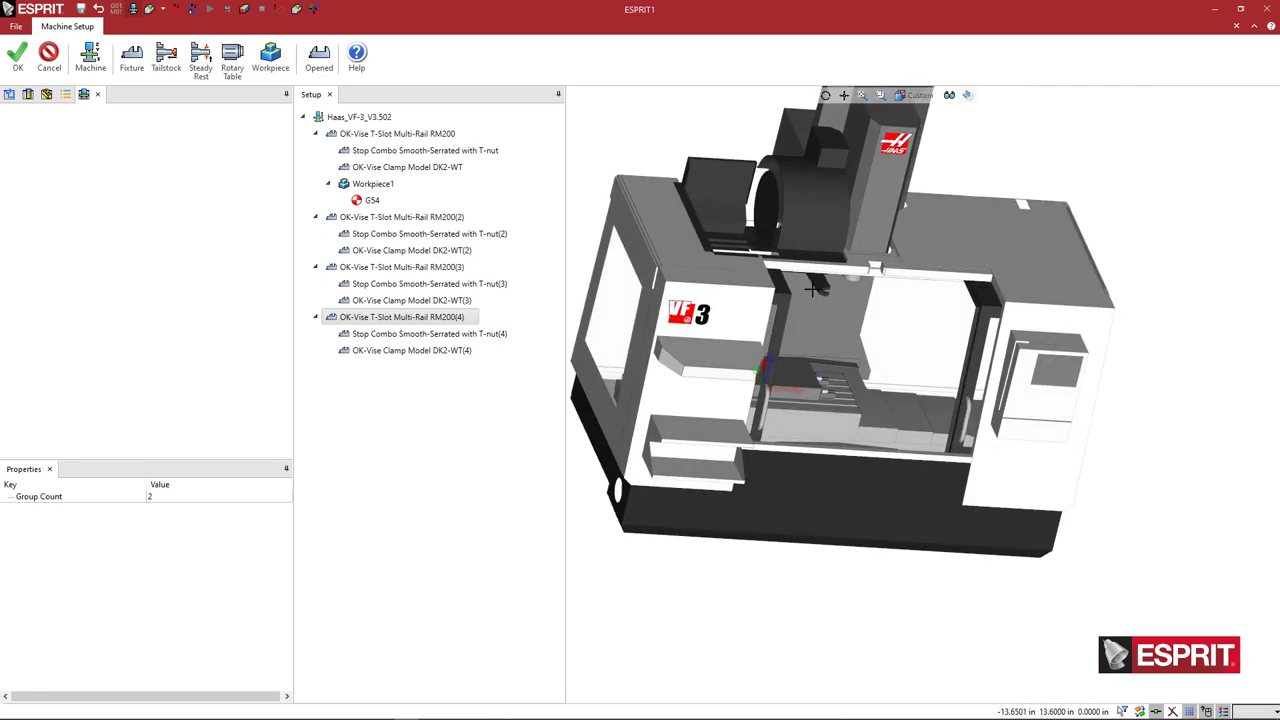
Accept the completed machine setup with the workpiece held between the four fixture rails
{"action": "middle_click_drag", "start_coordinate": [845, 333], "coordinate": [786, 375]}
{"action": "scroll", "coordinate": [766, 352], "scroll_direction": "up", "scroll_amount": 6}
{"action": "middle_click_drag", "start_coordinate": [798, 371], "coordinate": [860, 434]}
{"action": "scroll", "coordinate": [847, 406], "scroll_direction": "up", "scroll_amount": 3}
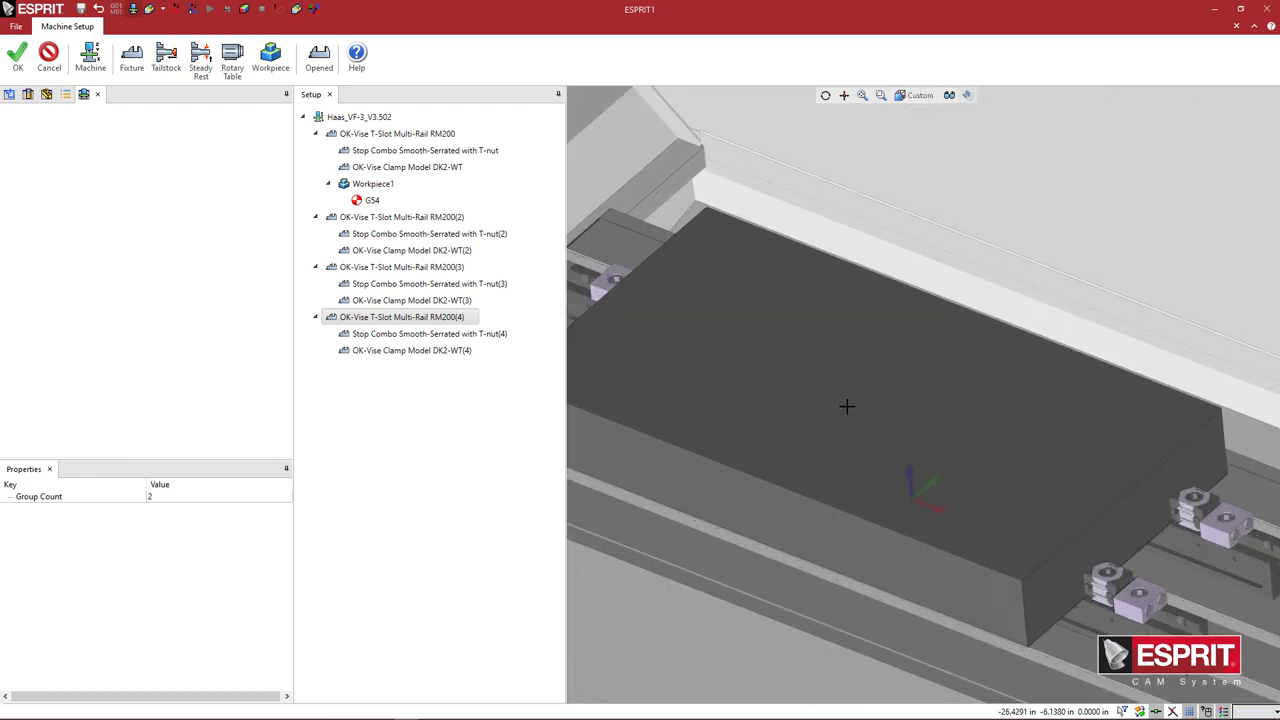
{"action": "scroll", "coordinate": [845, 402], "scroll_direction": "down", "scroll_amount": 2}
{"action": "scroll", "coordinate": [796, 404], "scroll_direction": "down", "scroll_amount": 2}
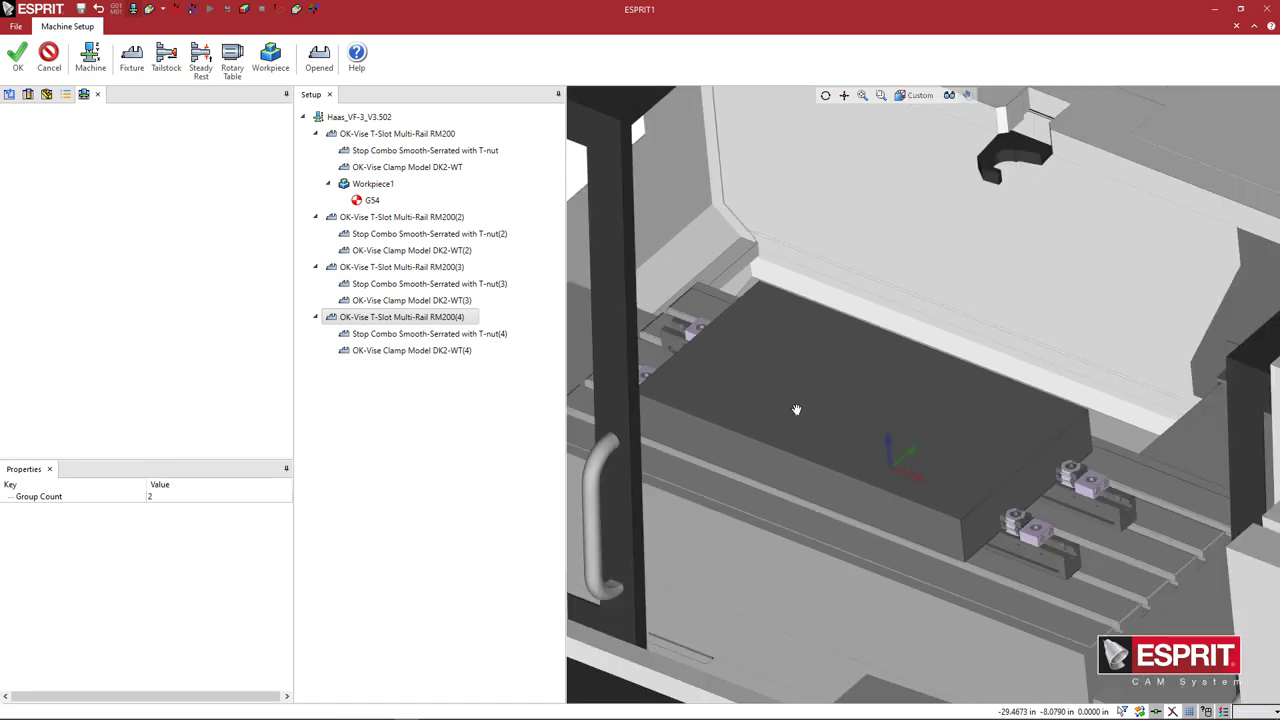
{"action": "middle_click_drag", "start_coordinate": [806, 414], "coordinate": [827, 412]}
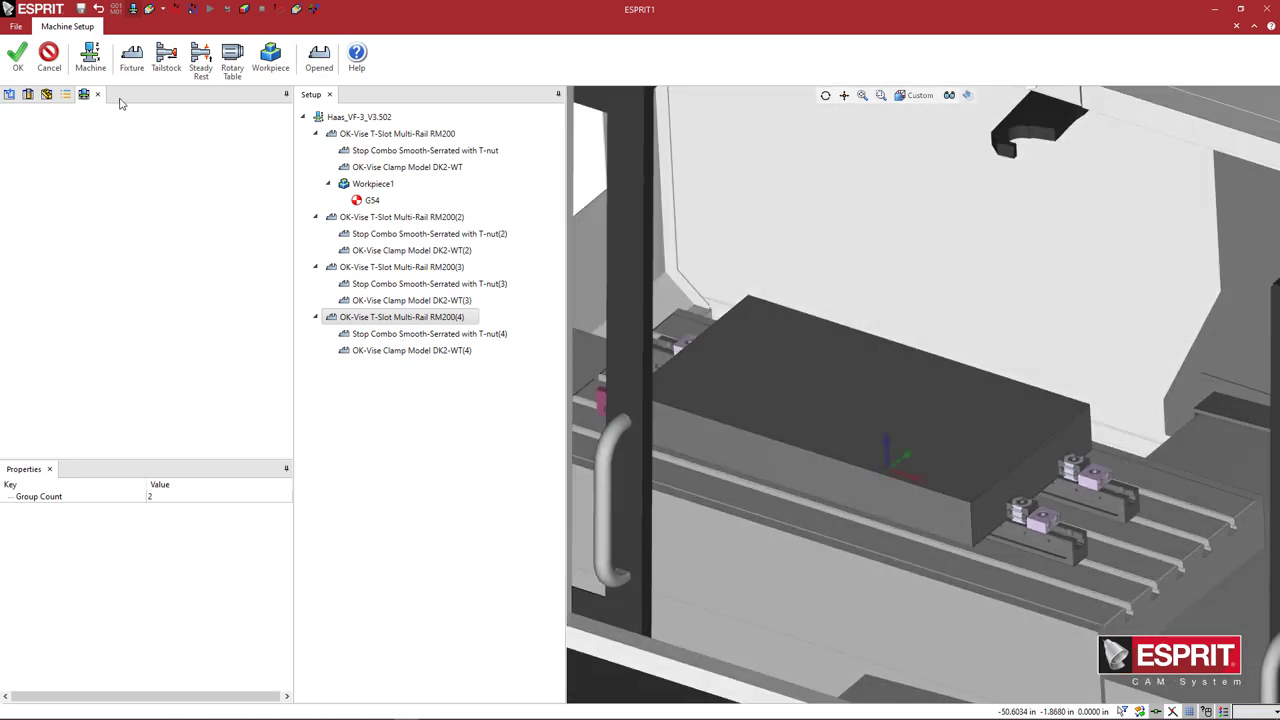
{"action": "left_click", "coordinate": [17, 56]}
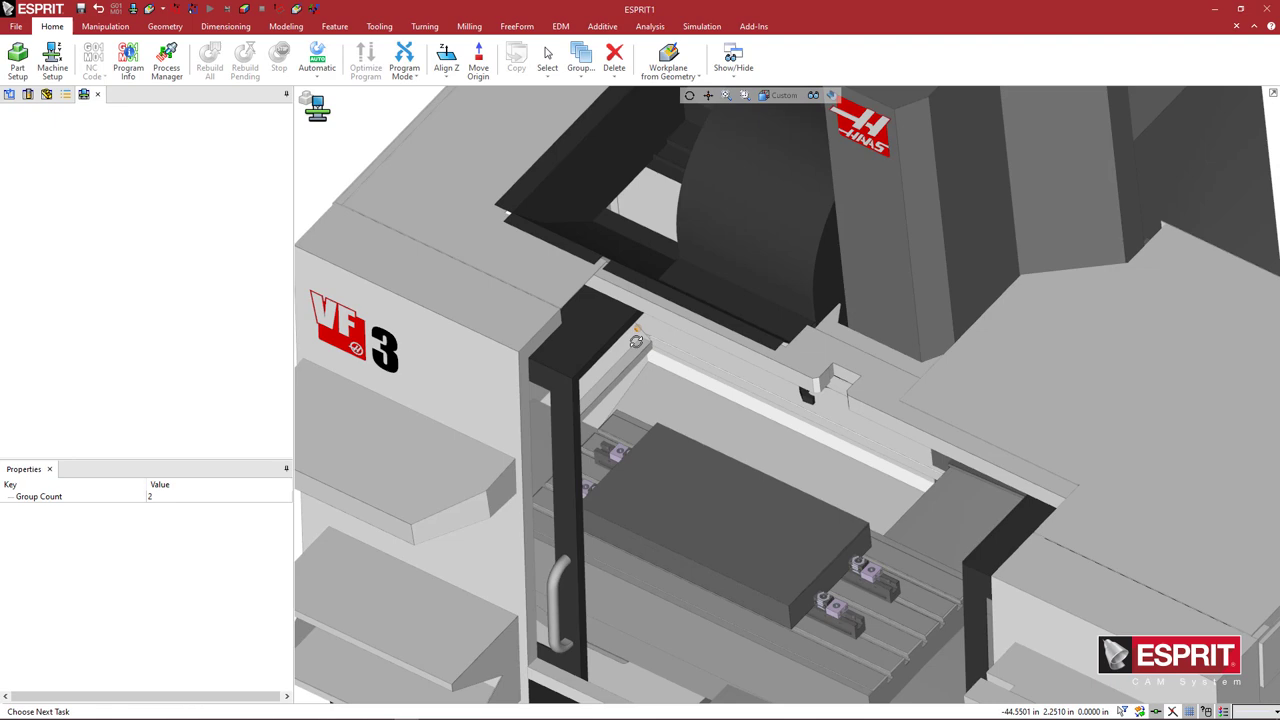
{"action": "middle_click_drag", "start_coordinate": [646, 440], "coordinate": [706, 297], "text": "ctrl"}
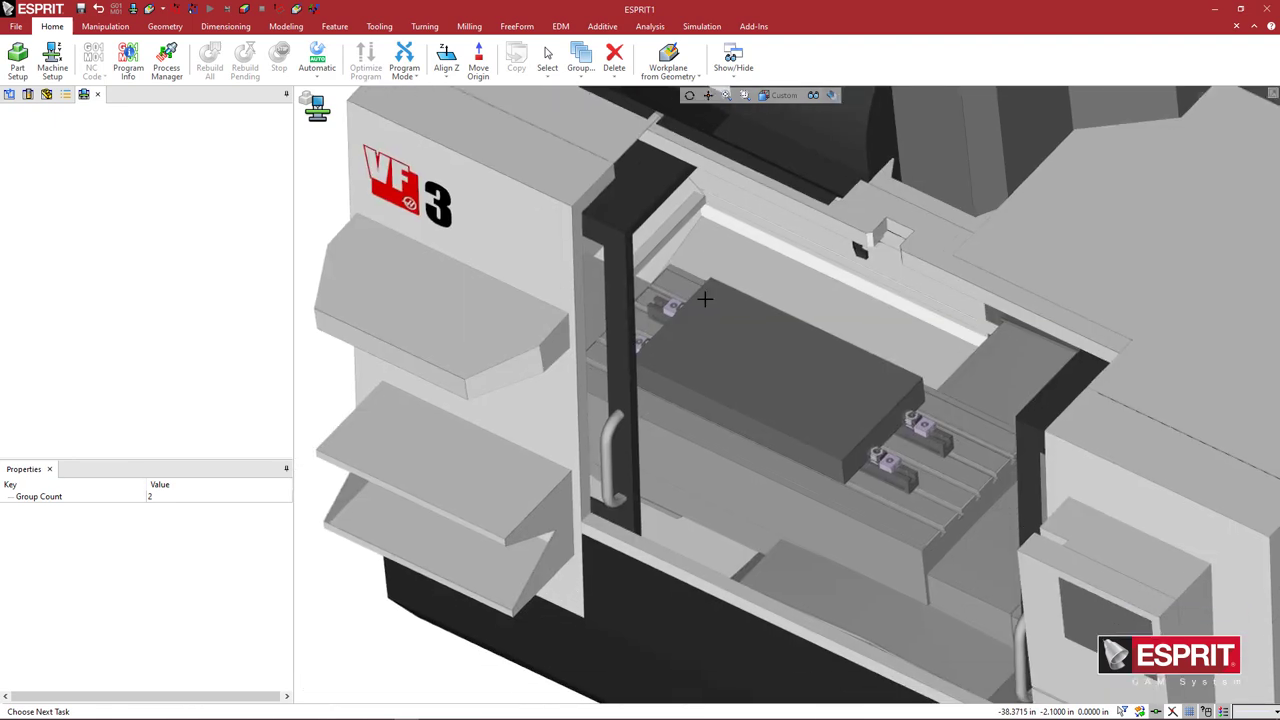
Lower the opacity of the workpiece stock to reveal the fan blade part held between the clamps inside the machine
{"action": "mouse_move", "coordinate": [722, 365]}
{"action": "middle_mouse_down"}
{"action": "mouse_move", "coordinate": [735, 366]}
{"action": "mouse_move", "coordinate": [710, 352]}
{"action": "mouse_move", "coordinate": [725, 361]}
{"action": "middle_mouse_up"}
{"action": "scroll", "coordinate": [724, 361], "scroll_direction": "up", "scroll_amount": 3}
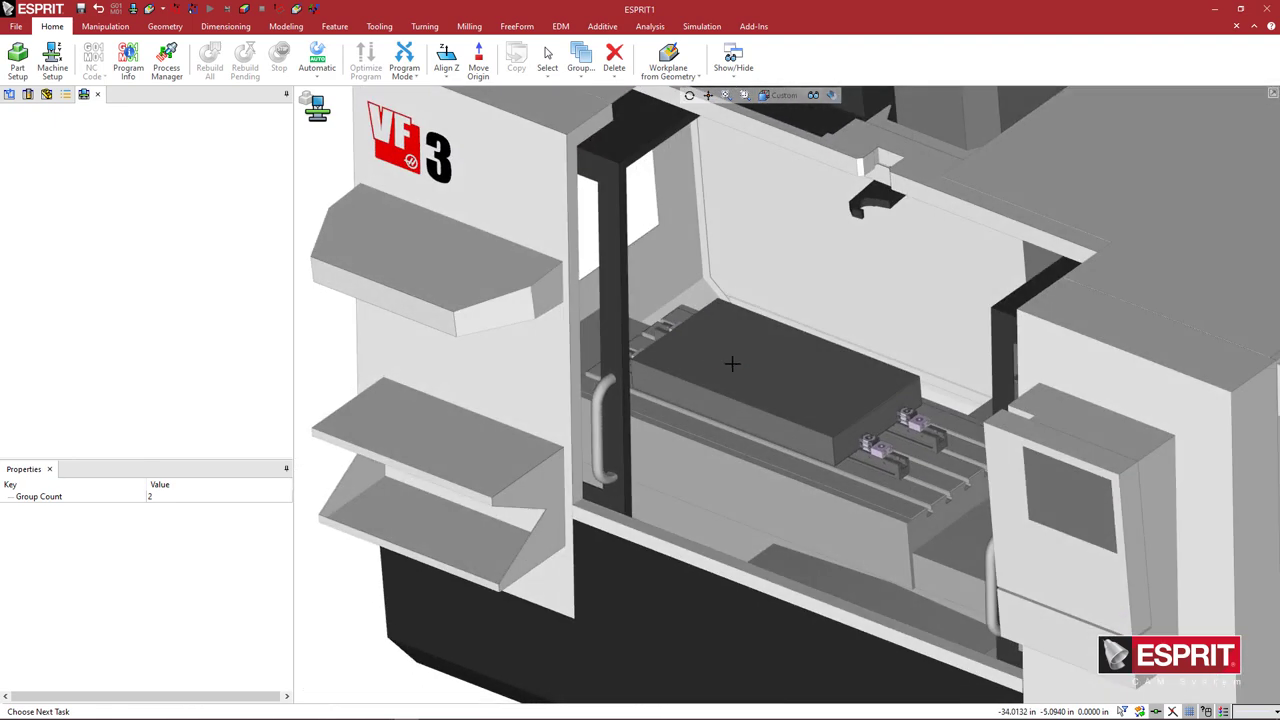
{"action": "scroll", "coordinate": [873, 445], "scroll_direction": "up", "scroll_amount": 3}
{"action": "scroll", "coordinate": [873, 445], "scroll_direction": "up", "scroll_amount": 3}
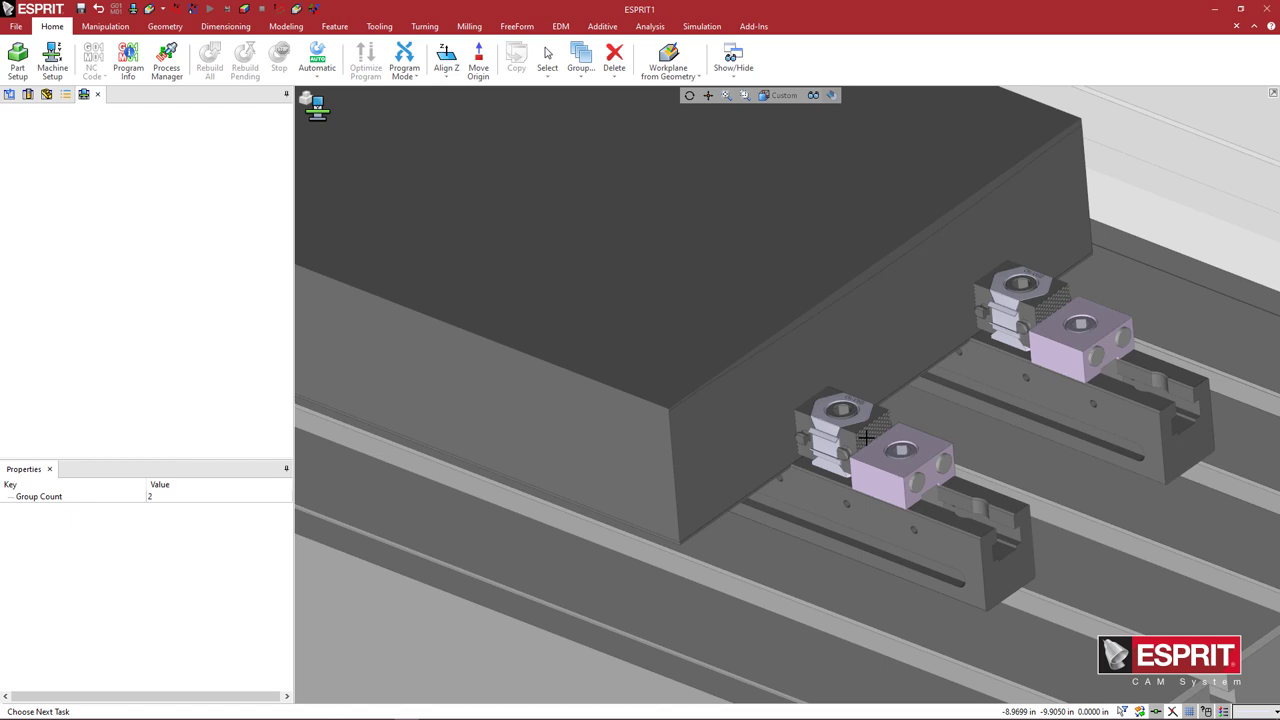
{"action": "left_click", "coordinate": [813, 96]}
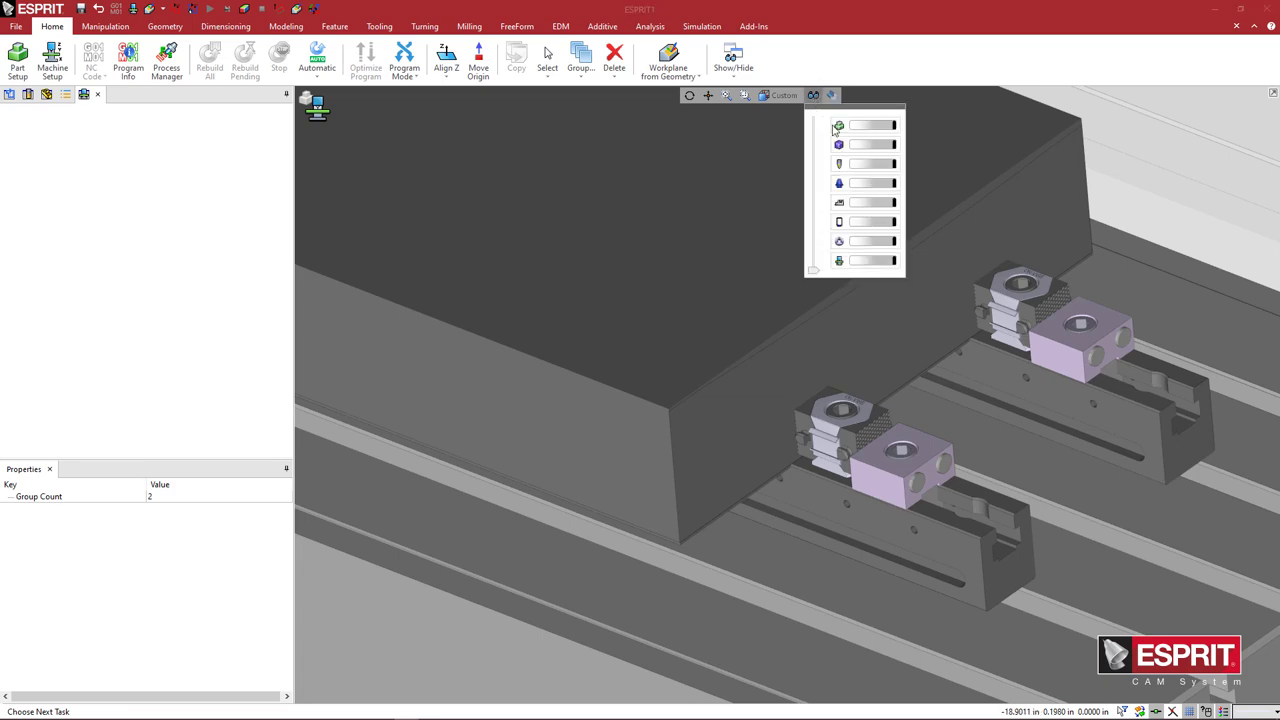
{"action": "left_click", "coordinate": [864, 144]}
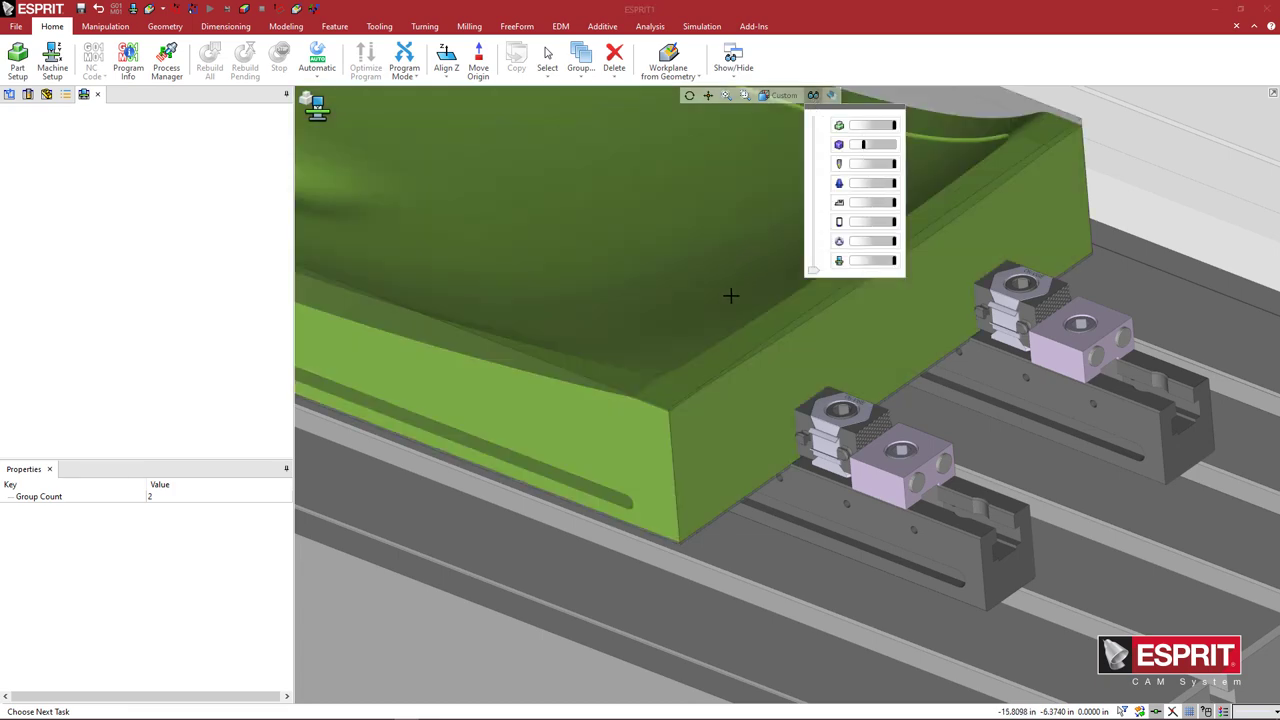
{"action": "scroll", "coordinate": [735, 300], "scroll_direction": "down", "scroll_amount": 5}
{"action": "middle_click_drag", "start_coordinate": [751, 335], "coordinate": [735, 302]}
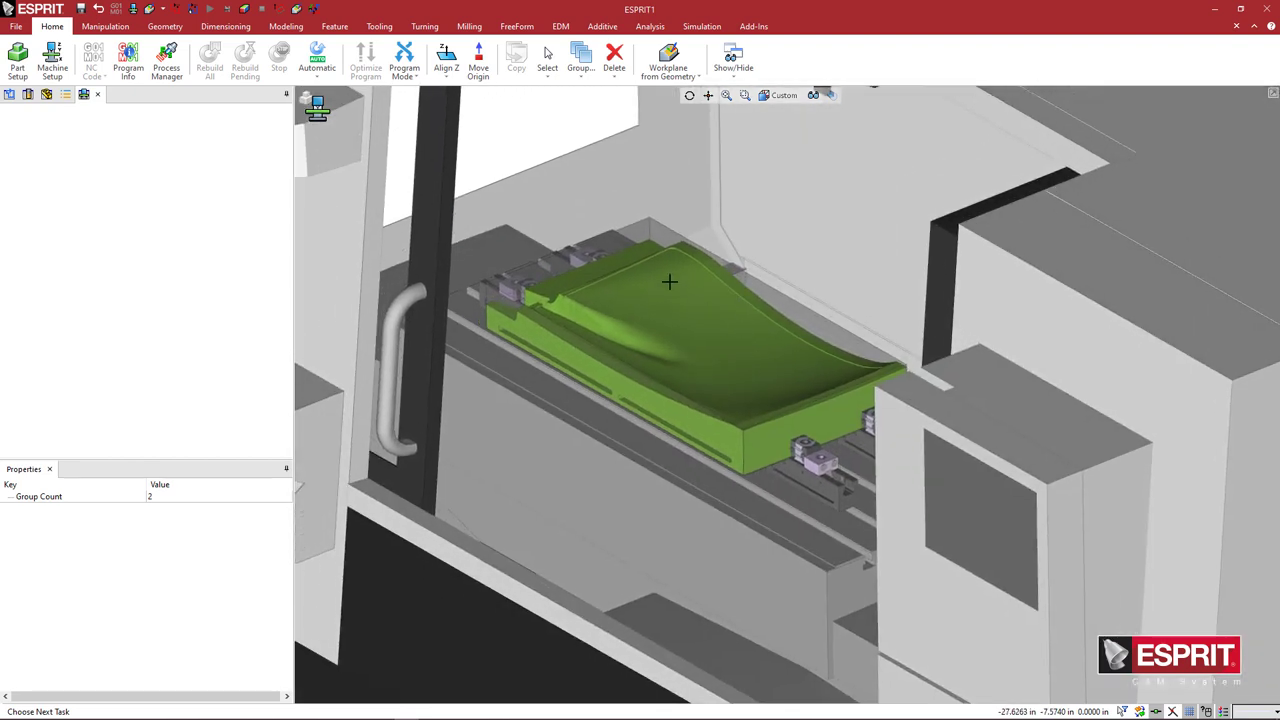
{"action": "scroll", "coordinate": [630, 330], "scroll_direction": "up", "scroll_amount": 2}
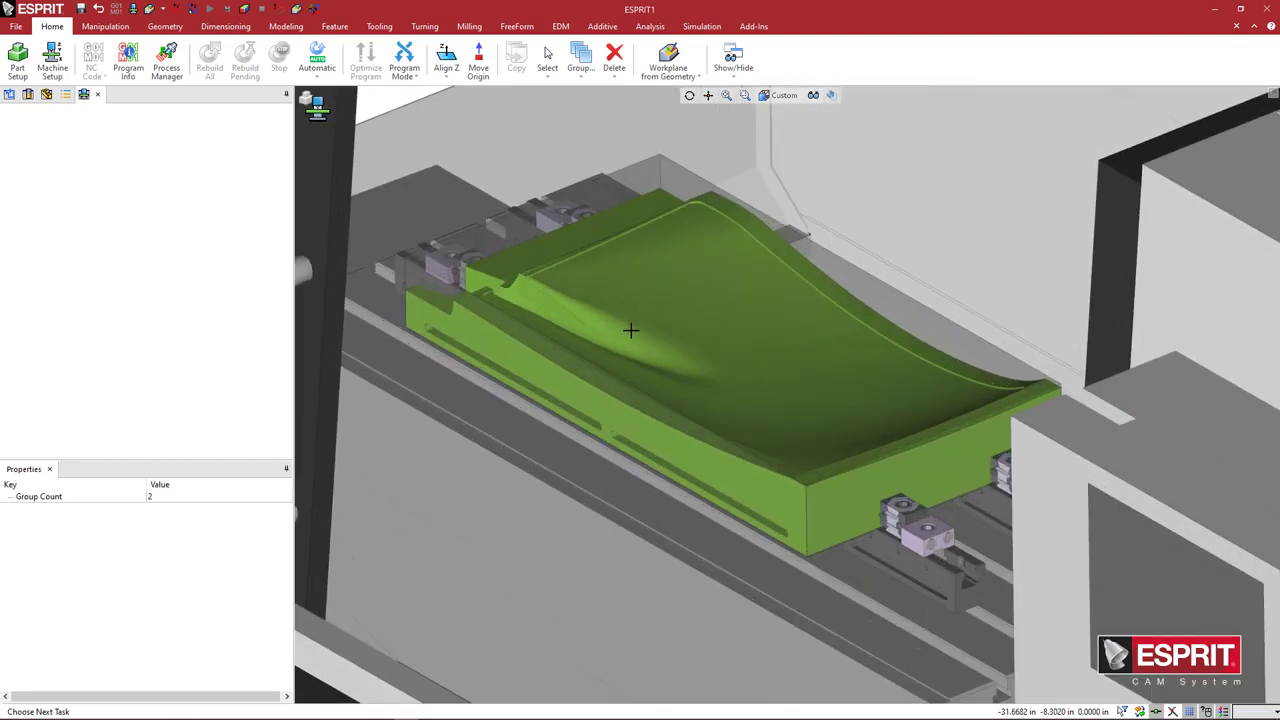